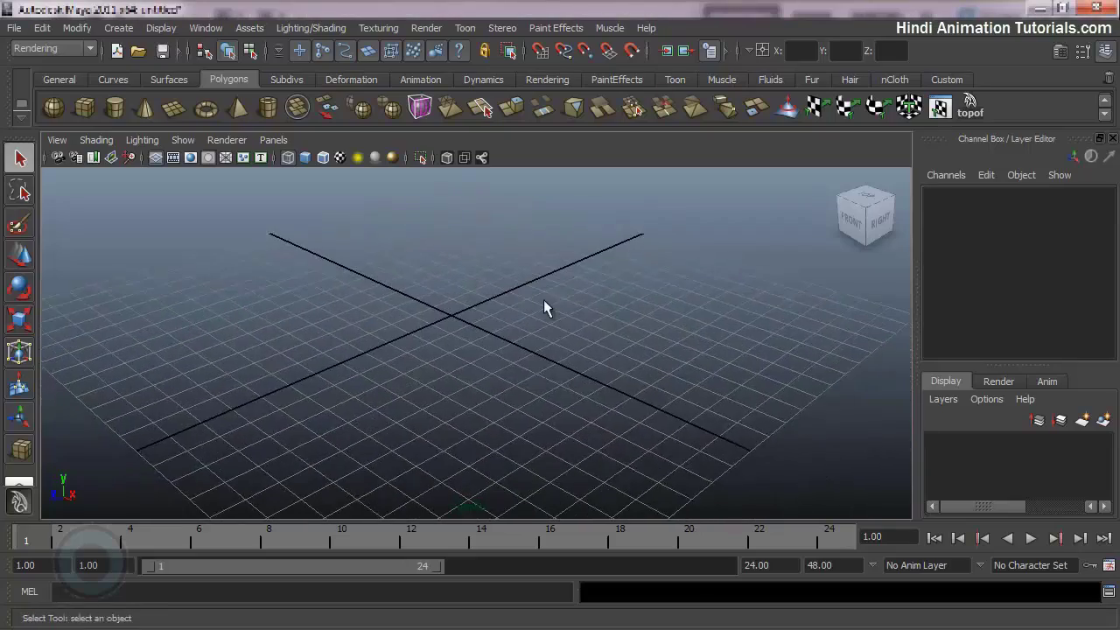
{"action": "middle_click_drag", "start_coordinate": [429, 313], "coordinate": [455, 372], "text": "alt"}
{"action": "right_click_drag", "start_coordinate": [454, 372], "coordinate": [491, 367], "text": "alt"}
{"action": "middle_click_drag", "start_coordinate": [485, 361], "coordinate": [493, 315], "text": "alt"}
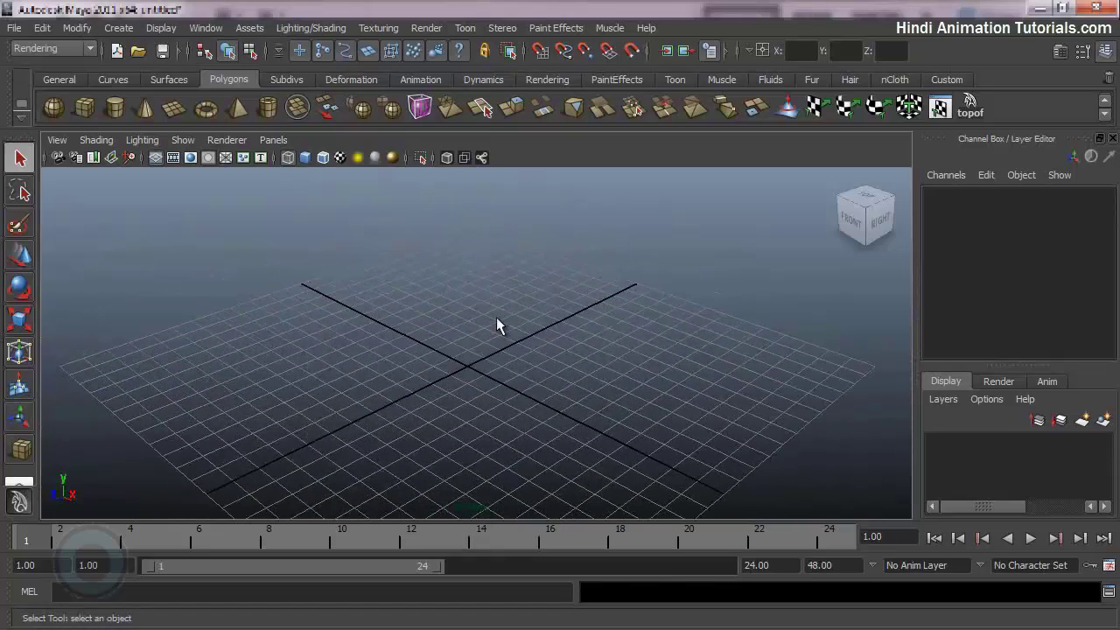
{"action": "left_click_drag", "start_coordinate": [495, 325], "coordinate": [507, 356], "text": "alt"}
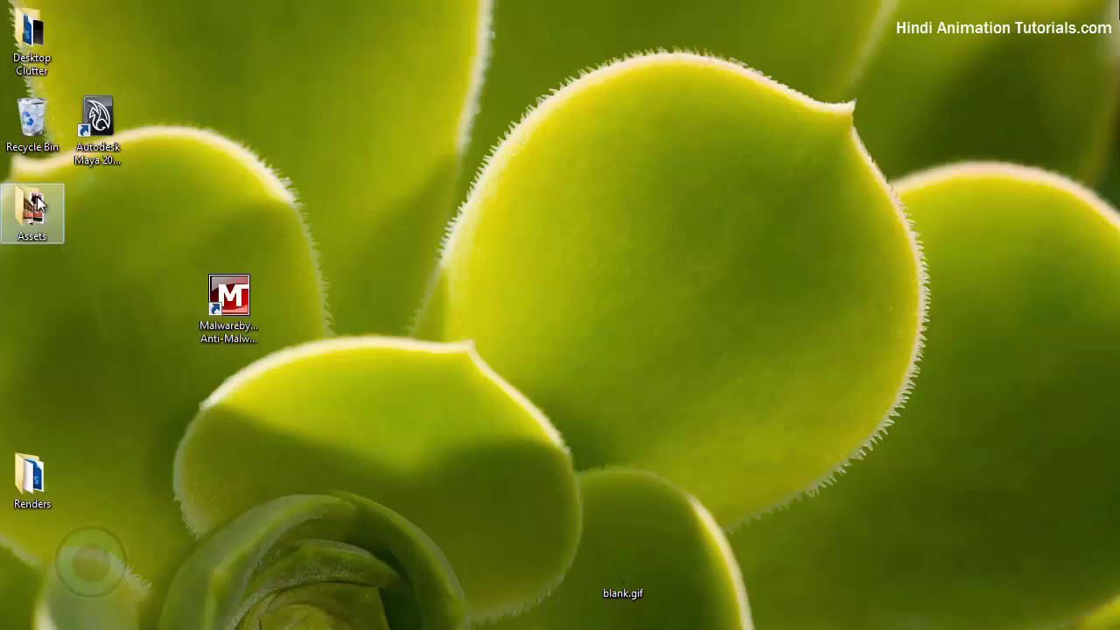
Open glass_jar.JPG from the jam_ref folder inside the desktop's Assets folder in Windows Photo Viewer
{"action": "double_click", "coordinate": [31, 208]}
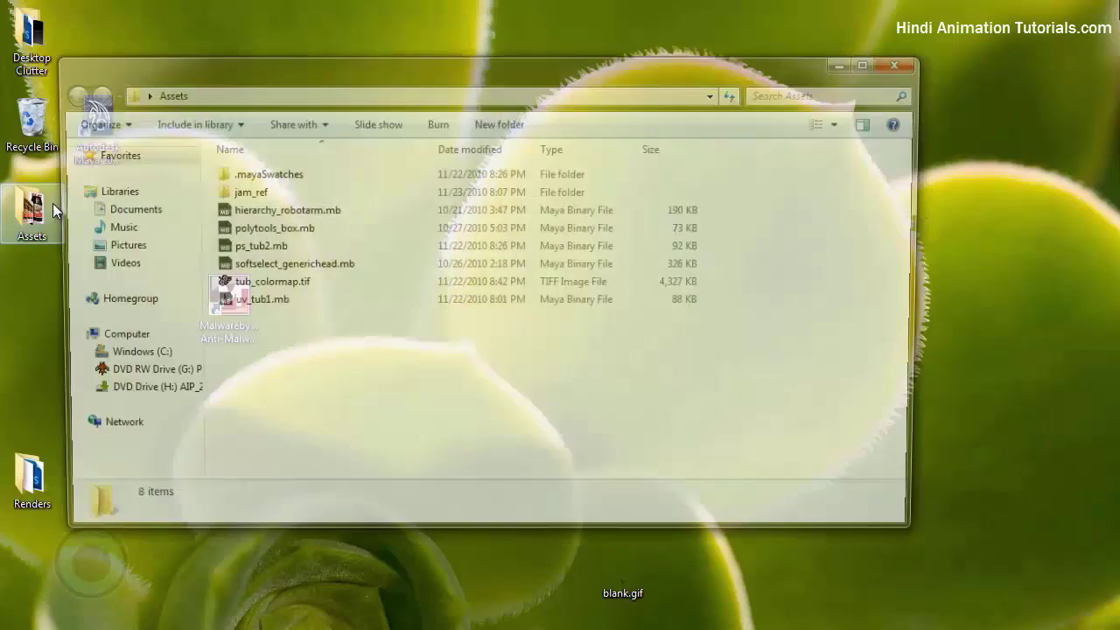
{"action": "double_click", "coordinate": [275, 190]}
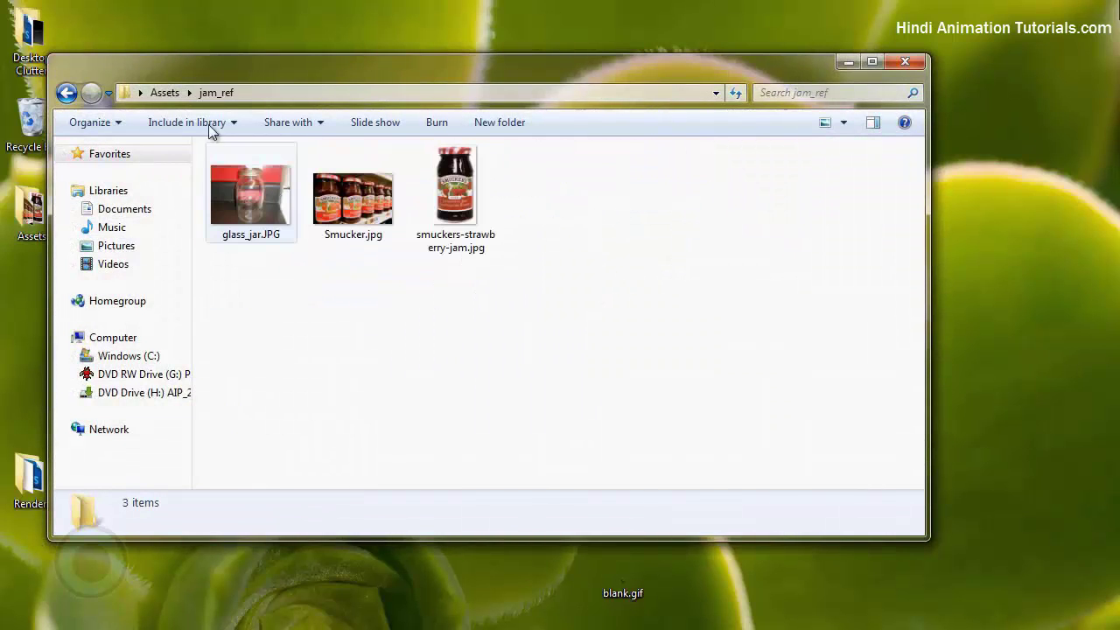
{"action": "left_click", "coordinate": [250, 197]}
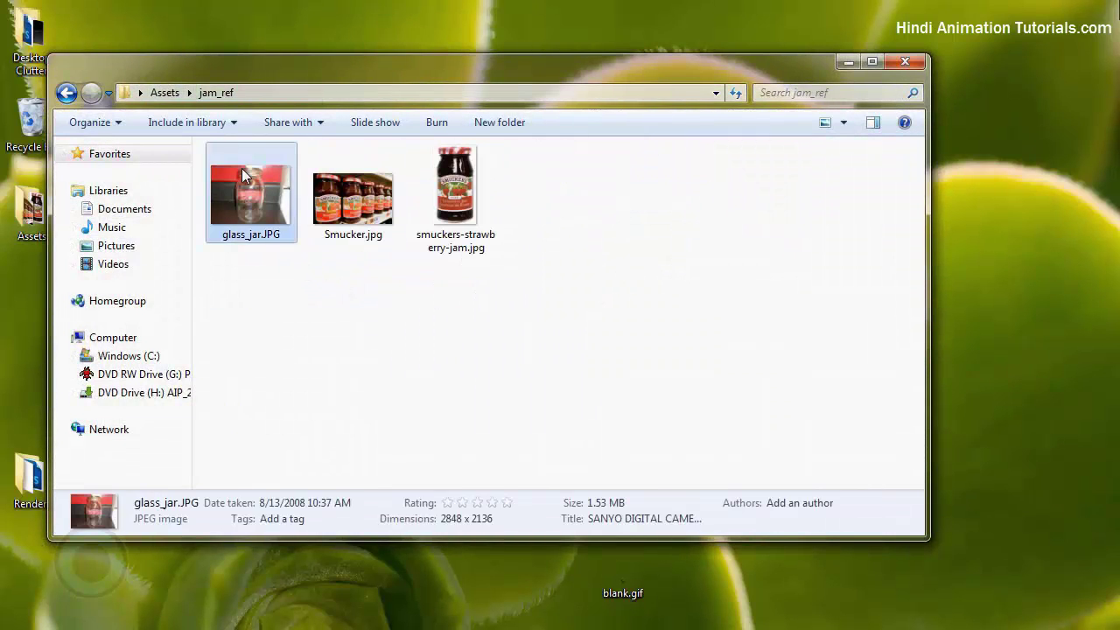
{"action": "right_click", "coordinate": [245, 170]}
{"action": "left_click", "coordinate": [602, 337]}
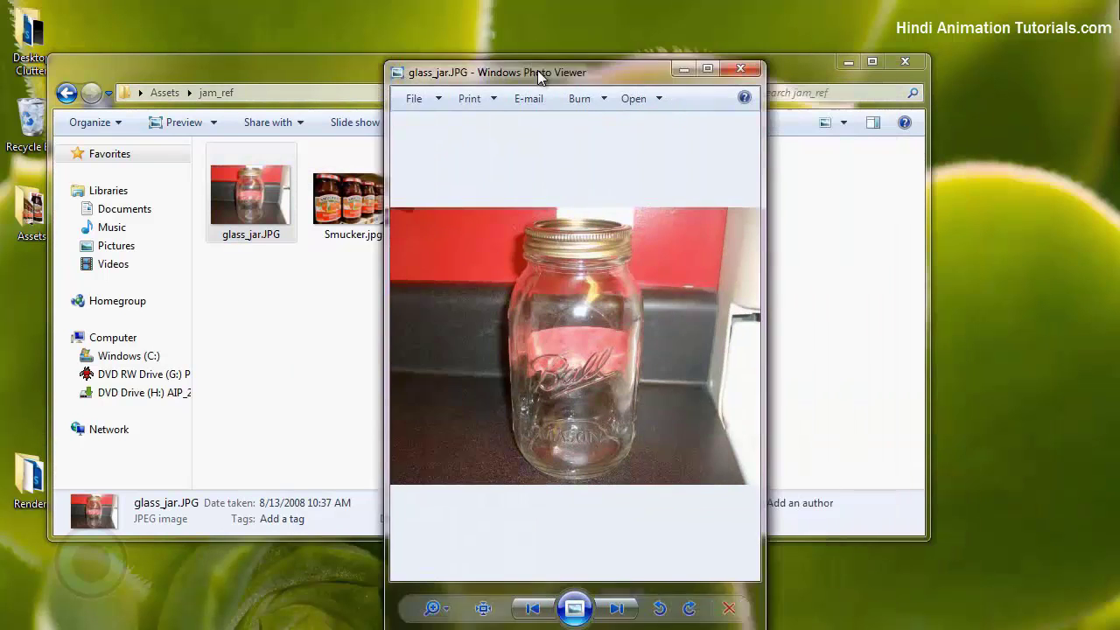
{"action": "left_click_drag", "start_coordinate": [538, 70], "coordinate": [460, 40]}
Switch to Maya and bring the glass_jar.JPG photo up in front of its window
{"action": "key", "text": "alt+Tab"}
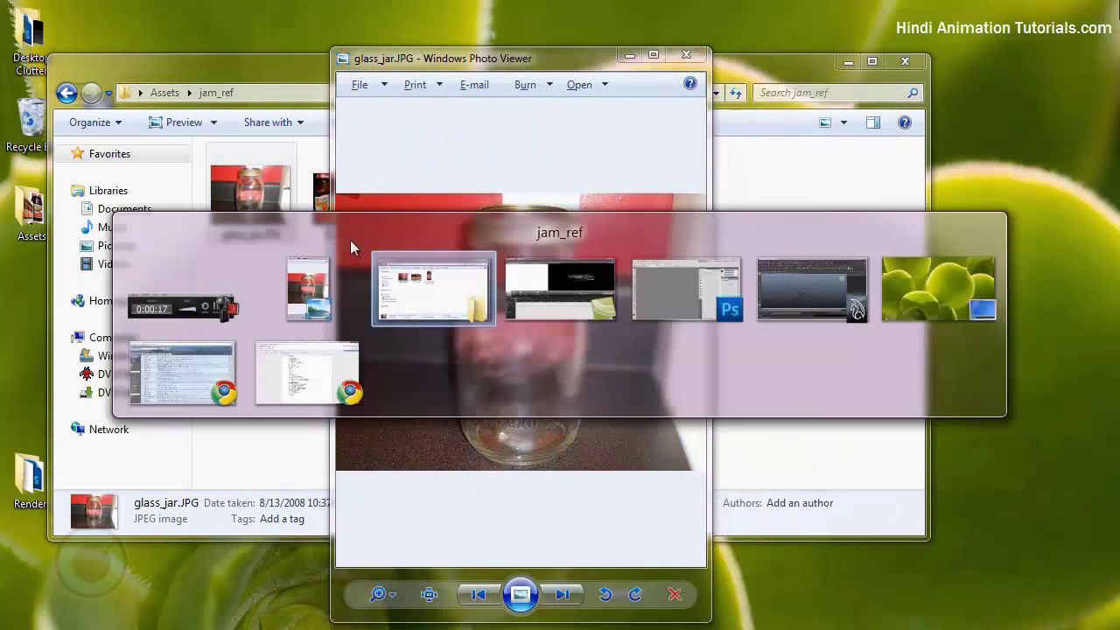
{"action": "left_click", "coordinate": [861, 290]}
{"action": "key", "text": "alt+Tab"}
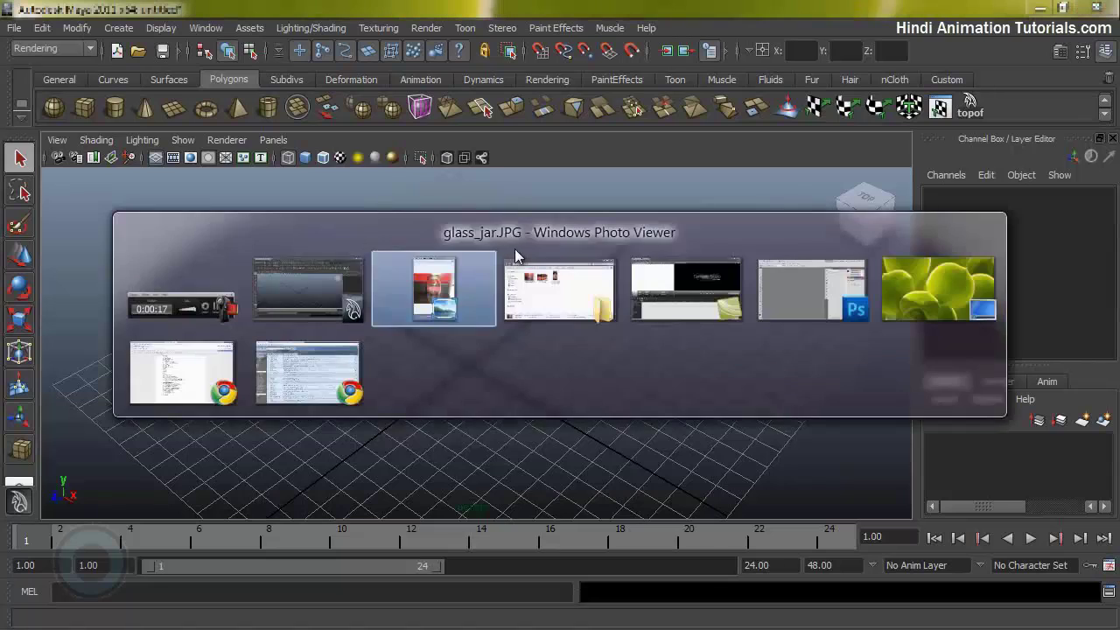
{"action": "left_click", "coordinate": [457, 274]}
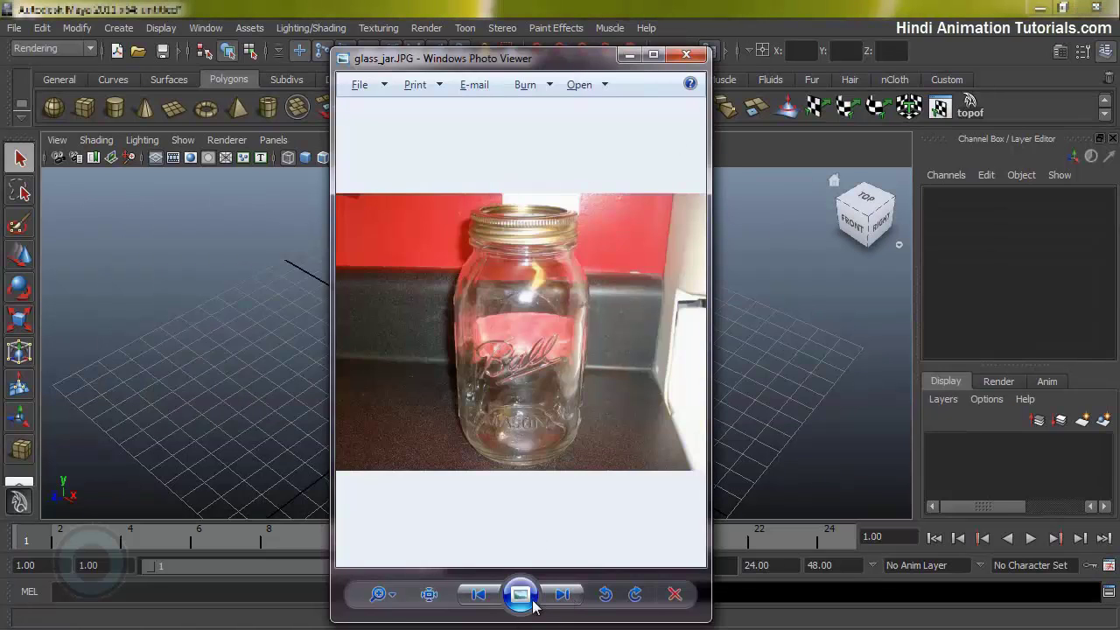
Compare the empty glass jar photo with the two Smucker's jam jar photos for shape and label, and close the viewer
{"action": "left_click", "coordinate": [561, 595]}
{"action": "left_click", "coordinate": [561, 595]}
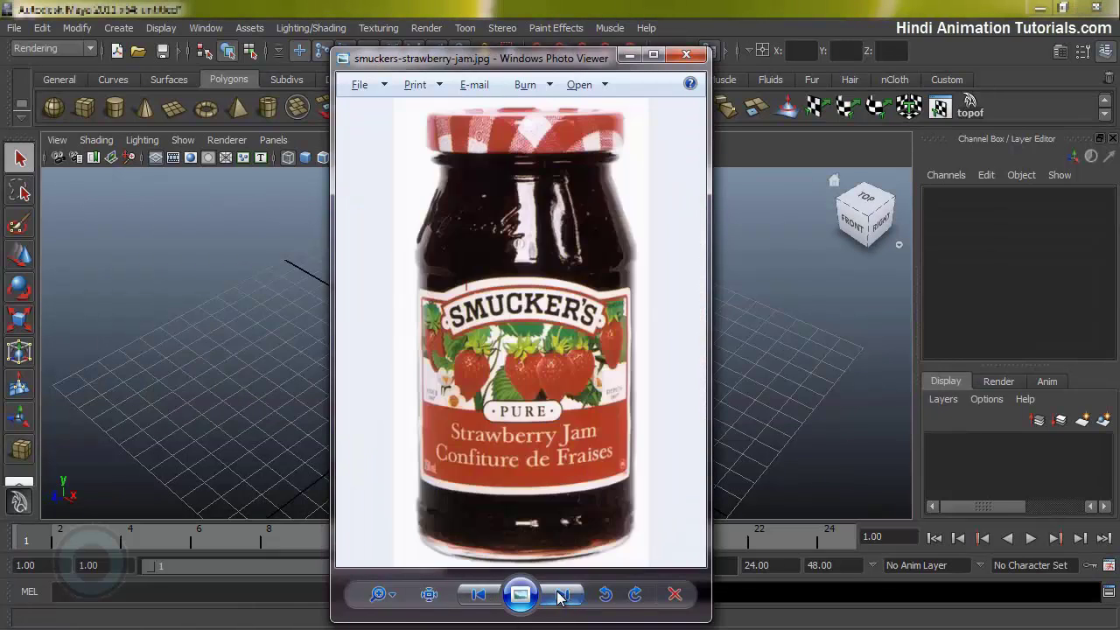
{"action": "left_click", "coordinate": [479, 596]}
{"action": "left_click", "coordinate": [479, 596]}
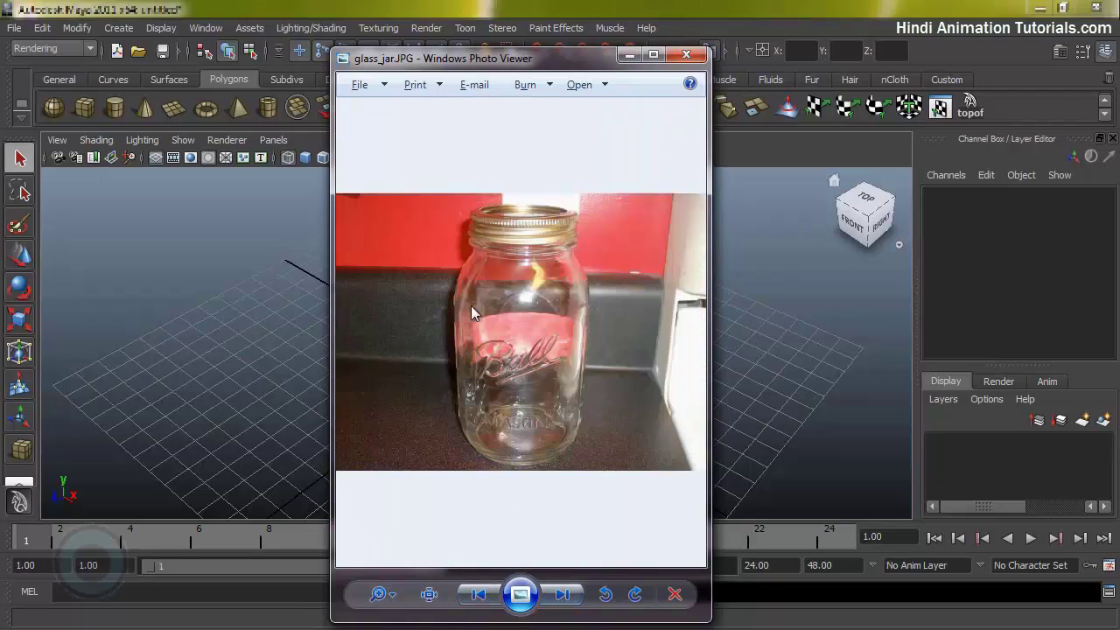
{"action": "left_click", "coordinate": [561, 595]}
{"action": "left_click", "coordinate": [561, 595]}
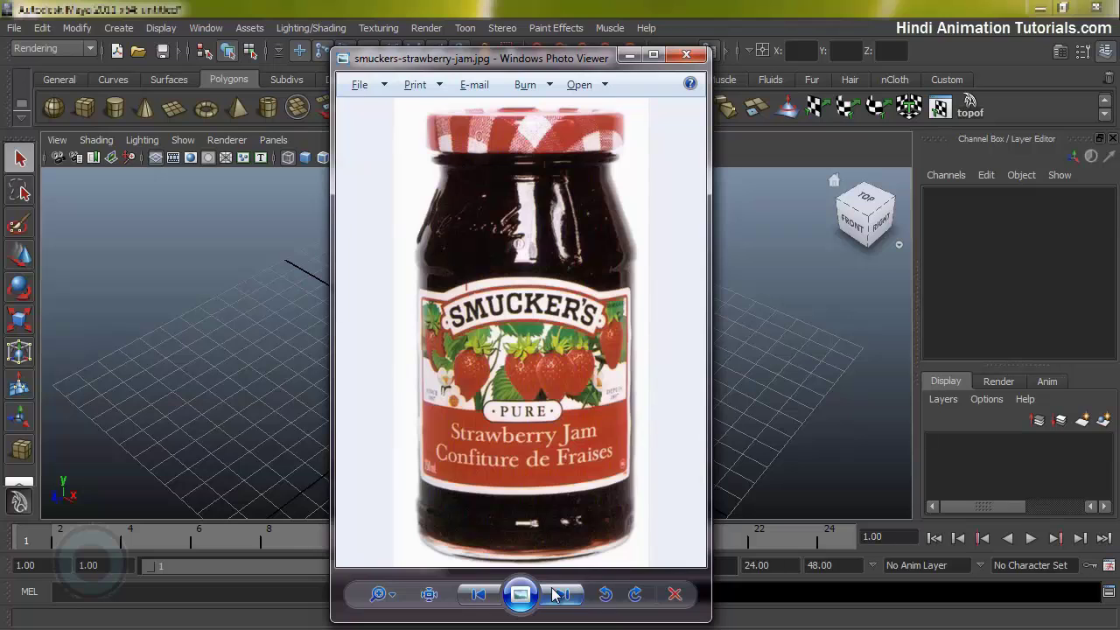
{"action": "left_click", "coordinate": [480, 596]}
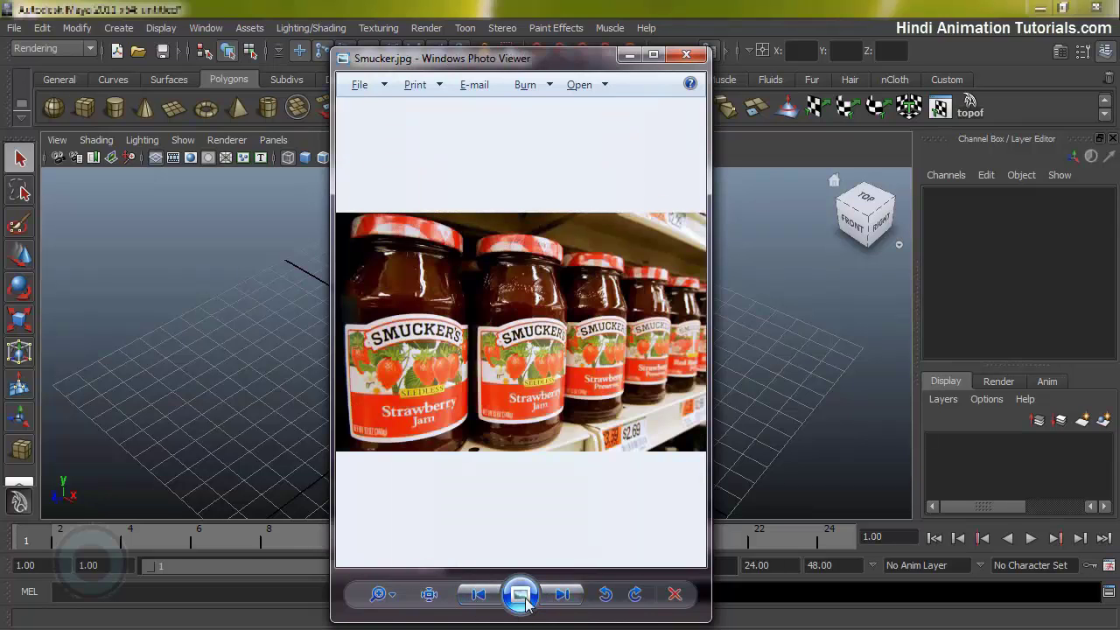
{"action": "left_click", "coordinate": [478, 595]}
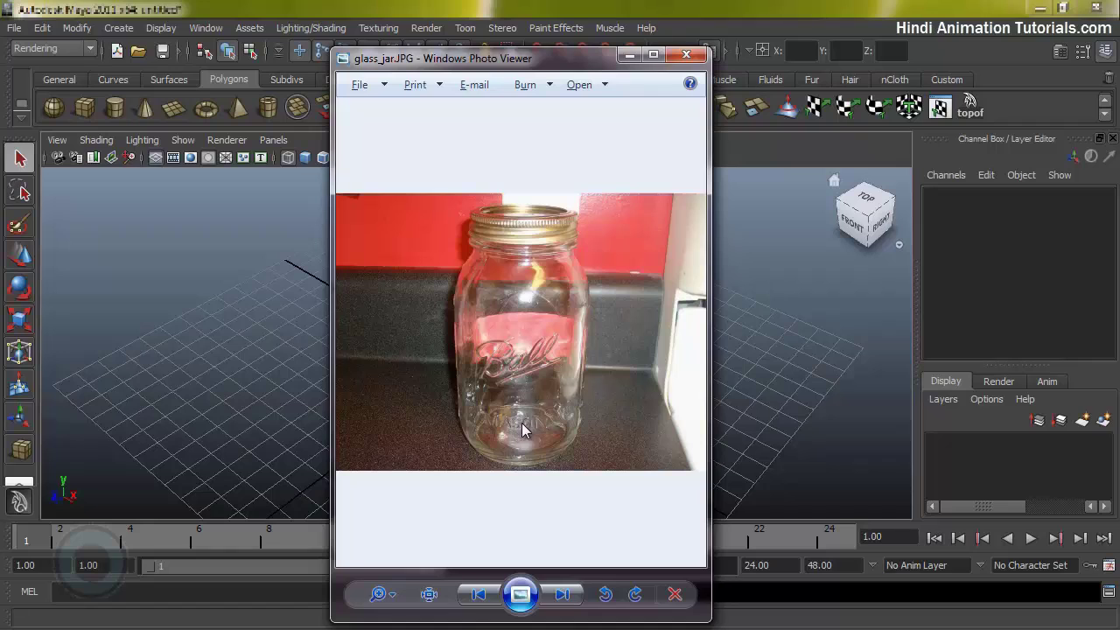
{"action": "left_click", "coordinate": [561, 597]}
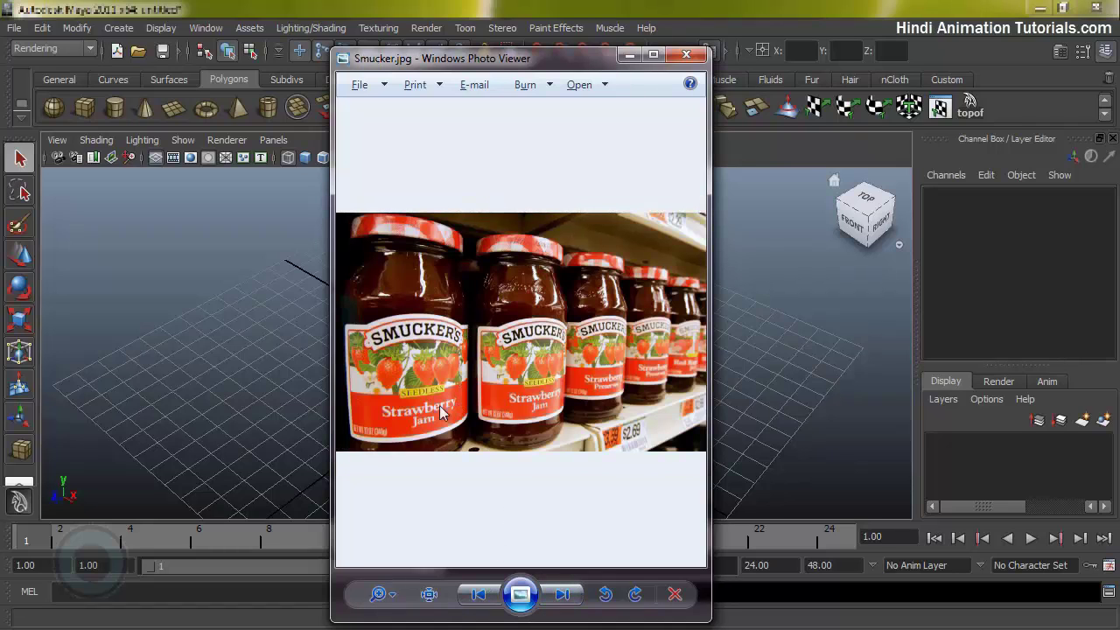
{"action": "left_click", "coordinate": [479, 596]}
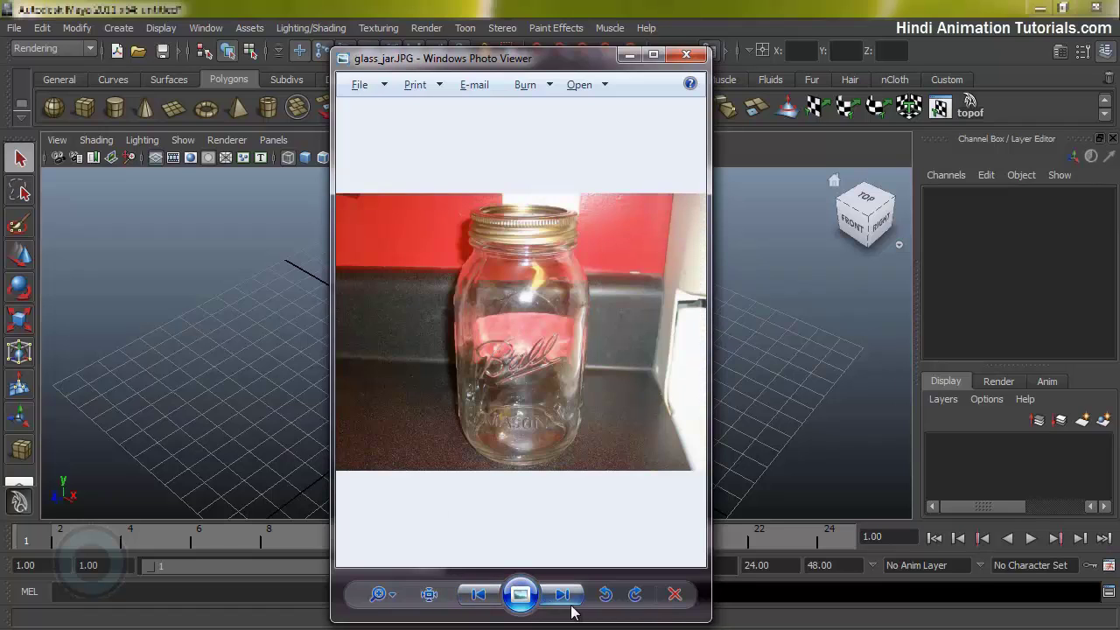
{"action": "left_click", "coordinate": [565, 597]}
{"action": "left_click", "coordinate": [479, 596]}
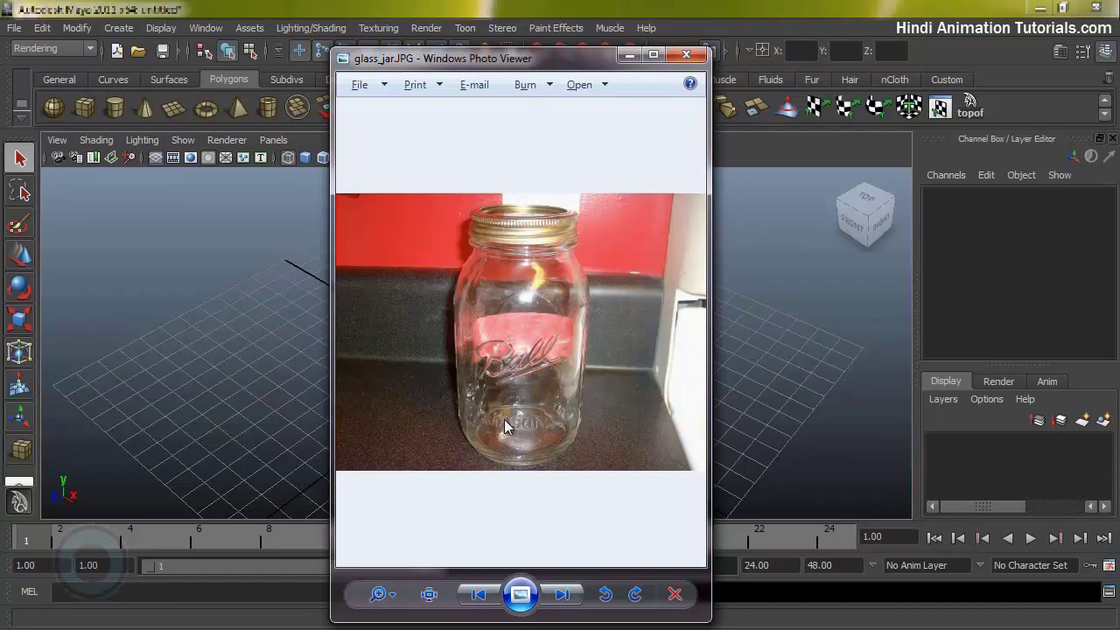
{"action": "left_click", "coordinate": [687, 55]}
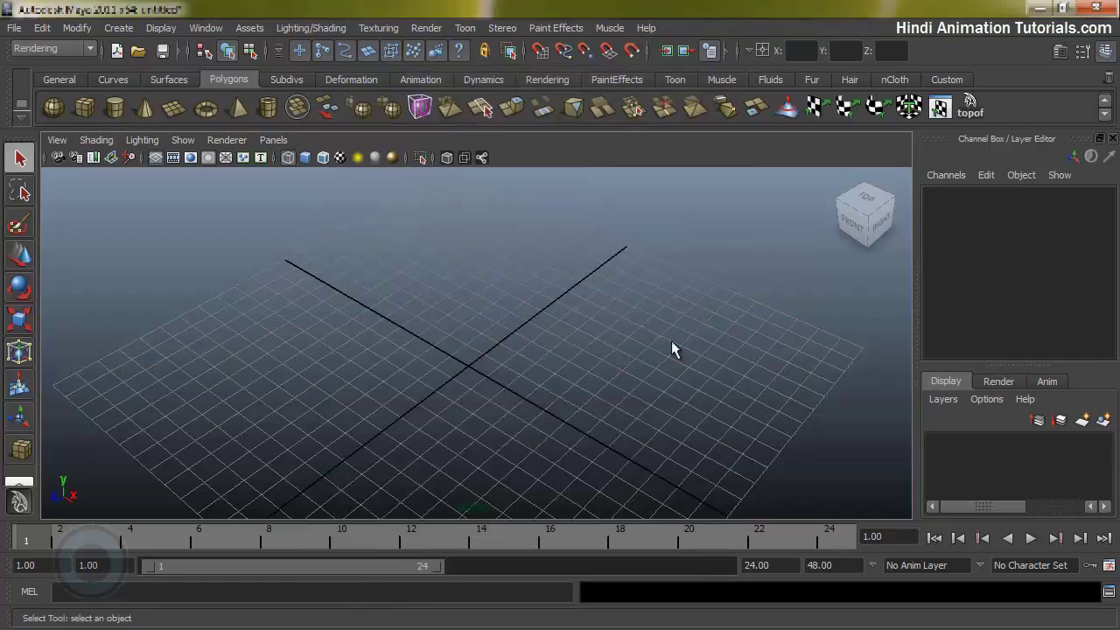
Start a new Maya scene, discarding the changes to the untitled one
{"action": "left_click_drag", "start_coordinate": [671, 349], "coordinate": [490, 367], "text": "alt"}
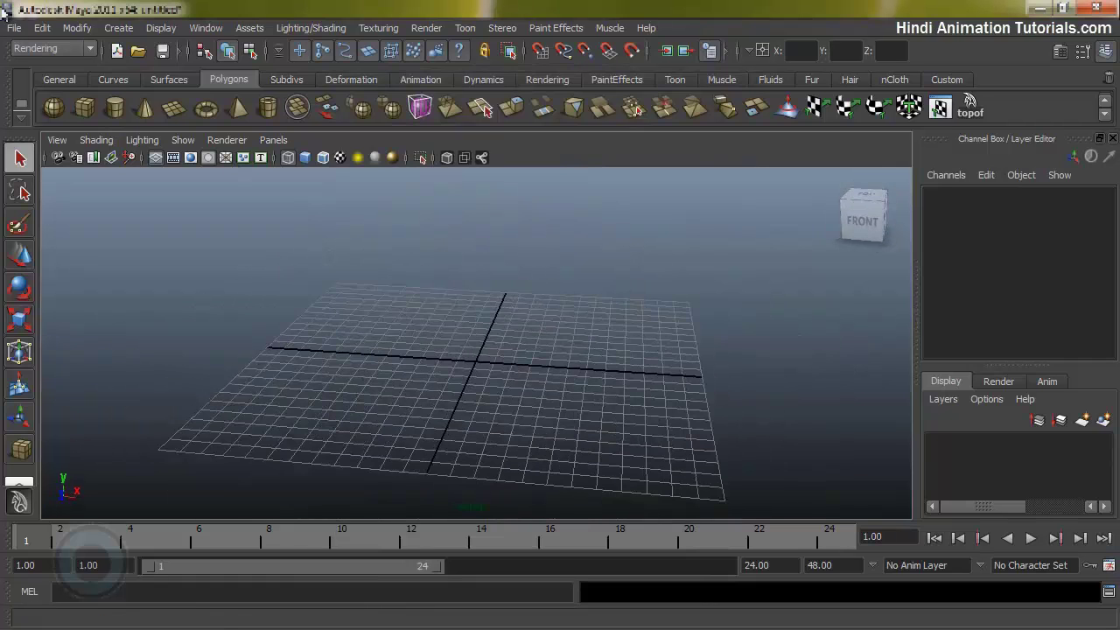
{"action": "left_click", "coordinate": [10, 27]}
{"action": "left_click", "coordinate": [48, 47]}
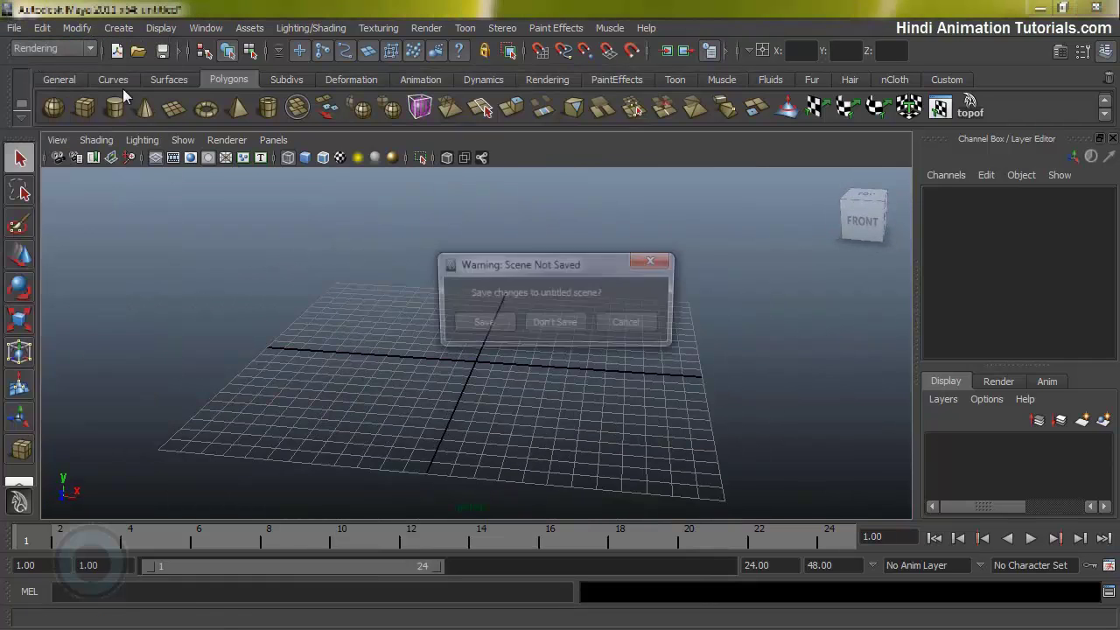
{"action": "left_click", "coordinate": [560, 329]}
{"action": "left_click_drag", "start_coordinate": [435, 347], "coordinate": [419, 298], "text": "alt"}
{"action": "right_click_drag", "start_coordinate": [419, 298], "coordinate": [563, 194], "text": "alt"}
{"action": "middle_click_drag", "start_coordinate": [563, 194], "coordinate": [559, 340], "text": "alt"}
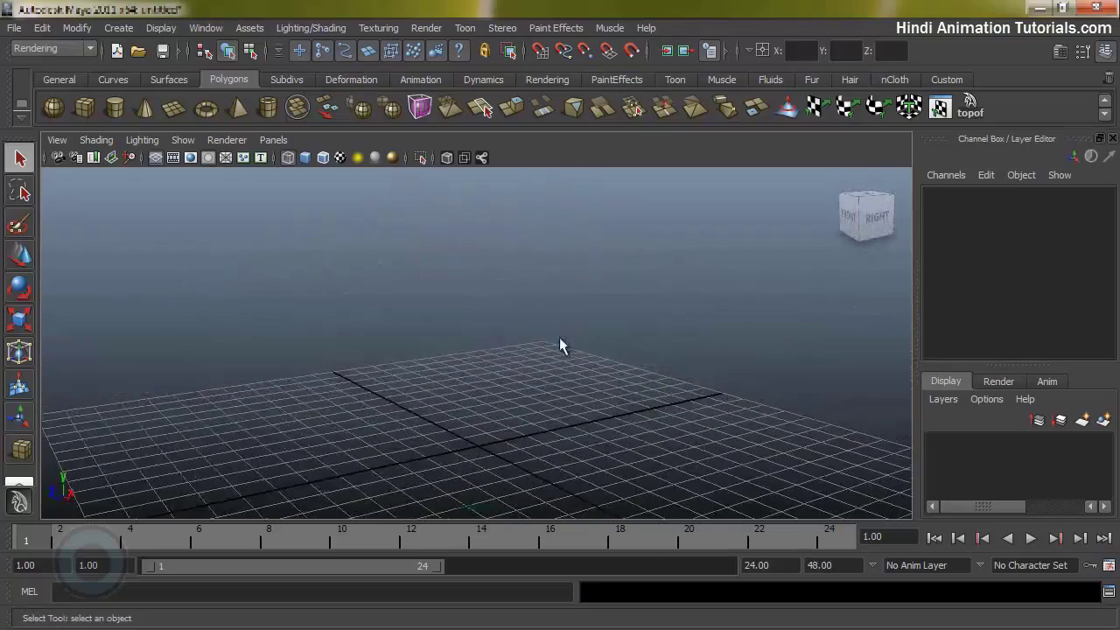
{"action": "right_click_drag", "start_coordinate": [560, 340], "coordinate": [388, 310], "text": "alt"}
{"action": "left_click_drag", "start_coordinate": [388, 309], "coordinate": [691, 295], "text": "alt"}
Reopen glass_jar.JPG from the jam_ref folder in Windows Photo Viewer and switch back to Maya
{"action": "key", "text": "alt+Tab"}
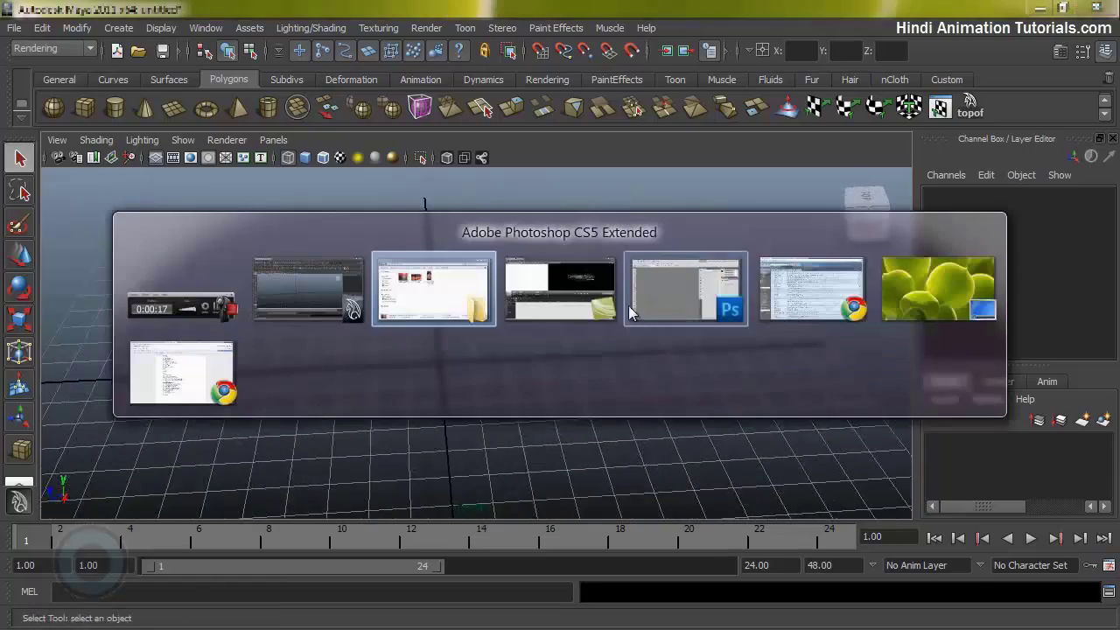
{"action": "right_click", "coordinate": [256, 210]}
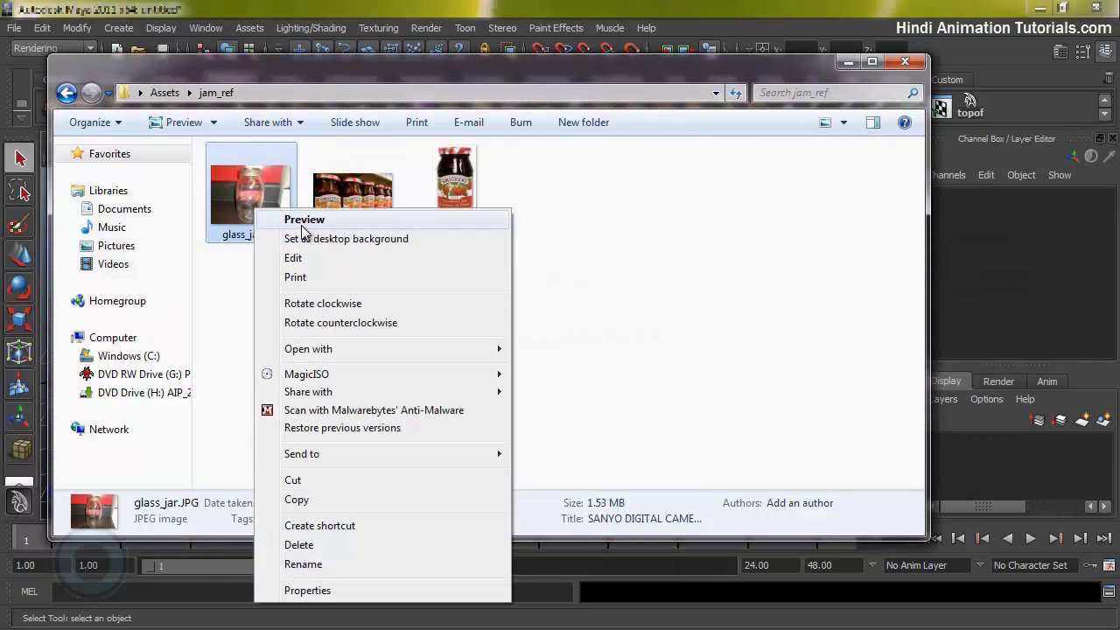
{"action": "left_click", "coordinate": [302, 221]}
{"action": "left_click", "coordinate": [908, 6]}
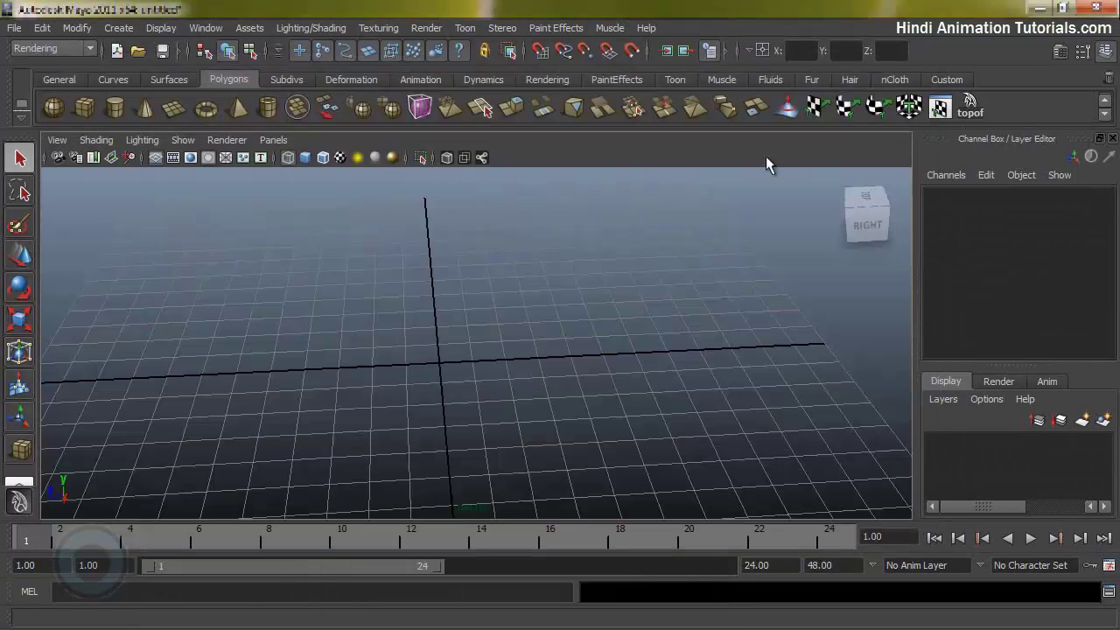
{"action": "key", "text": "alt+Tab"}
{"action": "key", "text": "alt+Tab"}
Bring the photo viewer back and examine the jam jar references through to smuckers-strawberry-jam.jpg
{"action": "left_click_drag", "start_coordinate": [659, 359], "coordinate": [437, 325], "text": "alt"}
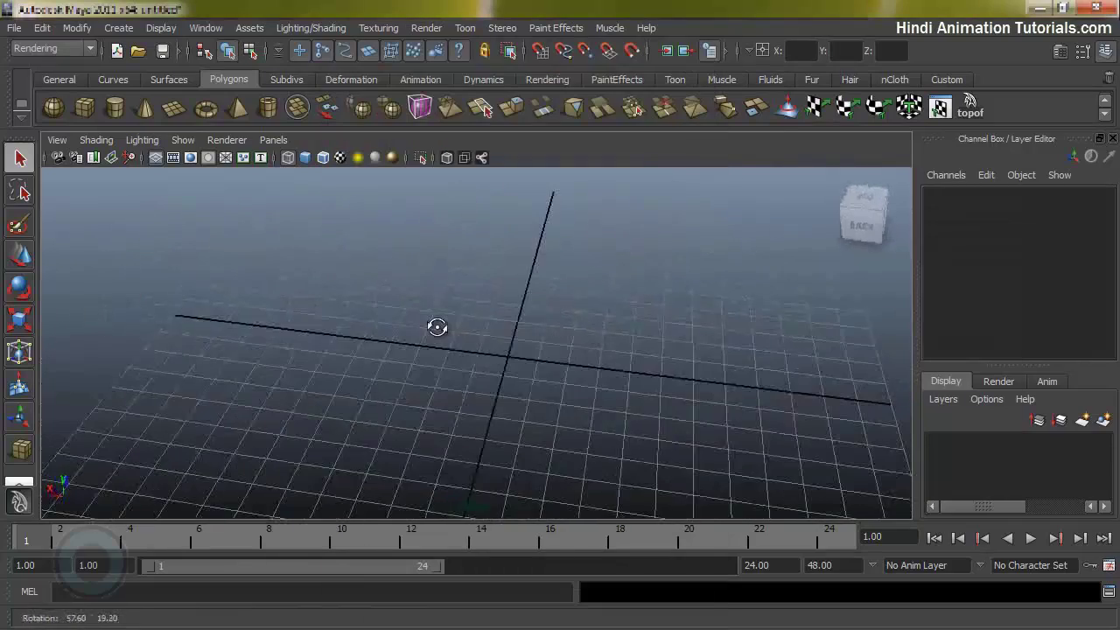
{"action": "key", "text": "alt+Tab"}
{"action": "key", "text": "alt+Tab"}
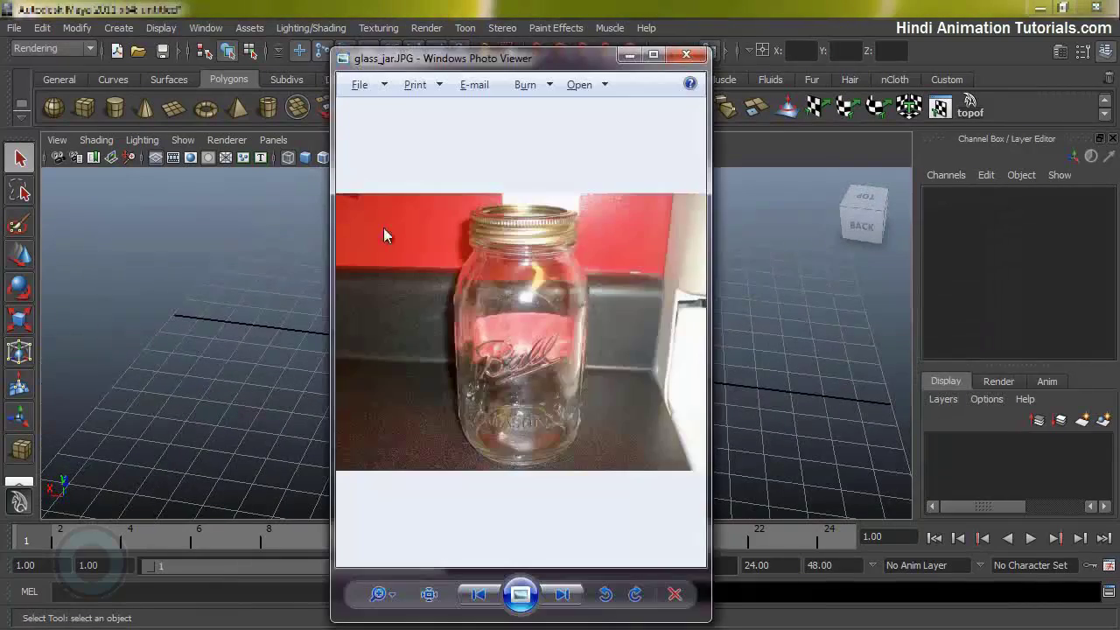
{"action": "left_click", "coordinate": [562, 595]}
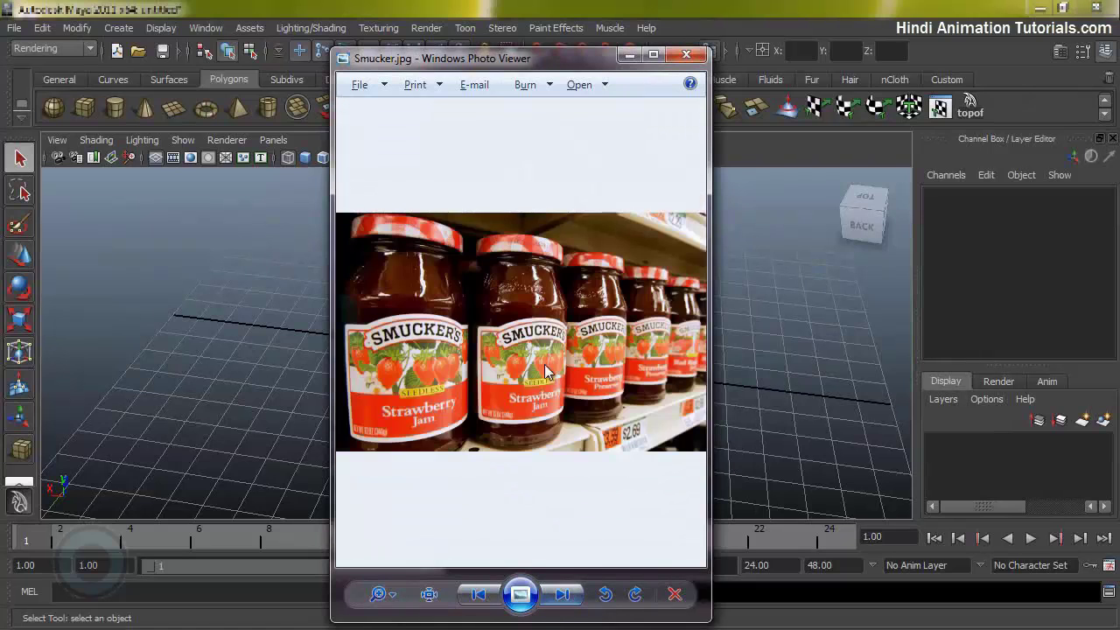
{"action": "left_click", "coordinate": [562, 594]}
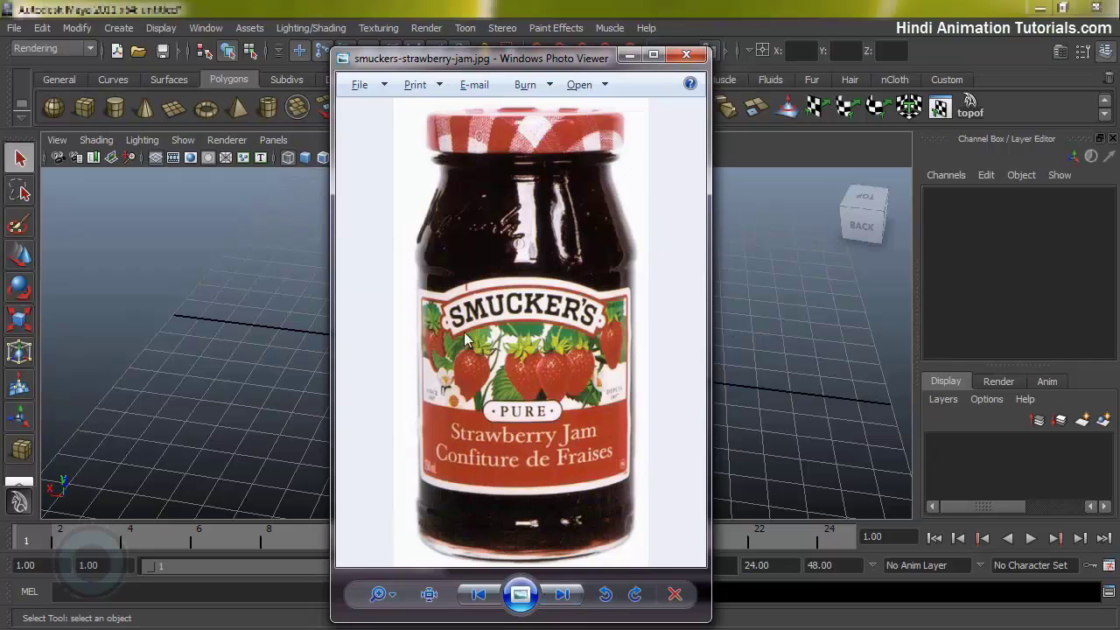
Return to Maya and change the perspective viewport to a maximized side view
{"action": "key", "text": "alt+Tab"}
{"action": "right_click_drag", "start_coordinate": [590, 334], "coordinate": [514, 368], "text": "alt"}
{"action": "mouse_move", "coordinate": [514, 368]}
{"action": "left_mouse_down", "text": "alt"}
{"action": "mouse_move", "coordinate": [540, 368]}
{"action": "mouse_move", "coordinate": [528, 379]}
{"action": "left_mouse_up", "text": "alt"}
{"action": "mouse_move", "coordinate": [568, 288]}
{"action": "left_mouse_down", "text": "alt"}
{"action": "mouse_move", "coordinate": [522, 308]}
{"action": "mouse_move", "coordinate": [578, 293]}
{"action": "mouse_move", "coordinate": [562, 305]}
{"action": "left_mouse_up", "text": "alt"}
{"action": "key", "text": "space"}
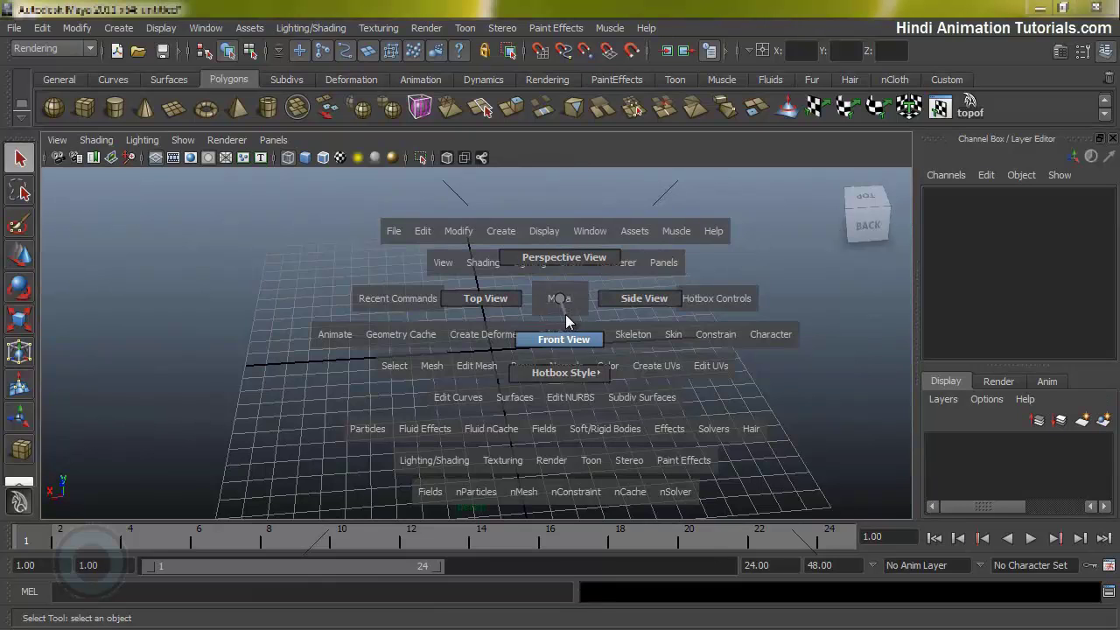
{"action": "left_click_drag", "start_coordinate": [565, 314], "coordinate": [627, 300]}
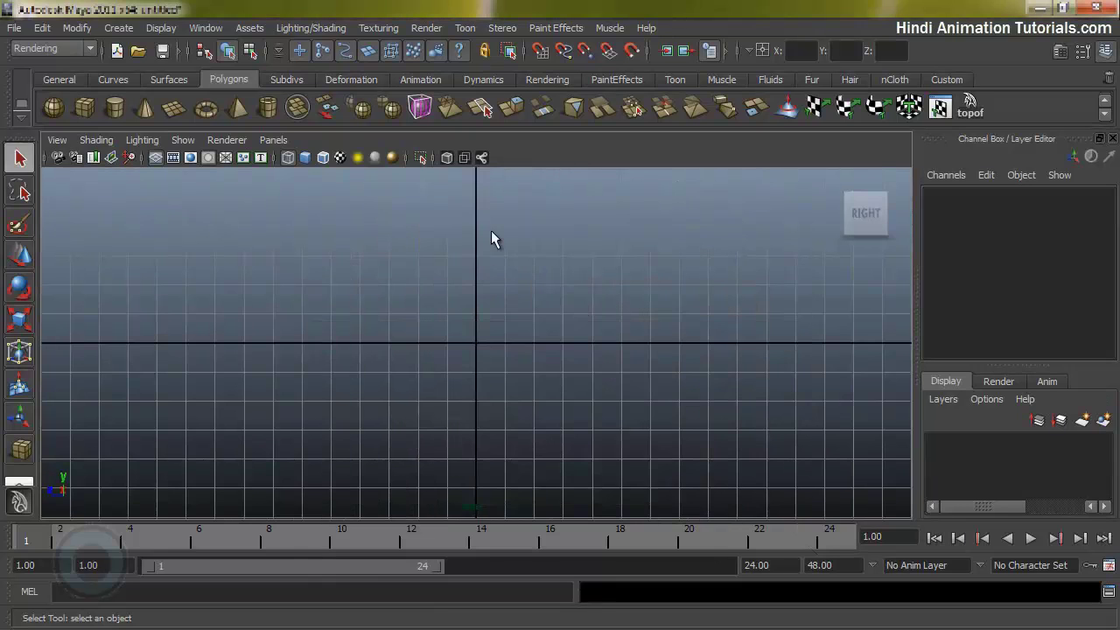
{"action": "right_click_drag", "start_coordinate": [491, 230], "coordinate": [499, 333], "text": "alt"}
{"action": "middle_click_drag", "start_coordinate": [547, 368], "coordinate": [572, 427], "text": "alt"}
{"action": "right_click_drag", "start_coordinate": [587, 432], "coordinate": [459, 386], "text": "alt"}
{"action": "middle_click_drag", "start_coordinate": [493, 389], "coordinate": [564, 412], "text": "alt"}
{"action": "key", "text": "space"}
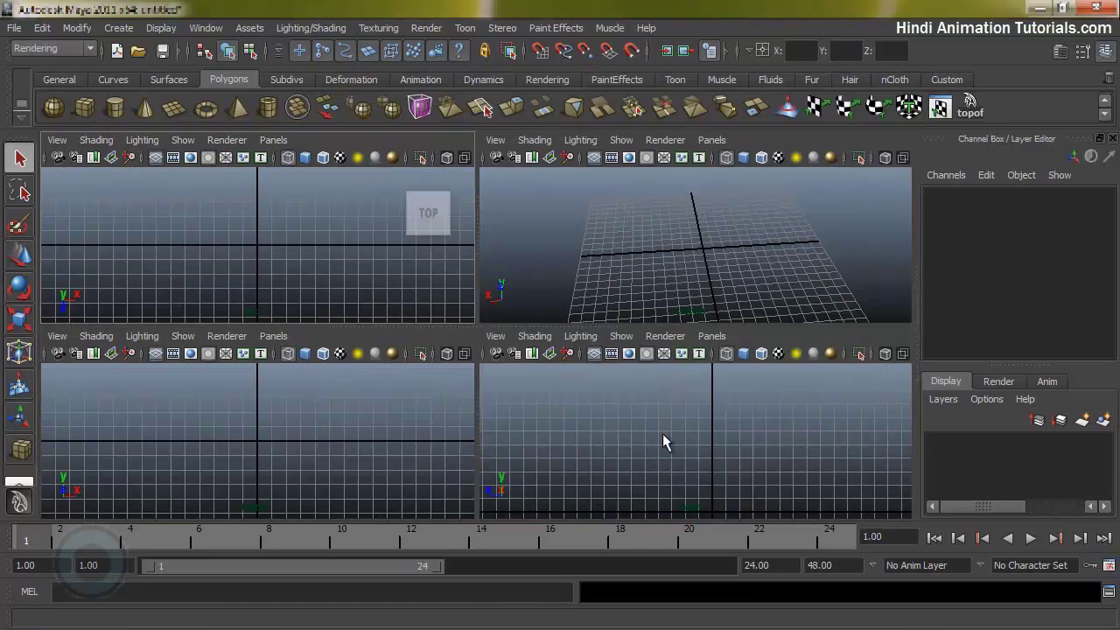
{"action": "key", "text": "space"}
Start a Bezier curve in the side view with a grid-snapped point at the origin and another five grid units along the base line
{"action": "middle_click_drag", "start_coordinate": [505, 379], "coordinate": [479, 397], "text": "alt"}
{"action": "scroll", "coordinate": [647, 398], "scroll_direction": "up", "scroll_amount": 2}
{"action": "middle_click", "coordinate": [557, 375], "text": "alt"}
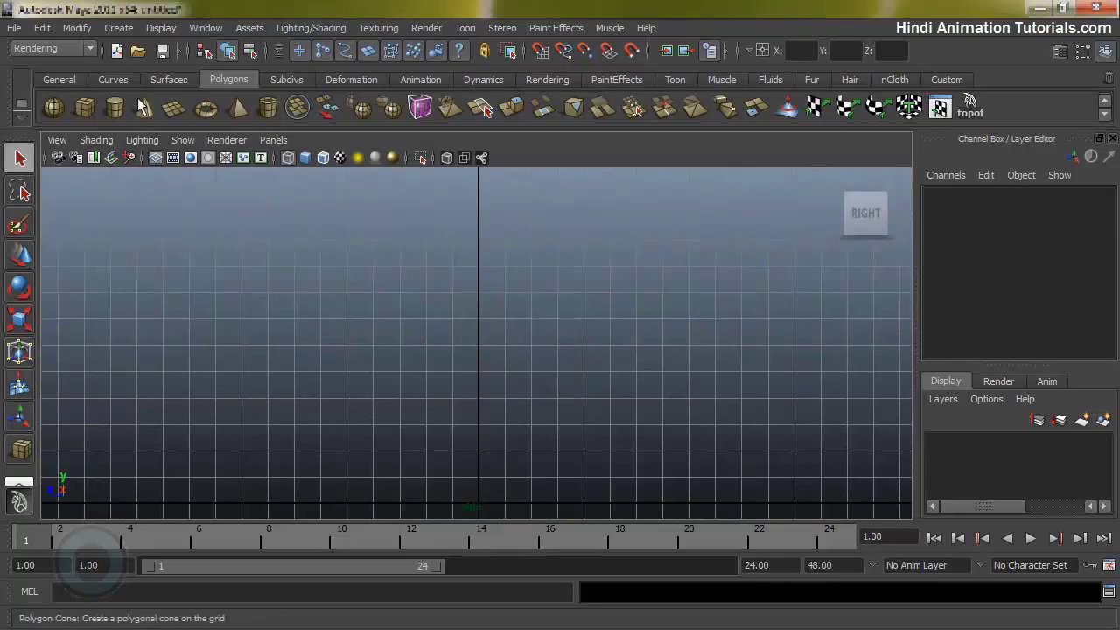
{"action": "left_click", "coordinate": [119, 27]}
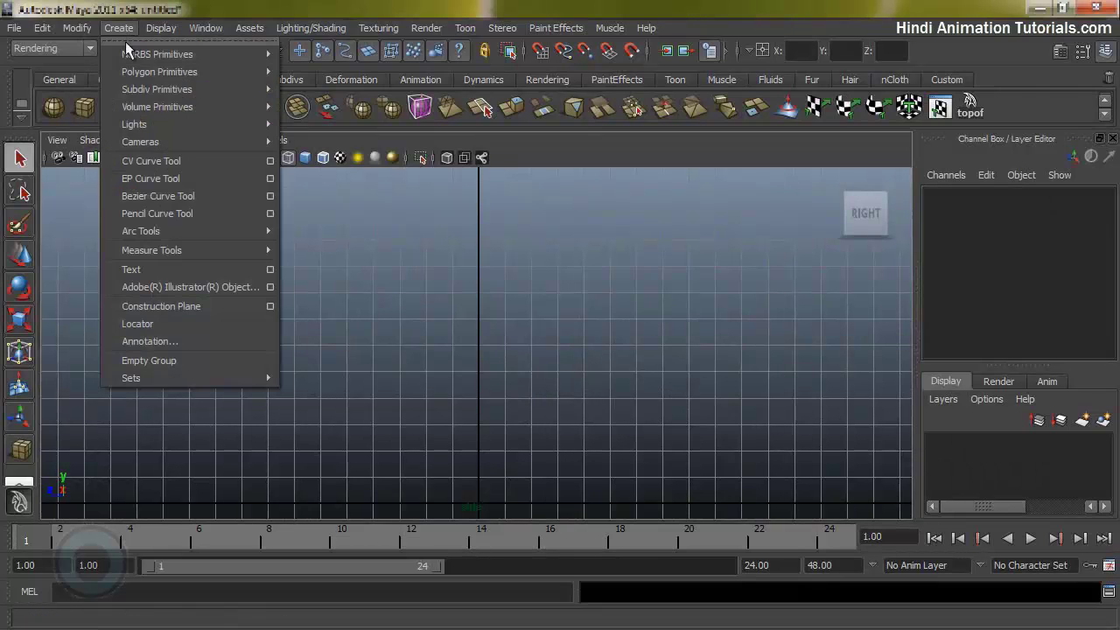
{"action": "left_click", "coordinate": [179, 197]}
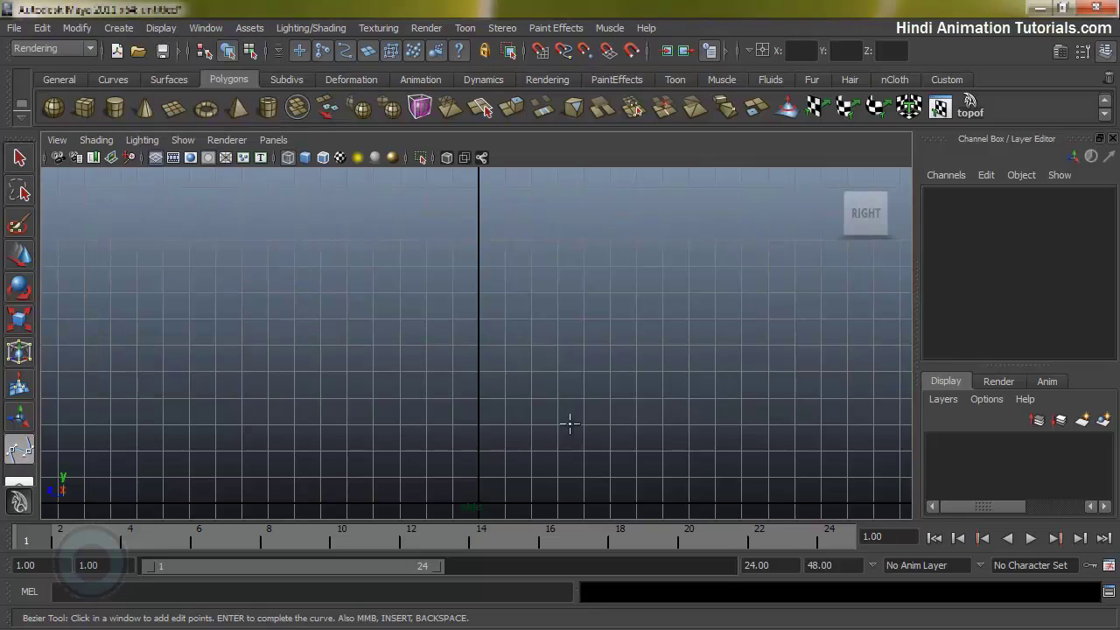
{"action": "middle_click_drag", "start_coordinate": [515, 470], "coordinate": [508, 296], "text": "alt"}
{"action": "right_click_drag", "start_coordinate": [515, 268], "coordinate": [578, 254], "text": "alt"}
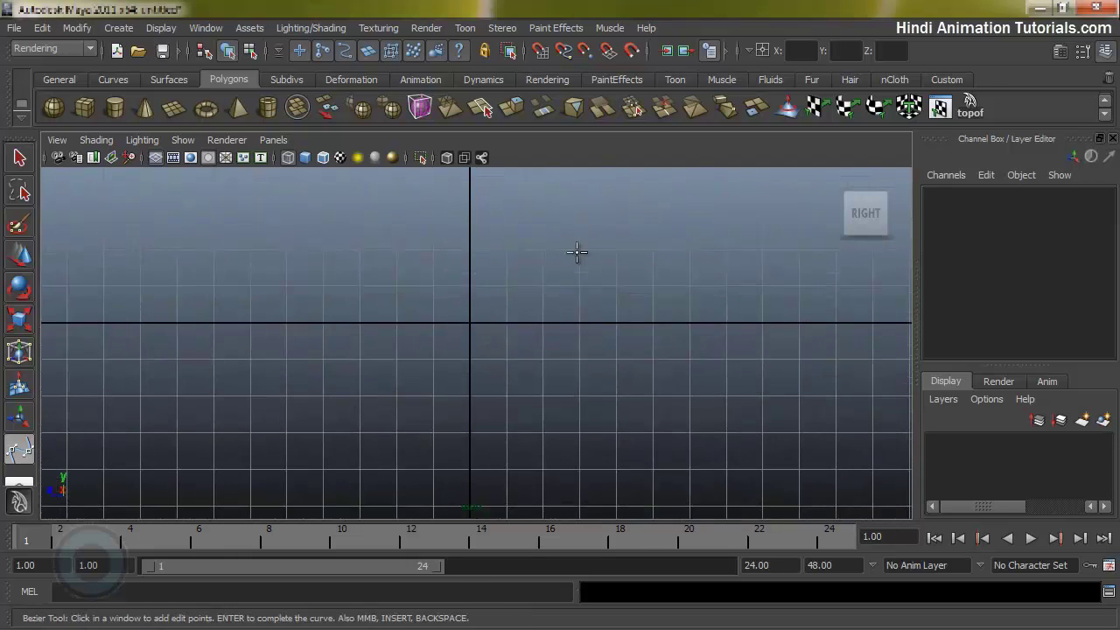
{"action": "middle_click_drag", "start_coordinate": [548, 321], "coordinate": [537, 382], "text": "alt"}
{"action": "right_click_drag", "start_coordinate": [560, 387], "coordinate": [760, 408], "text": "alt"}
{"action": "middle_click_drag", "start_coordinate": [764, 407], "coordinate": [575, 371], "text": "alt"}
{"action": "key", "text": "x"}
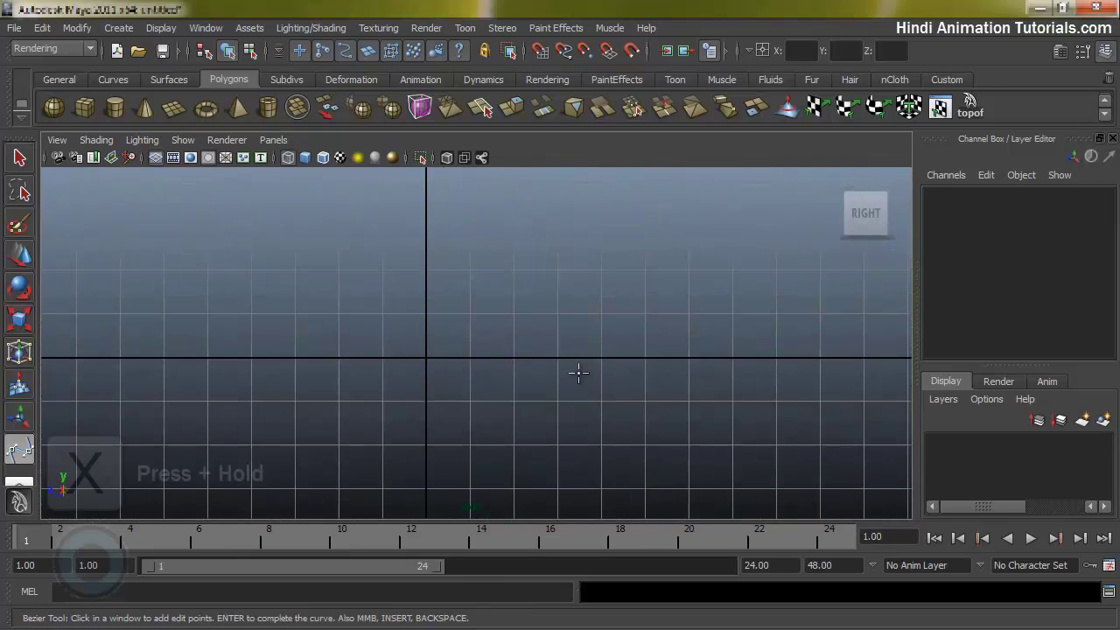
{"action": "left_click", "coordinate": [428, 360]}
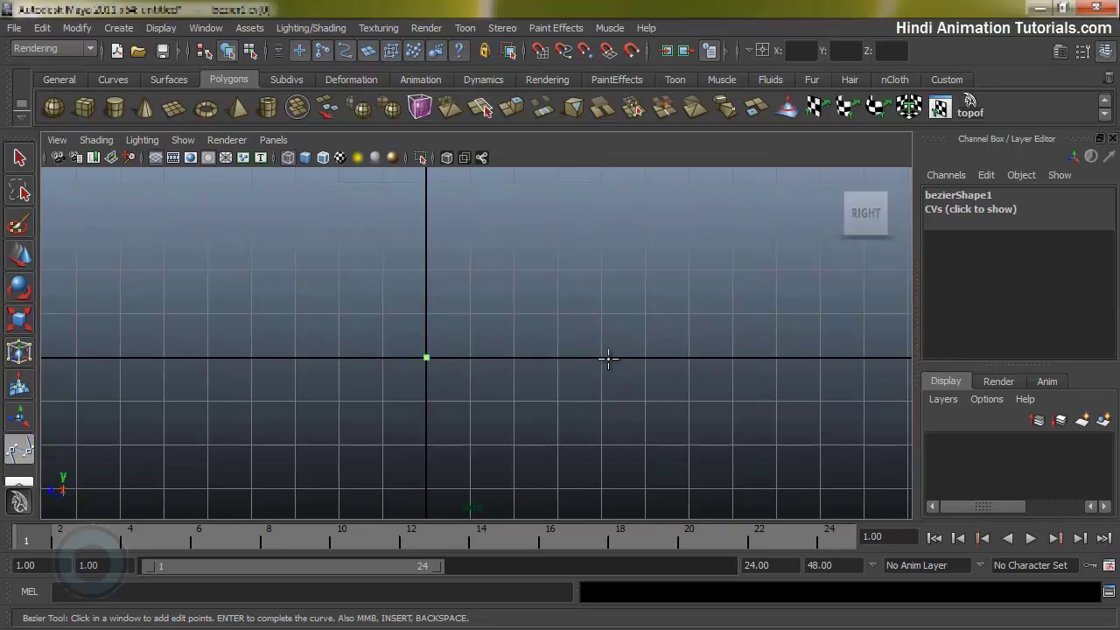
{"action": "key", "text": "x"}
{"action": "left_click", "coordinate": [645, 357]}
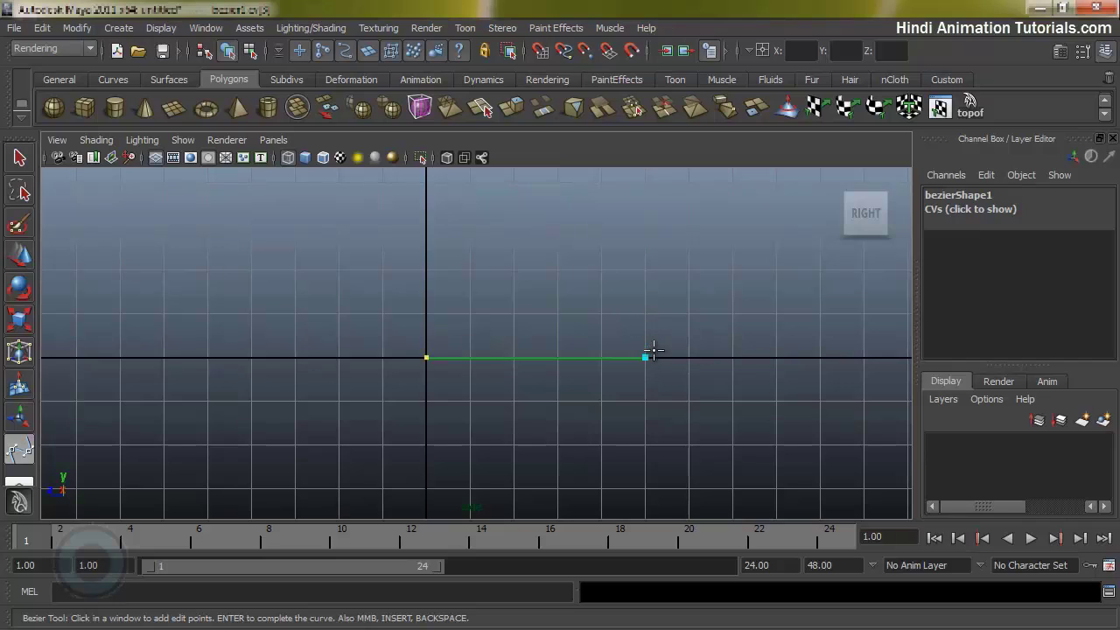
Extend the profile around a small rounded bottom corner into an upright direction, checking the shape against the jar photo
{"action": "left_click_drag", "start_coordinate": [657, 349], "coordinate": [675, 339]}
{"action": "left_click_drag", "start_coordinate": [675, 320], "coordinate": [679, 313]}
{"action": "key", "text": "alt+Tab"}
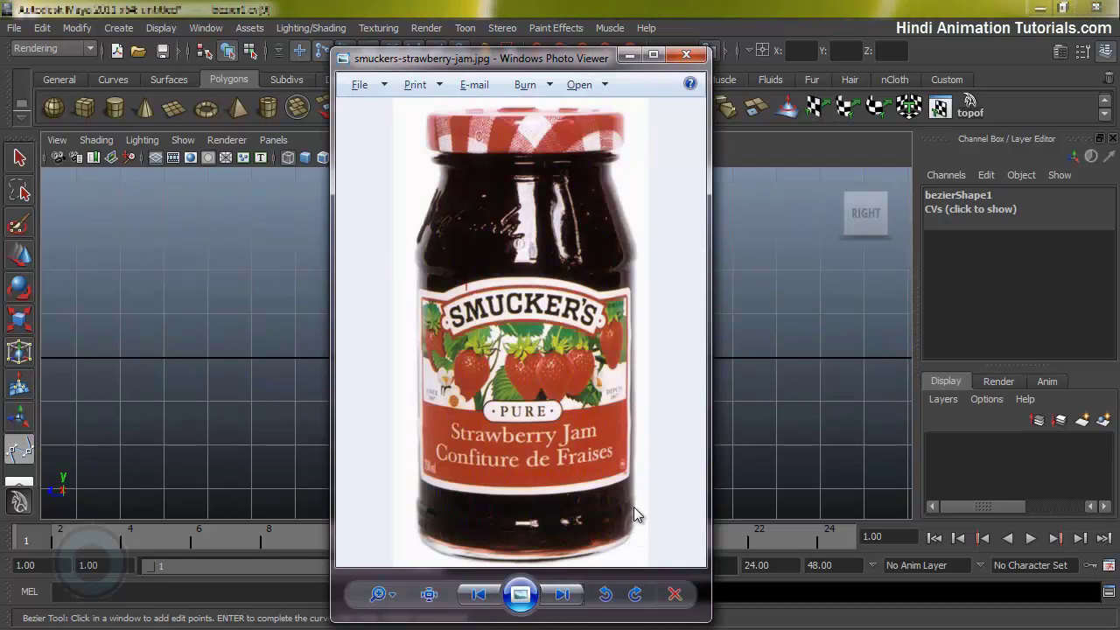
{"action": "key", "text": "alt+Tab"}
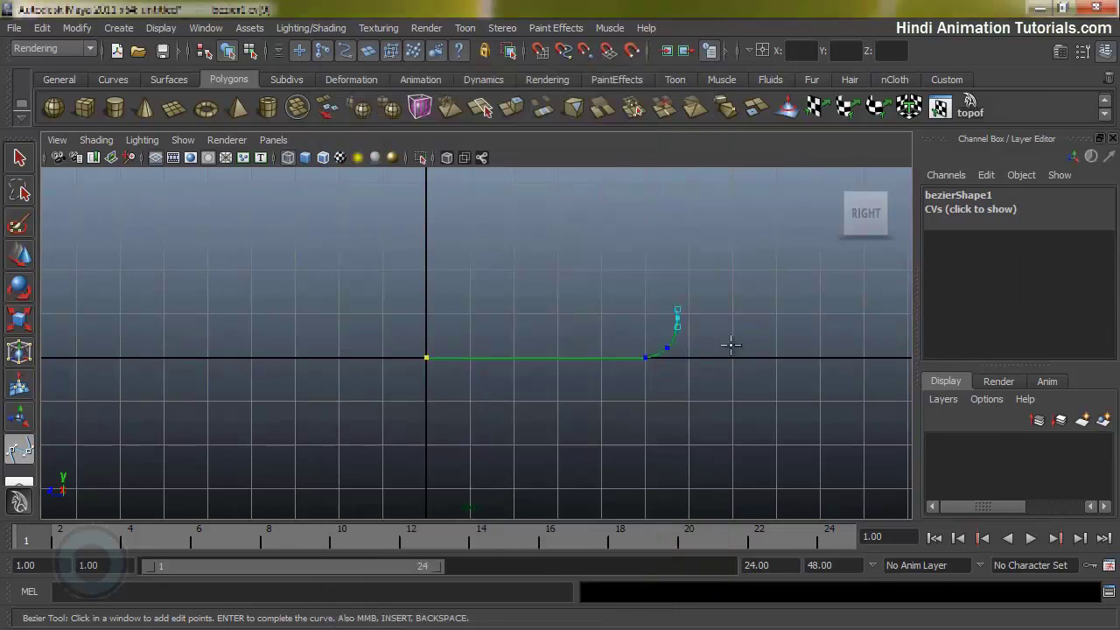
Draw the jar's straight vertical side wall up to the shoulder, replacing the first slanted attempt
{"action": "middle_click_drag", "start_coordinate": [723, 250], "coordinate": [666, 393], "text": "alt"}
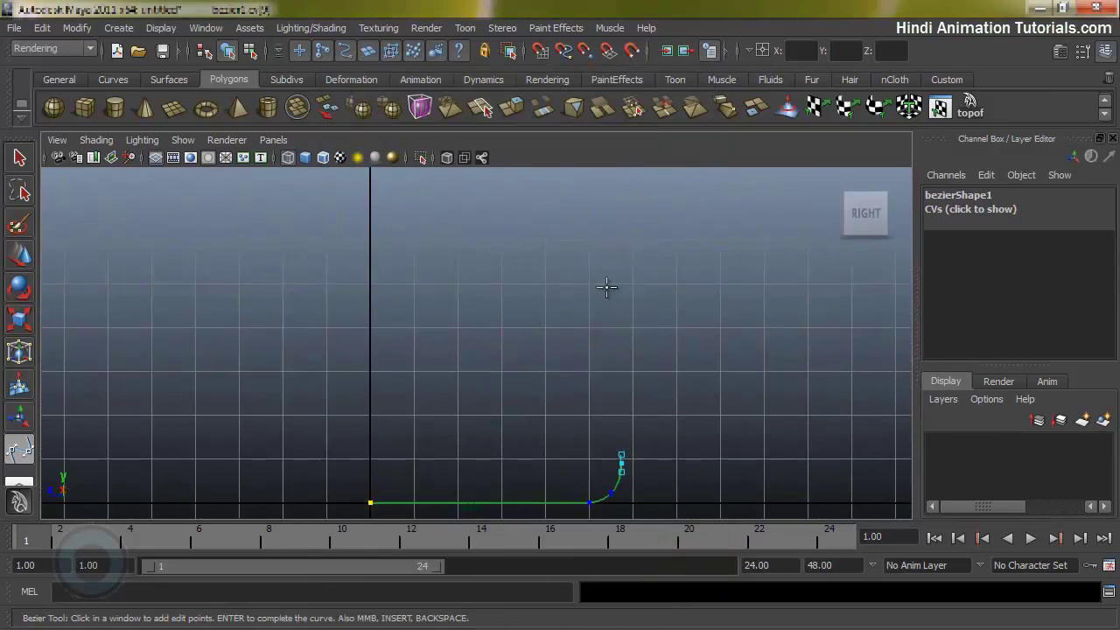
{"action": "left_click_drag", "start_coordinate": [627, 229], "coordinate": [623, 212]}
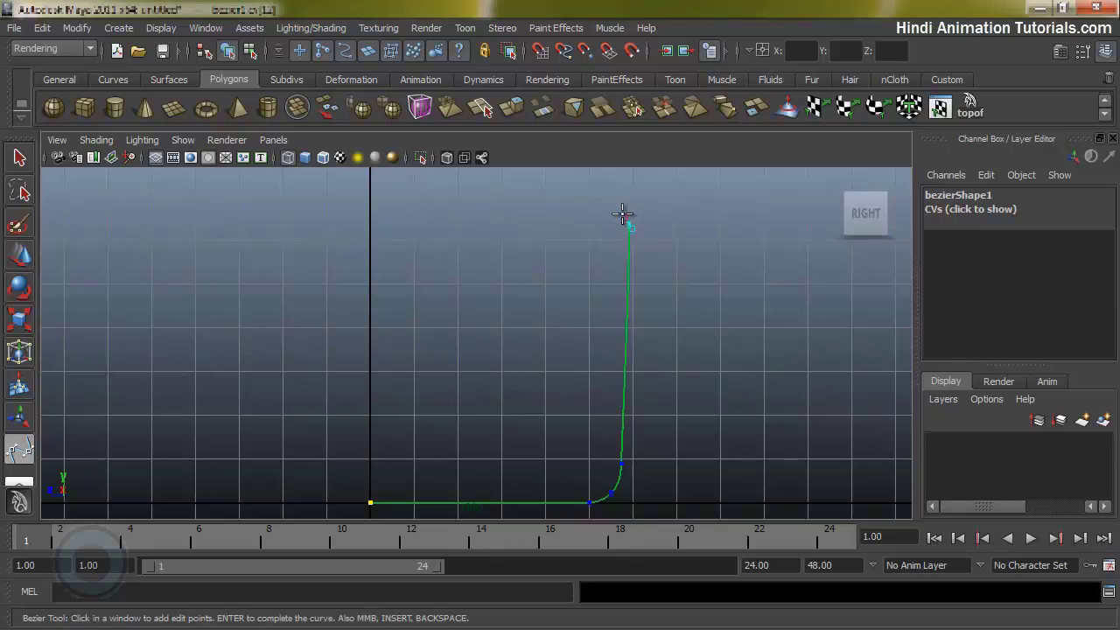
{"action": "key", "text": "ctrl+z"}
{"action": "left_click", "coordinate": [620, 195]}
{"action": "right_click_drag", "start_coordinate": [622, 190], "coordinate": [554, 341], "text": "alt"}
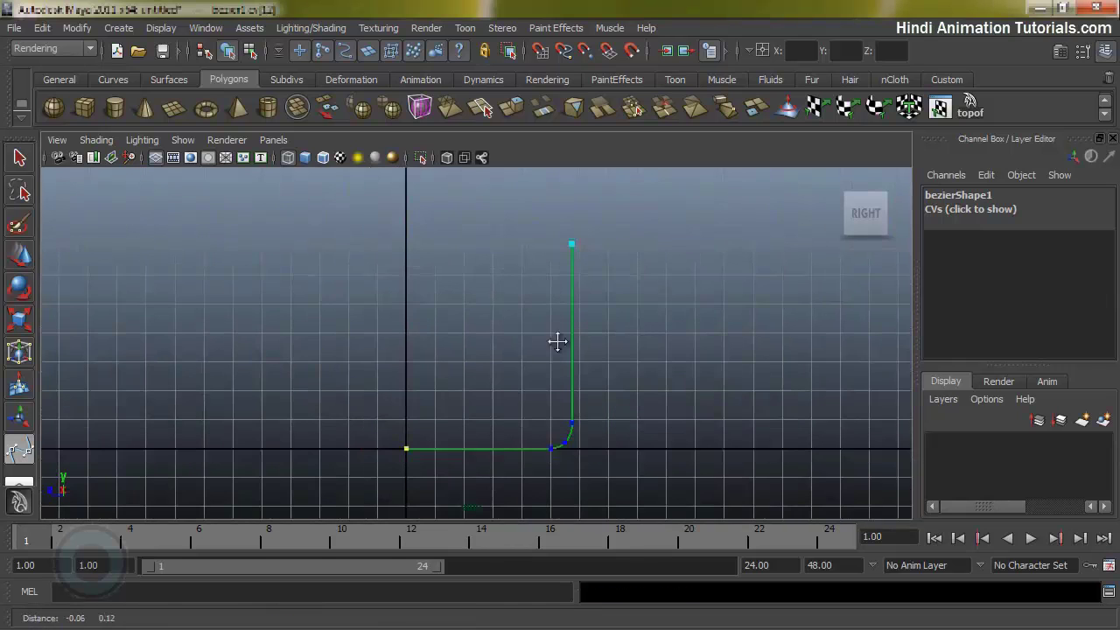
{"action": "middle_click_drag", "start_coordinate": [555, 341], "coordinate": [583, 338], "text": "alt"}
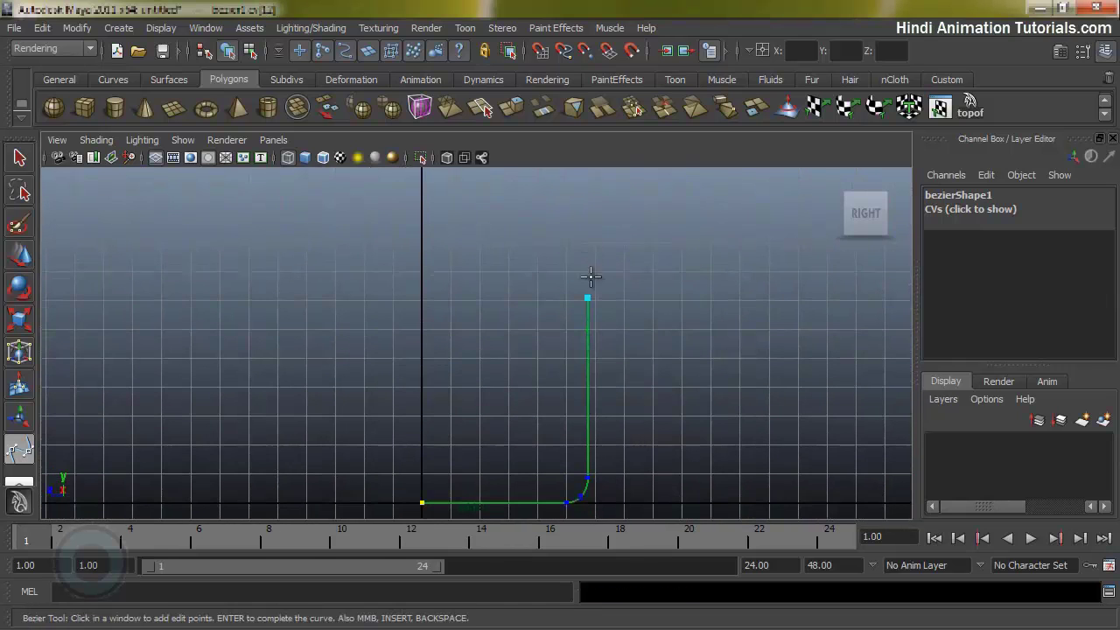
{"action": "key", "text": "alt+Tab"}
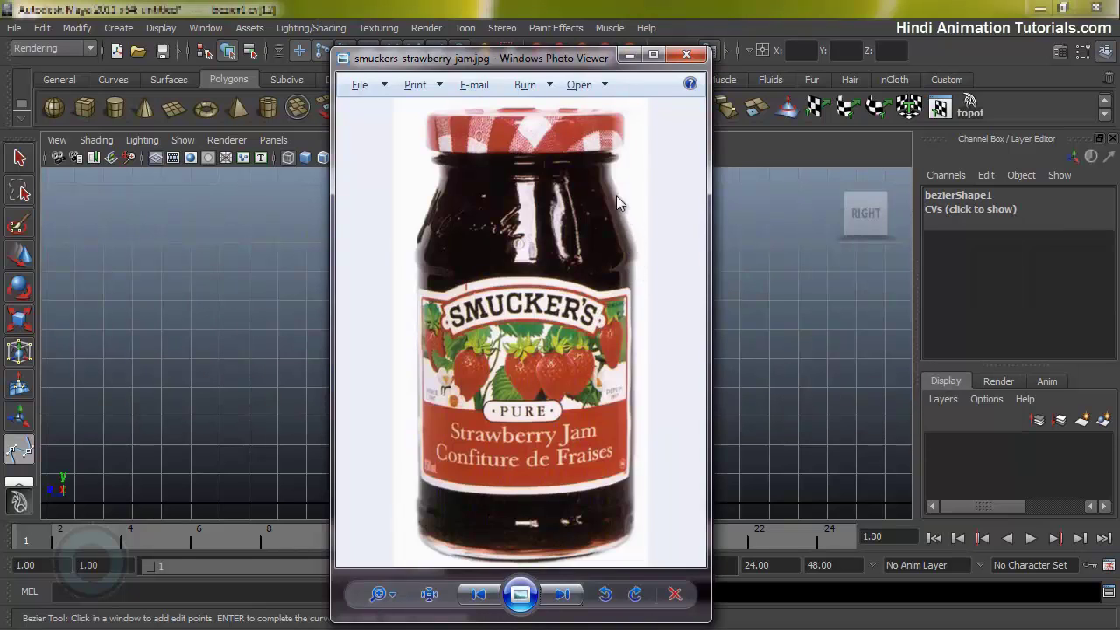
{"action": "key", "text": "alt+Tab"}
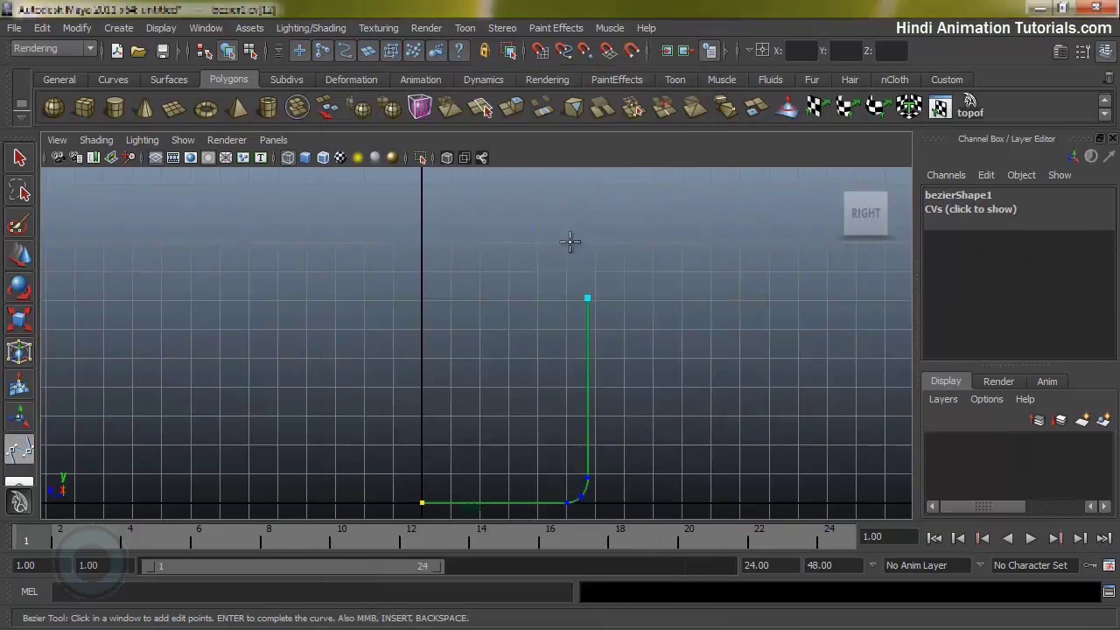
{"action": "left_click", "coordinate": [536, 185]}
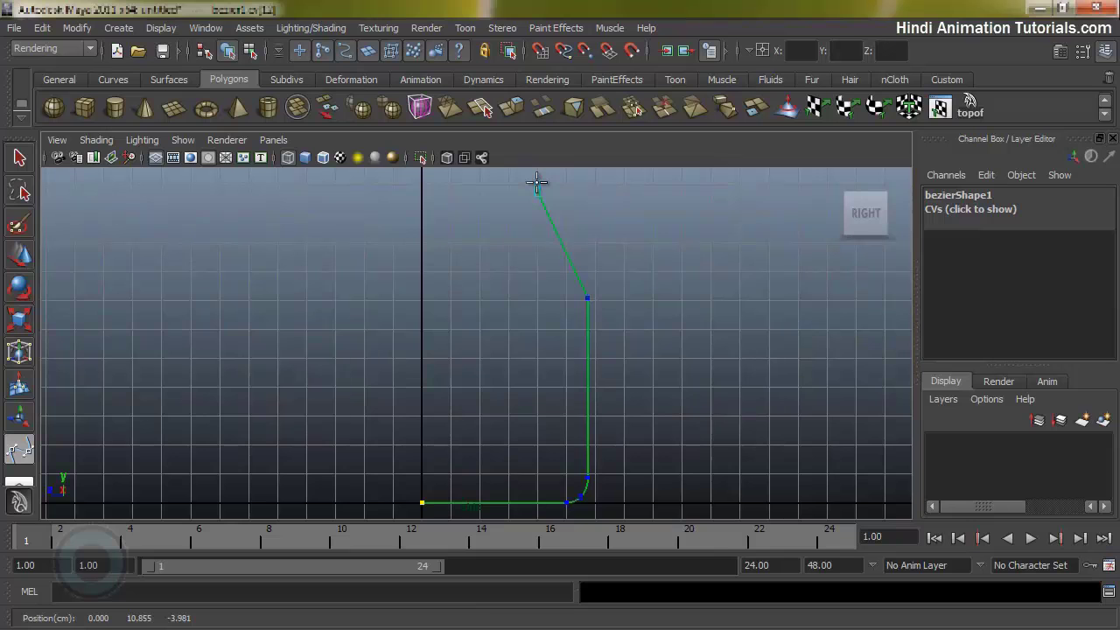
{"action": "key", "text": "ctrl+z"}
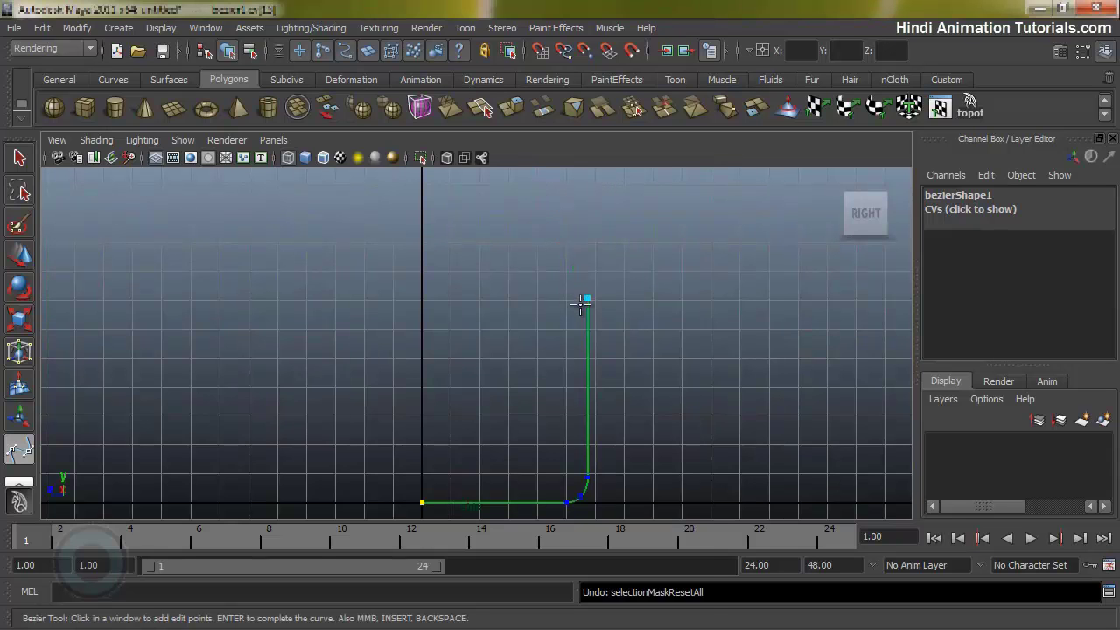
Add a short bend at the shoulder and a straight segment sloping inward up to the neck, following the jar photo
{"action": "key", "text": "alt+Tab"}
{"action": "key", "text": "alt+Tab"}
{"action": "scroll", "coordinate": [802, 320], "scroll_direction": "up", "scroll_amount": 3}
{"action": "mouse_move", "coordinate": [646, 243]}
{"action": "left_mouse_down"}
{"action": "mouse_move", "coordinate": [633, 227]}
{"action": "mouse_move", "coordinate": [645, 242]}
{"action": "left_mouse_up"}
{"action": "right_click_drag", "start_coordinate": [645, 242], "coordinate": [543, 239], "text": "alt"}
{"action": "middle_click_drag", "start_coordinate": [604, 308], "coordinate": [654, 419], "text": "alt"}
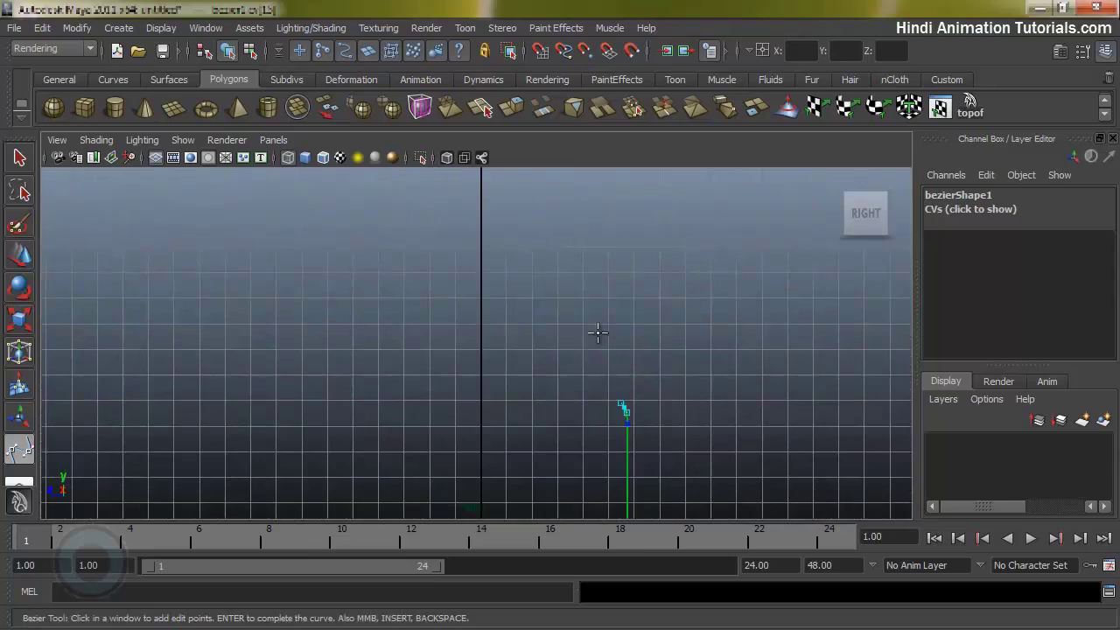
{"action": "left_click_drag", "start_coordinate": [592, 325], "coordinate": [588, 315]}
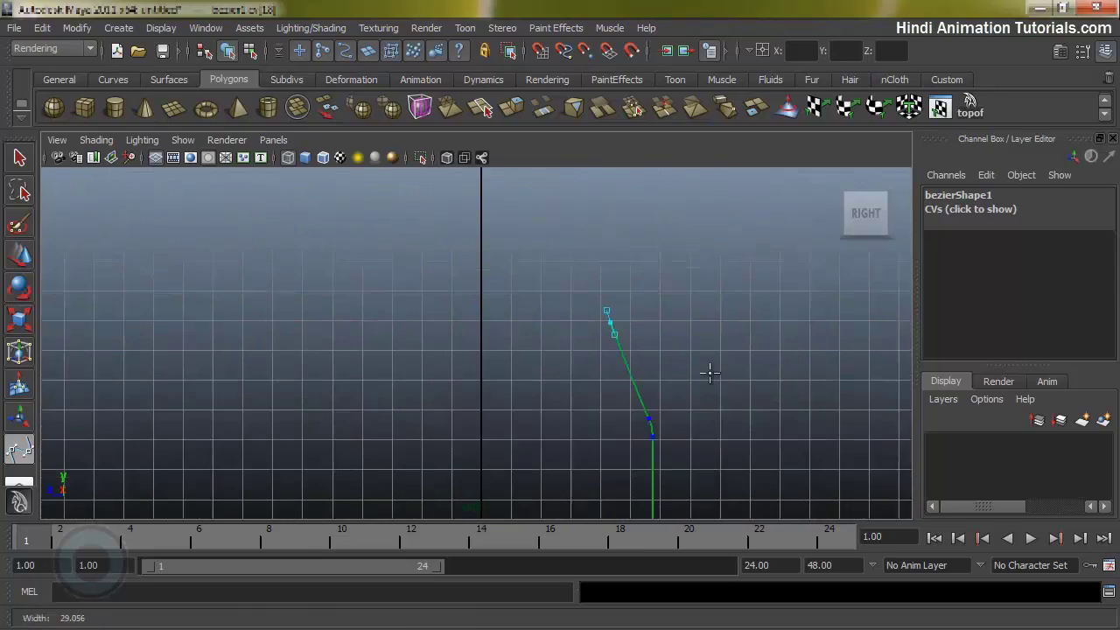
{"action": "middle_click_drag", "start_coordinate": [688, 420], "coordinate": [650, 275], "text": "alt"}
{"action": "middle_click_drag", "start_coordinate": [574, 278], "coordinate": [585, 369], "text": "alt"}
{"action": "right_click_drag", "start_coordinate": [591, 360], "coordinate": [652, 315], "text": "alt"}
{"action": "middle_click_drag", "start_coordinate": [563, 308], "coordinate": [785, 397], "text": "alt"}
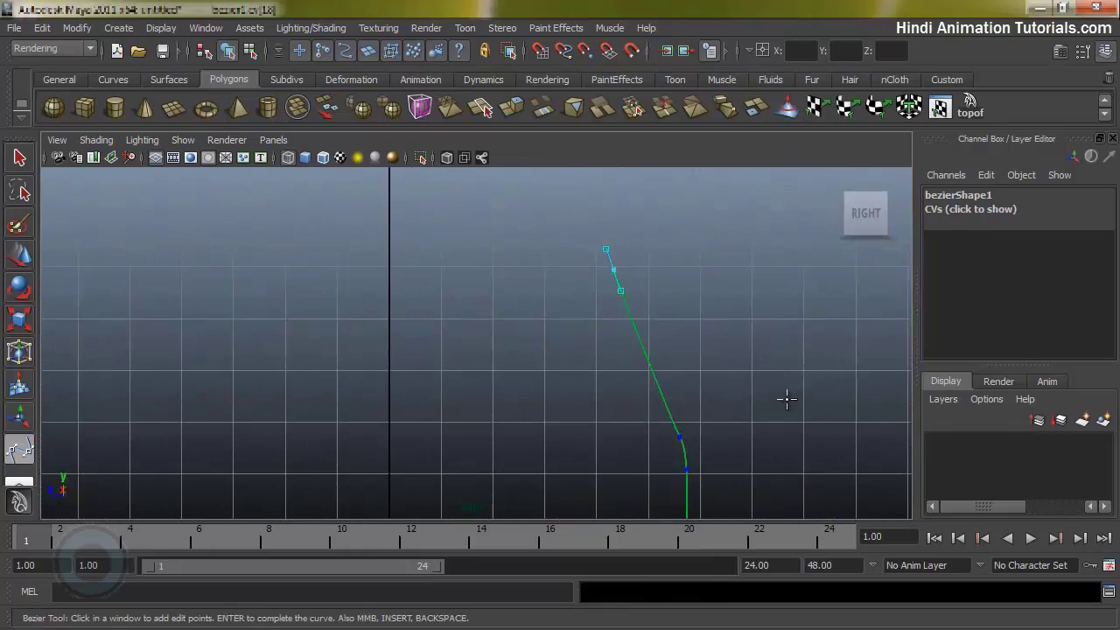
{"action": "key", "text": "alt+Tab"}
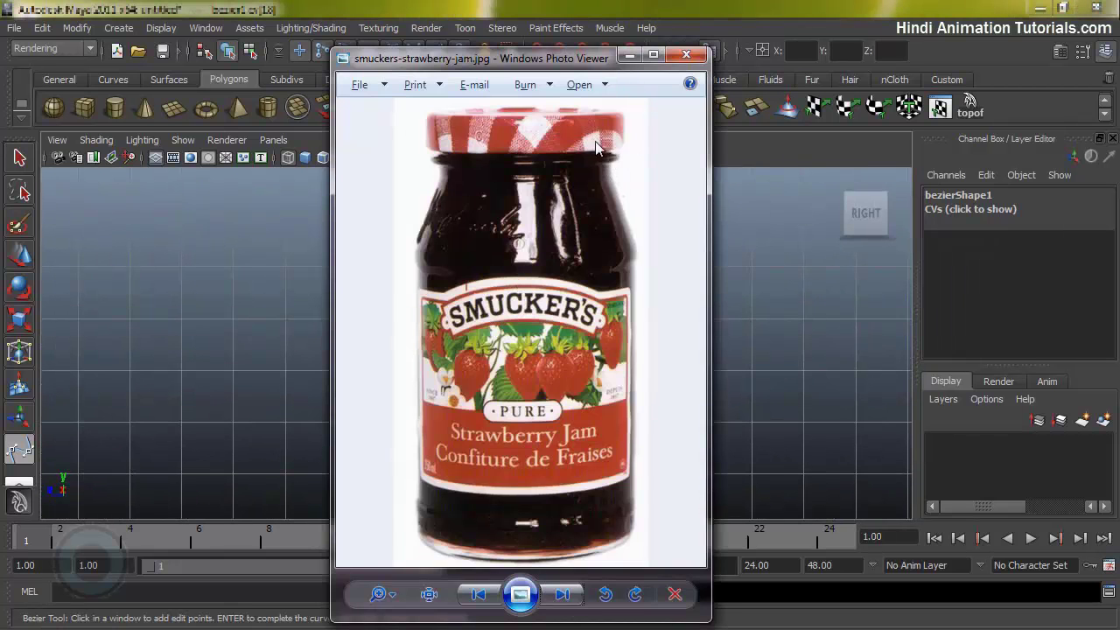
{"action": "key", "text": "alt+Tab"}
{"action": "left_click_drag", "start_coordinate": [610, 207], "coordinate": [641, 246]}
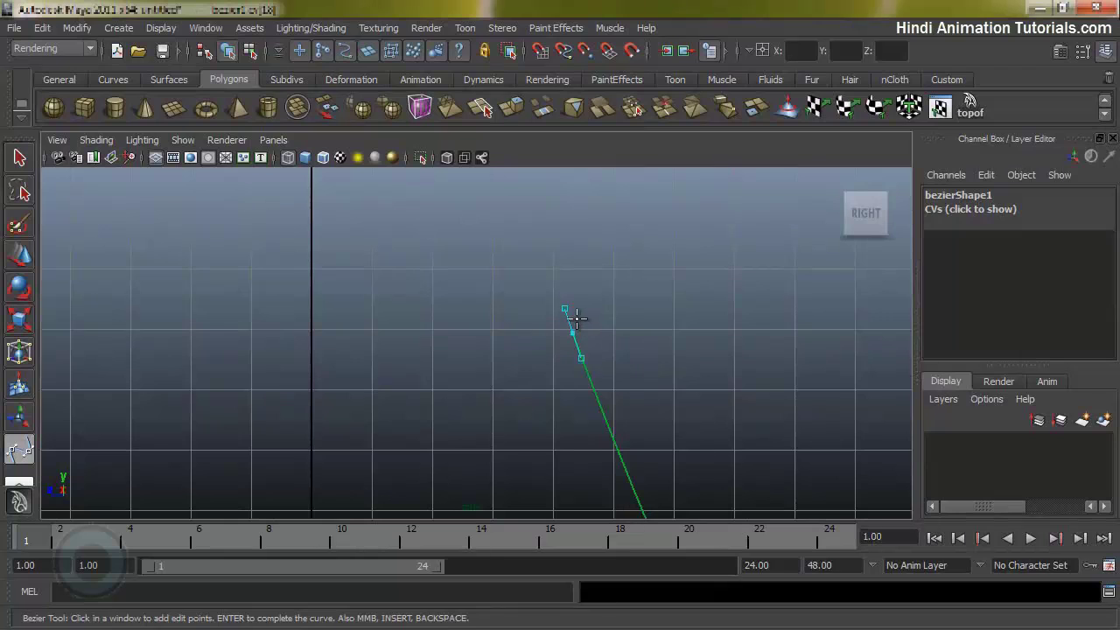
{"action": "left_click_drag", "start_coordinate": [577, 319], "coordinate": [613, 331]}
{"action": "key", "text": "alt+Tab"}
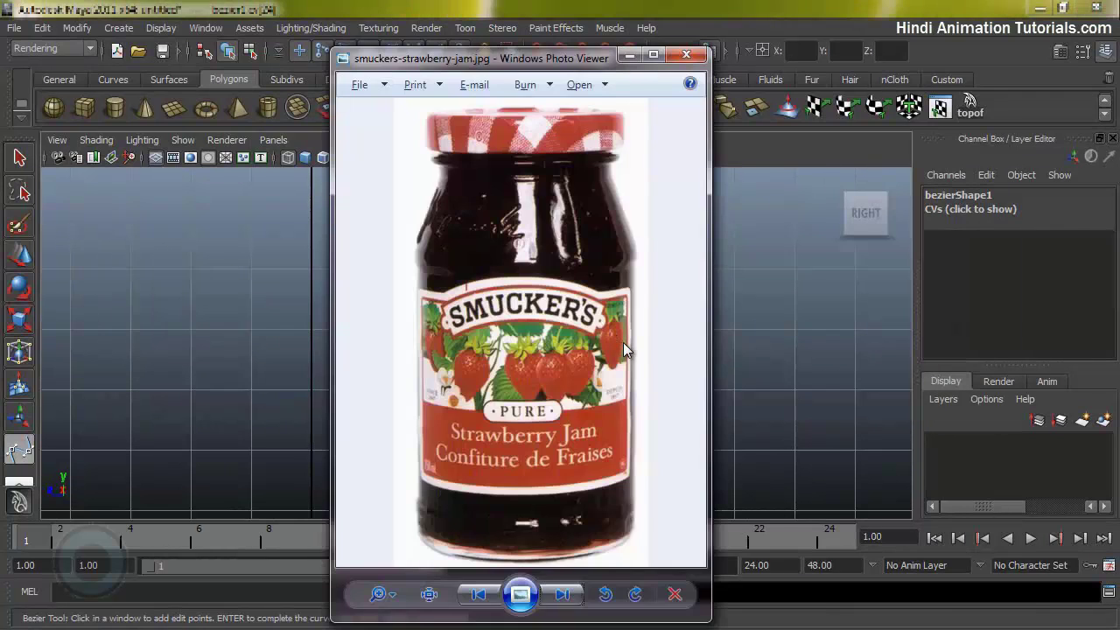
{"action": "key", "text": "alt+Tab"}
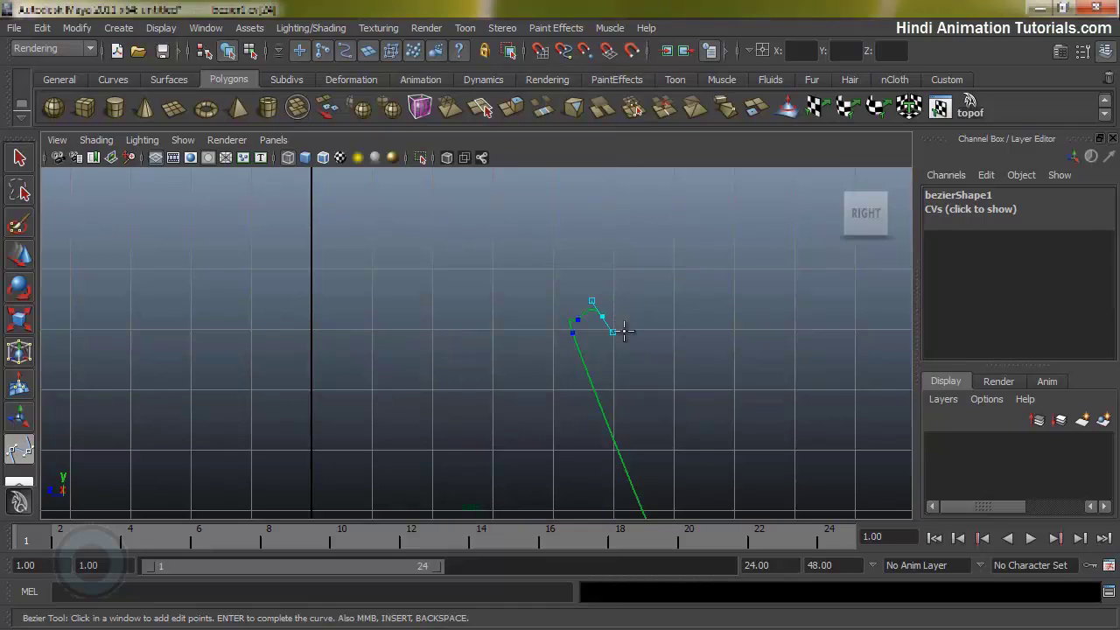
{"action": "key", "text": "ctrl+z"}
{"action": "left_click", "coordinate": [575, 307]}
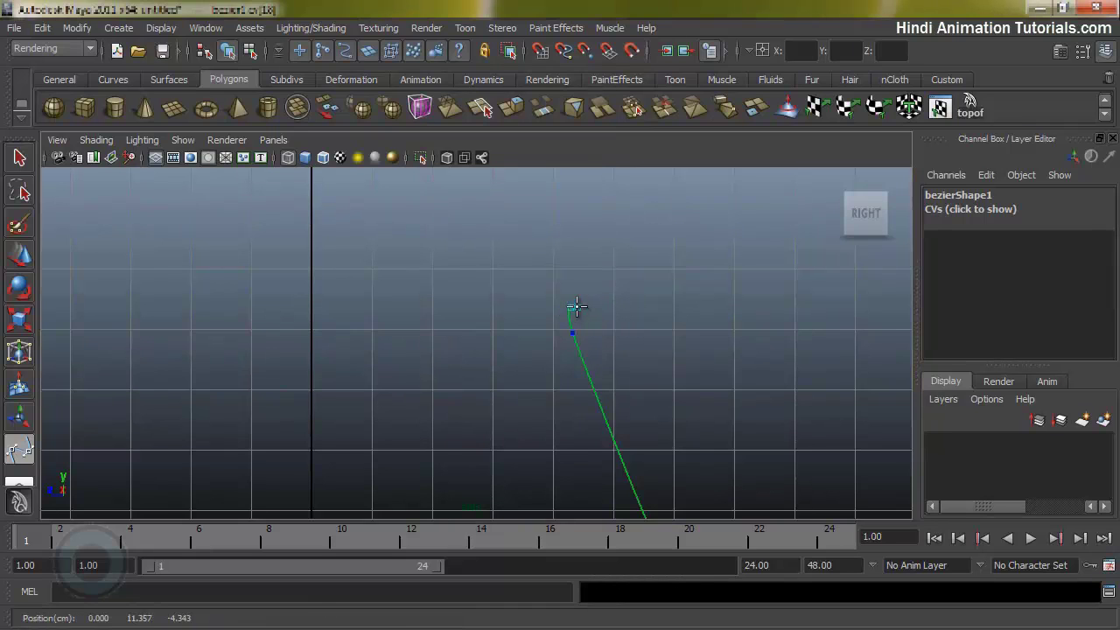
{"action": "key", "text": "ctrl+z"}
Curve the neck upward and draw a rounded ring that projects outward and returns inward, using the jar photo as a guide
{"action": "left_click", "coordinate": [577, 278]}
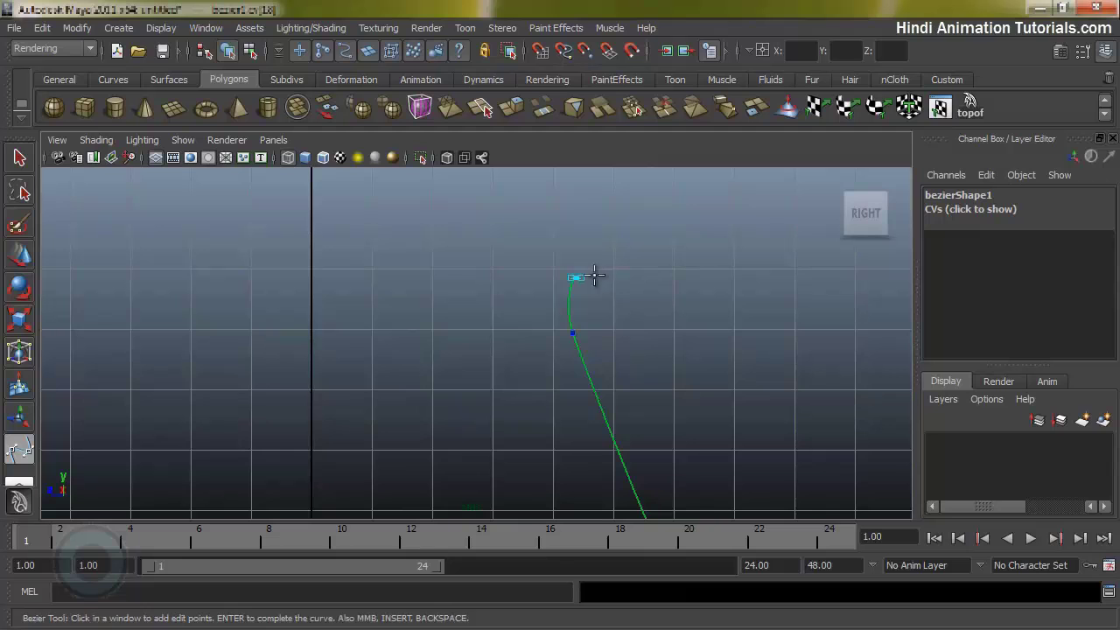
{"action": "key", "text": "alt+Tab"}
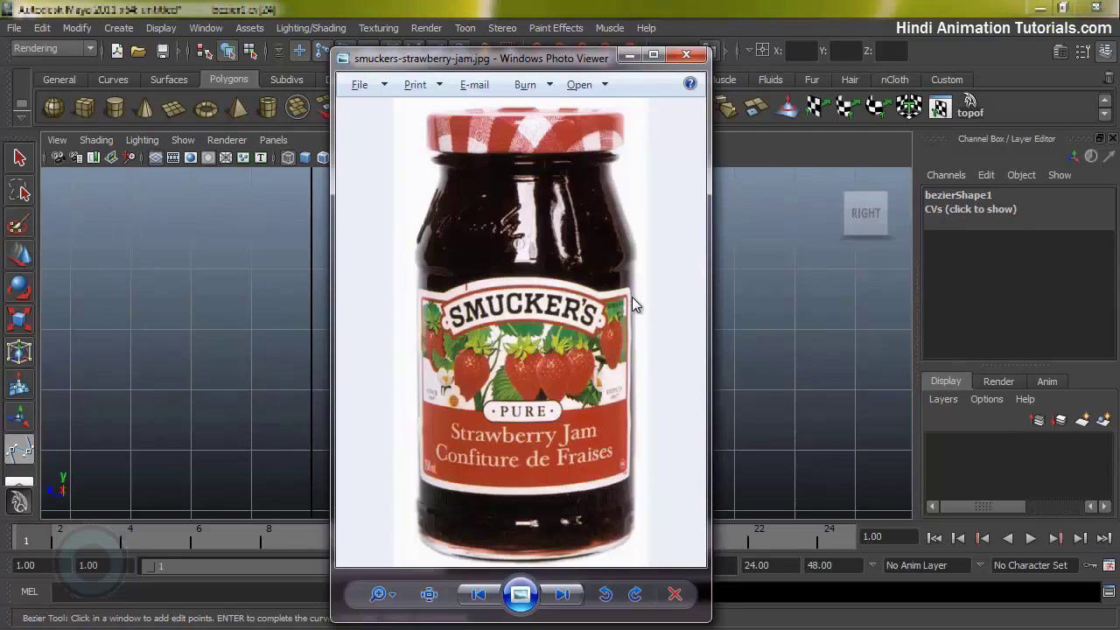
{"action": "key", "text": "alt+Tab"}
{"action": "left_click_drag", "start_coordinate": [620, 261], "coordinate": [616, 240]}
{"action": "left_click", "coordinate": [573, 247]}
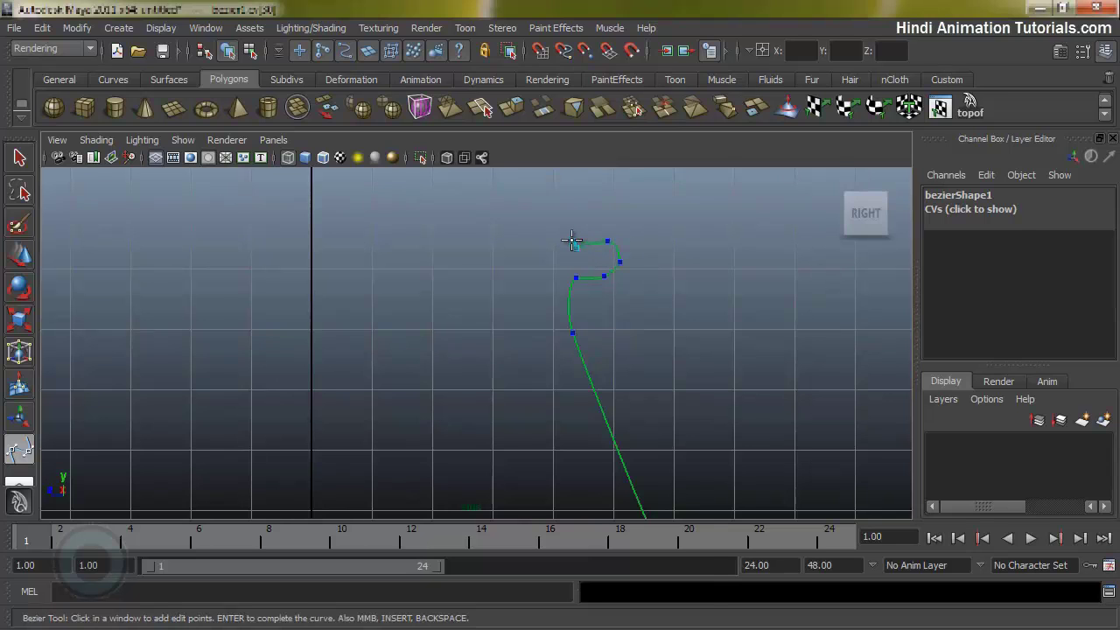
Draw the narrow groove above the neck ring and the small rounded lip that turns inward along the profile's top edge
{"action": "key", "text": "alt+Tab"}
{"action": "key", "text": "alt+Tab"}
{"action": "left_click_drag", "start_coordinate": [564, 227], "coordinate": [564, 220]}
{"action": "right_click_drag", "start_coordinate": [600, 235], "coordinate": [510, 284], "text": "alt"}
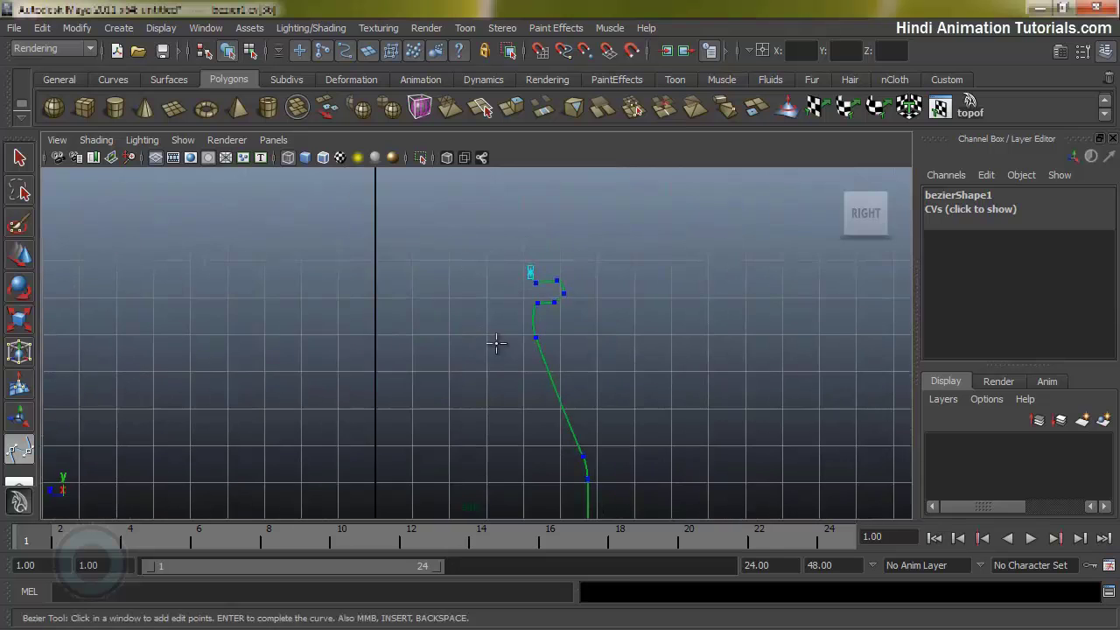
{"action": "middle_click_drag", "start_coordinate": [510, 308], "coordinate": [488, 80], "text": "alt"}
{"action": "right_click_drag", "start_coordinate": [622, 299], "coordinate": [300, 327], "text": "alt"}
{"action": "middle_click_drag", "start_coordinate": [502, 308], "coordinate": [520, 425], "text": "alt"}
{"action": "right_click_drag", "start_coordinate": [520, 425], "coordinate": [762, 382], "text": "alt"}
{"action": "middle_click_drag", "start_coordinate": [515, 342], "coordinate": [501, 516], "text": "alt"}
{"action": "right_click_drag", "start_coordinate": [523, 385], "coordinate": [750, 409], "text": "alt"}
{"action": "left_click", "coordinate": [592, 296]}
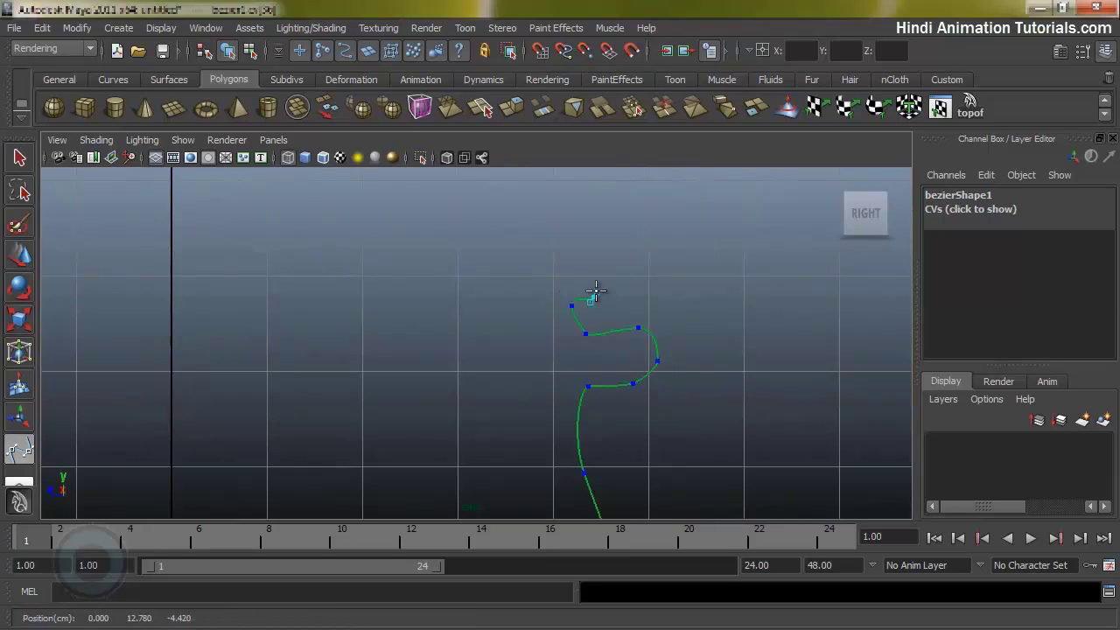
{"action": "left_click_drag", "start_coordinate": [600, 277], "coordinate": [540, 268]}
Extend the top edge to the vertical centre axis, ending on a grid-snapped point at 0, 13, 0 instead of an unsnapped one
{"action": "right_click_drag", "start_coordinate": [600, 284], "coordinate": [408, 391], "text": "alt"}
{"action": "middle_click_drag", "start_coordinate": [438, 373], "coordinate": [455, 347], "text": "alt"}
{"action": "right_click_drag", "start_coordinate": [468, 349], "coordinate": [675, 376], "text": "alt"}
{"action": "right_click_drag", "start_coordinate": [495, 300], "coordinate": [465, 289], "text": "alt"}
{"action": "middle_click_drag", "start_coordinate": [513, 336], "coordinate": [524, 371], "text": "alt"}
{"action": "right_click_drag", "start_coordinate": [543, 373], "coordinate": [779, 391], "text": "alt"}
{"action": "middle_click_drag", "start_coordinate": [517, 354], "coordinate": [565, 363], "text": "alt"}
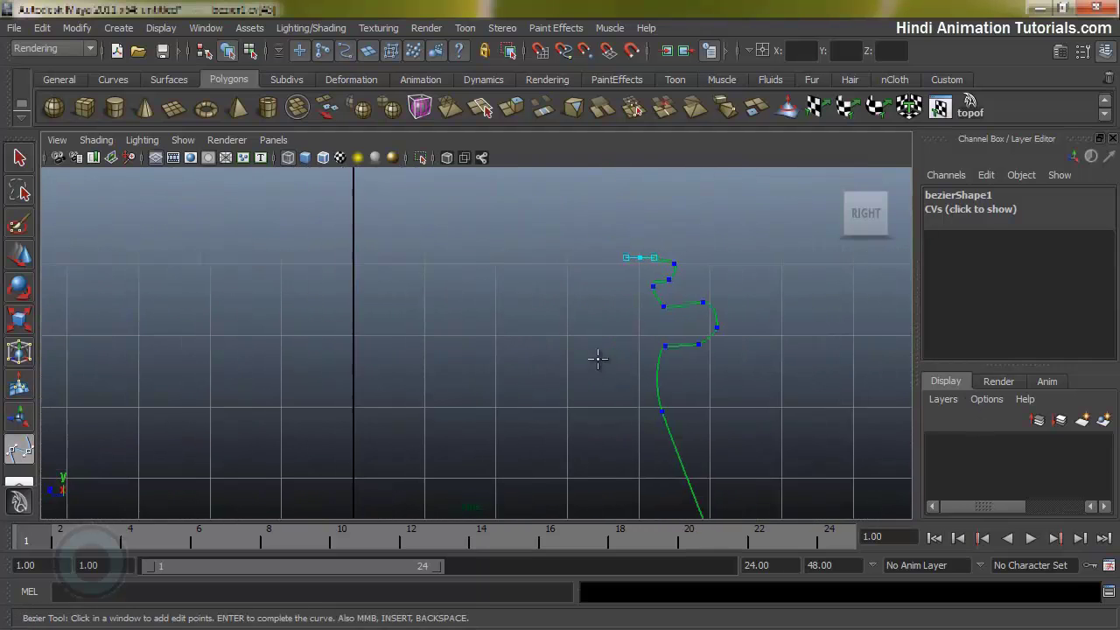
{"action": "left_click", "coordinate": [355, 257]}
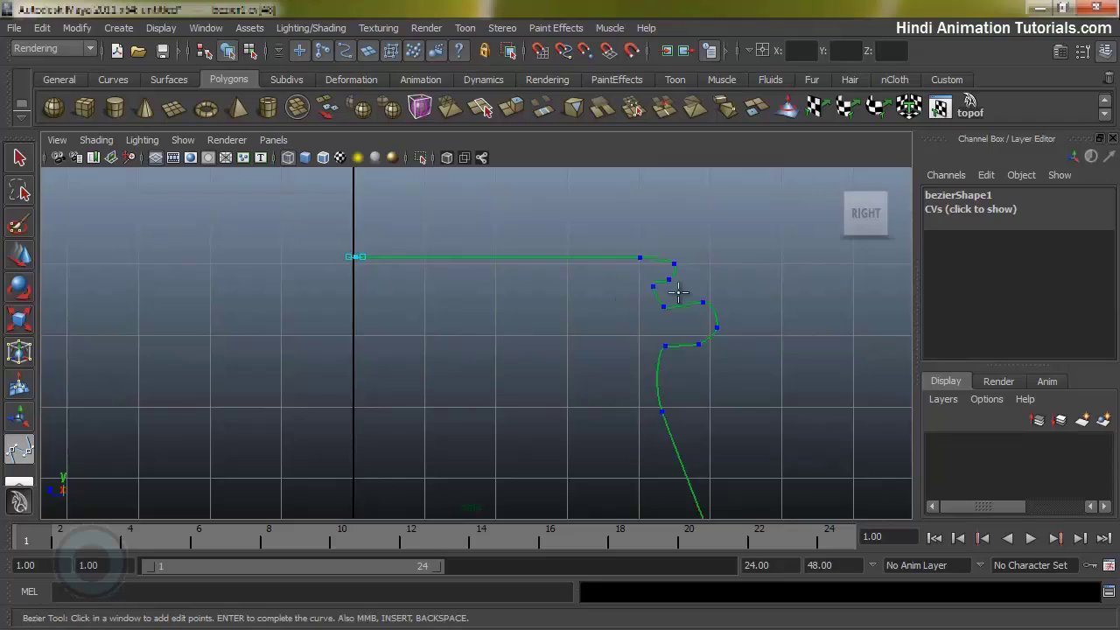
{"action": "key", "text": "ctrl+z"}
{"action": "key", "text": "x"}
{"action": "left_click", "coordinate": [353, 263]}
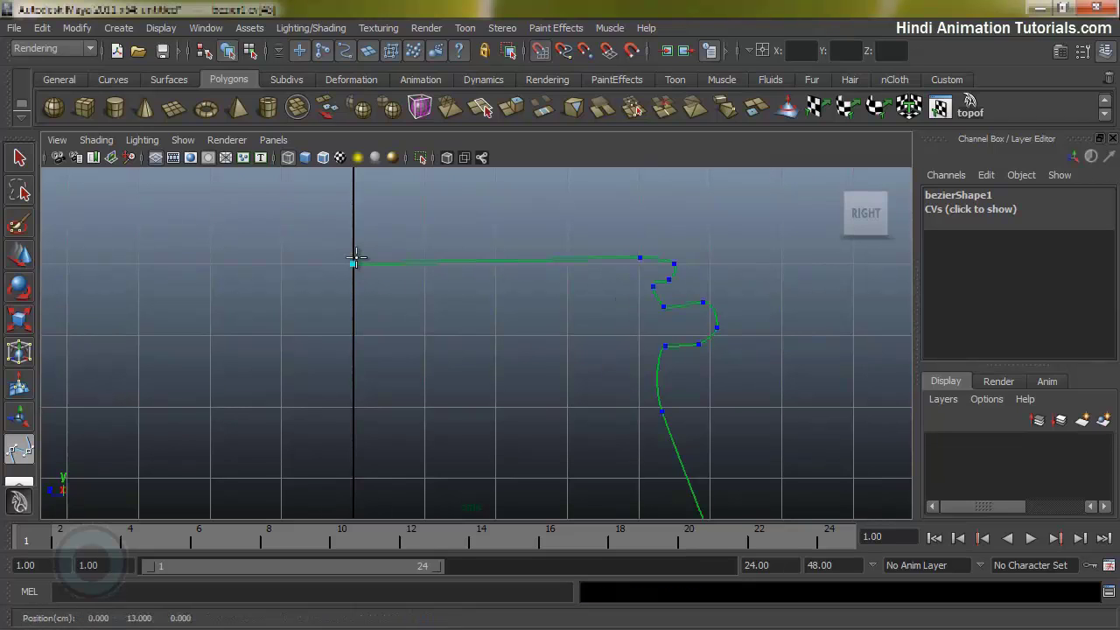
Complete the Bezier curve and inspect the whole jar profile from base to lip
{"action": "right_click_drag", "start_coordinate": [706, 323], "coordinate": [455, 359], "text": "alt"}
{"action": "middle_click_drag", "start_coordinate": [593, 408], "coordinate": [568, 193], "text": "alt"}
{"action": "right_click_drag", "start_coordinate": [719, 319], "coordinate": [447, 298], "text": "alt"}
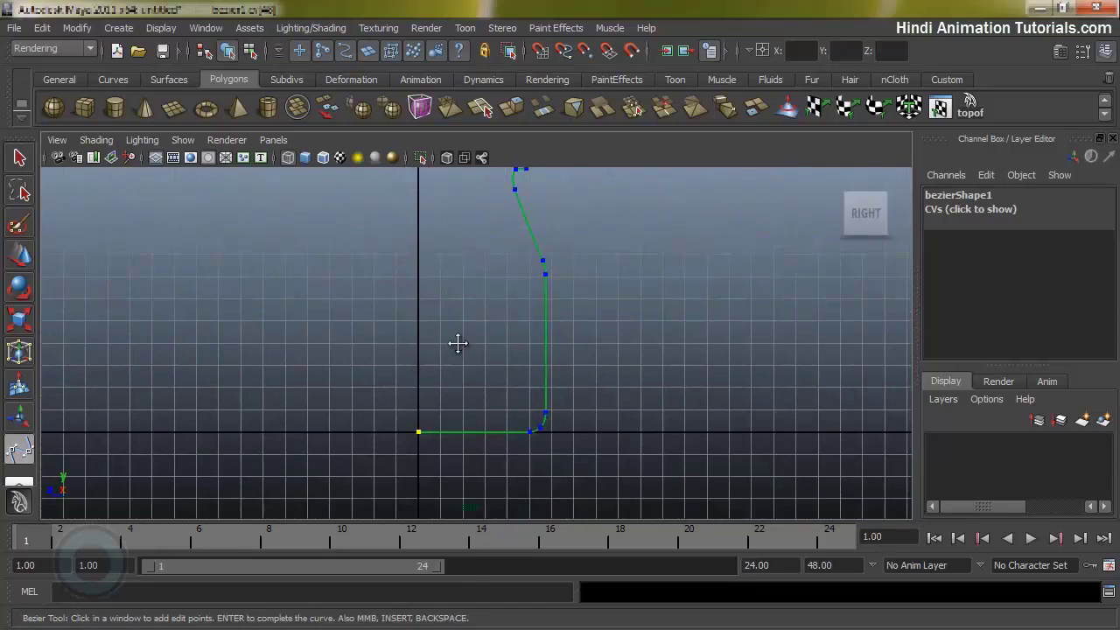
{"action": "middle_click_drag", "start_coordinate": [457, 343], "coordinate": [487, 411], "text": "alt"}
{"action": "key", "text": "Return"}
{"action": "right_click_drag", "start_coordinate": [424, 328], "coordinate": [560, 293], "text": "alt"}
{"action": "middle_click_drag", "start_coordinate": [606, 306], "coordinate": [616, 368], "text": "alt"}
{"action": "right_click_drag", "start_coordinate": [618, 382], "coordinate": [630, 388], "text": "alt"}
{"action": "middle_click_drag", "start_coordinate": [606, 363], "coordinate": [599, 346], "text": "alt"}
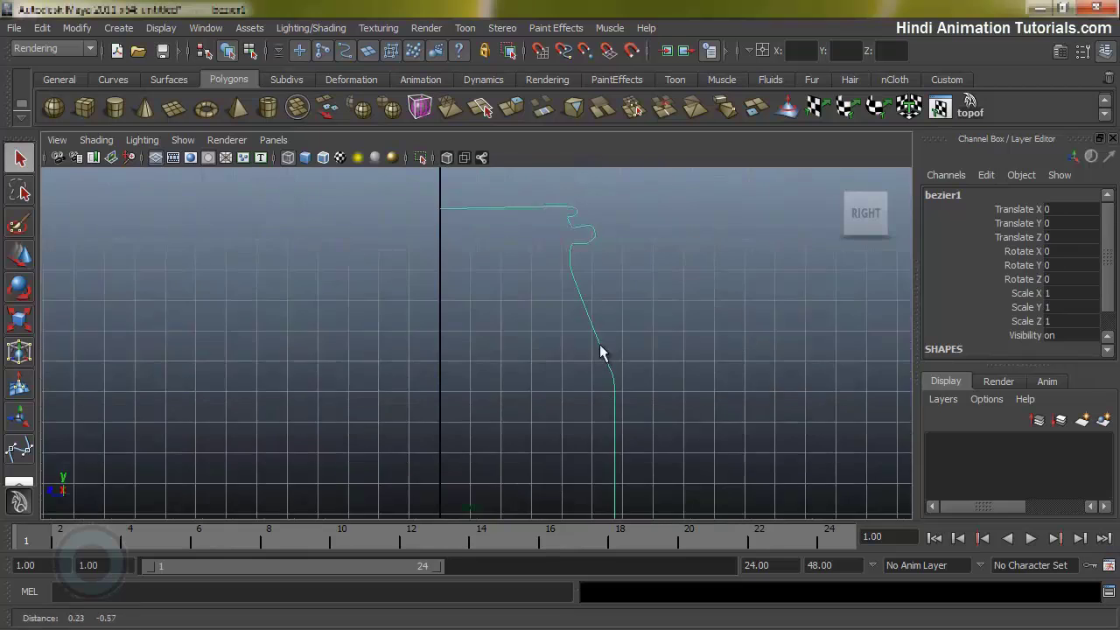
Display the profile curve's control vertices and move the lip's inner anchor level with the top edge's endpoint on the axis
{"action": "right_click_drag", "start_coordinate": [517, 302], "coordinate": [598, 254], "text": "alt"}
{"action": "middle_click_drag", "start_coordinate": [522, 305], "coordinate": [472, 420], "text": "alt"}
{"action": "right_click_drag", "start_coordinate": [347, 315], "coordinate": [477, 271], "text": "alt"}
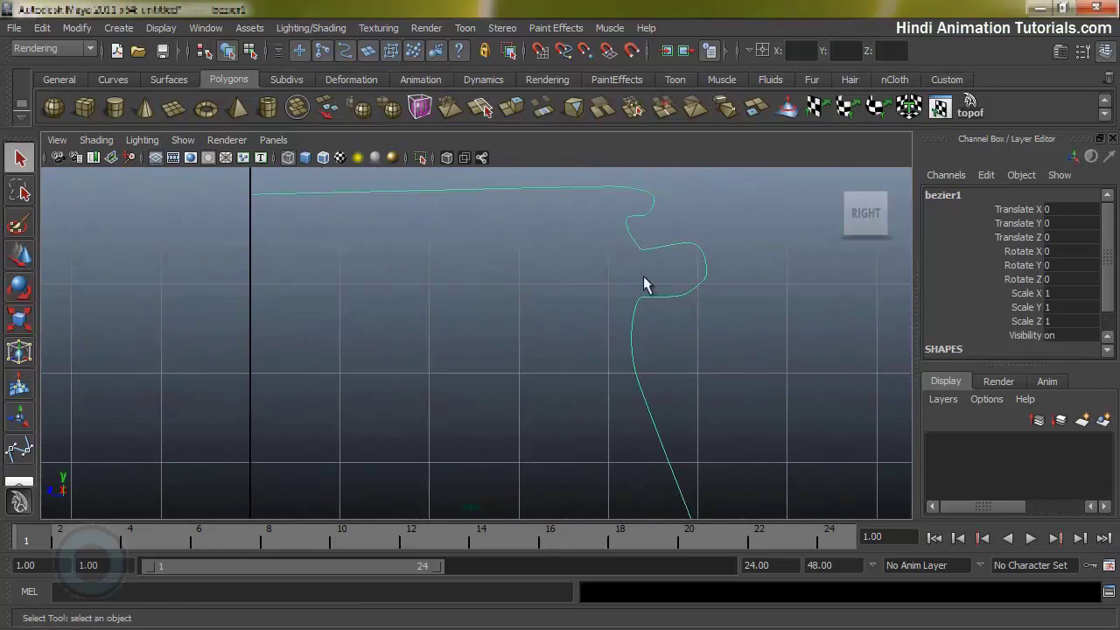
{"action": "middle_click_drag", "start_coordinate": [643, 275], "coordinate": [641, 359], "text": "alt"}
{"action": "right_click", "coordinate": [649, 361]}
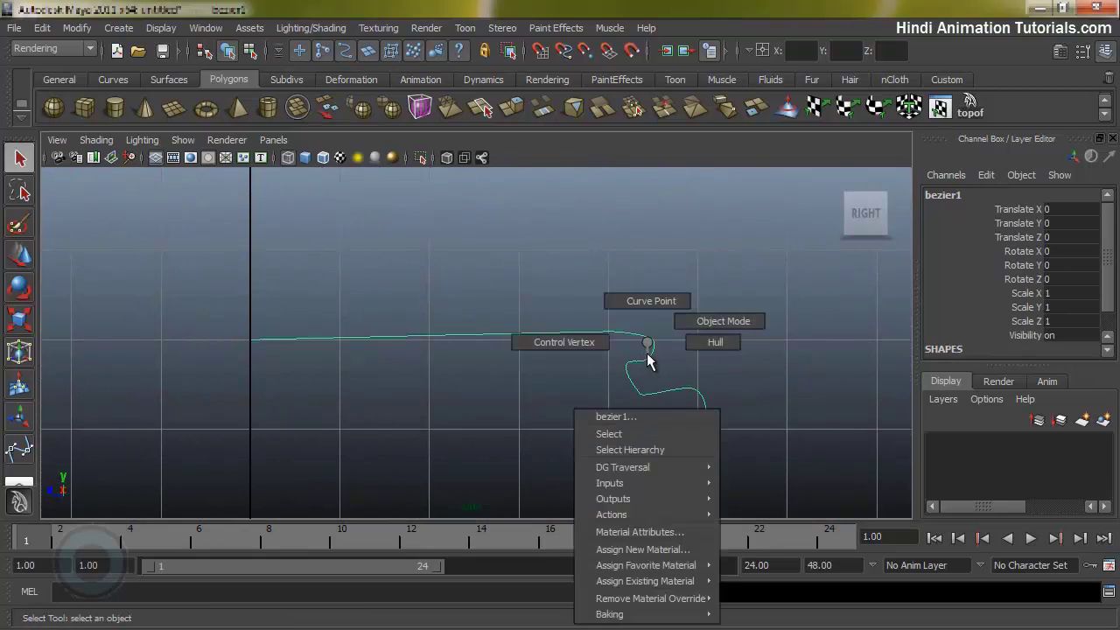
{"action": "right_click_drag", "start_coordinate": [649, 362], "coordinate": [621, 335]}
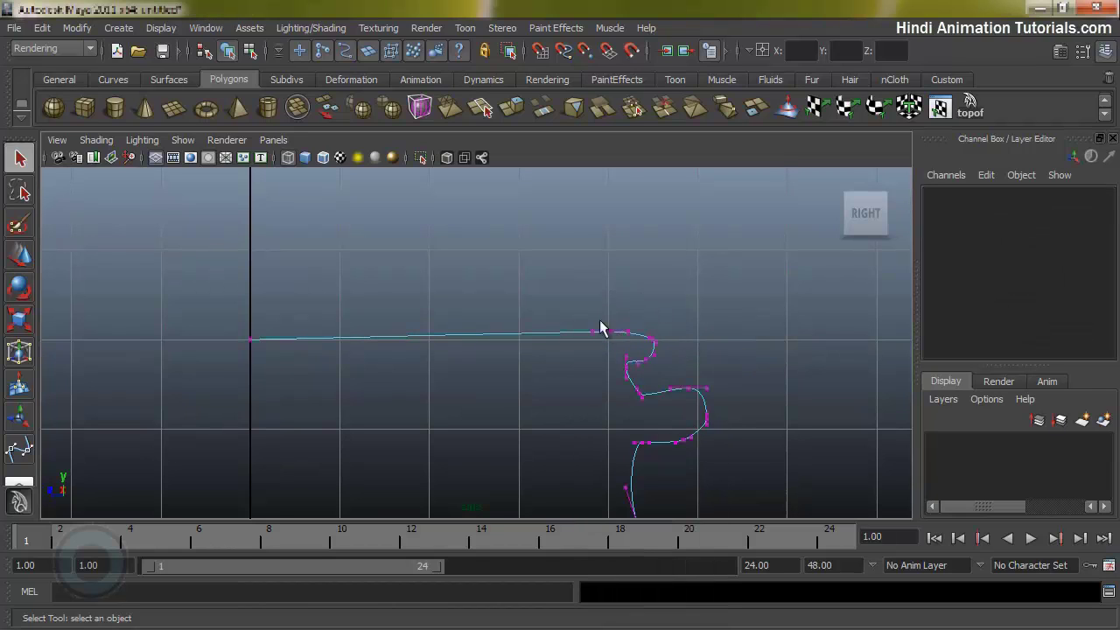
{"action": "left_click_drag", "start_coordinate": [640, 354], "coordinate": [608, 339]}
{"action": "key", "text": "w"}
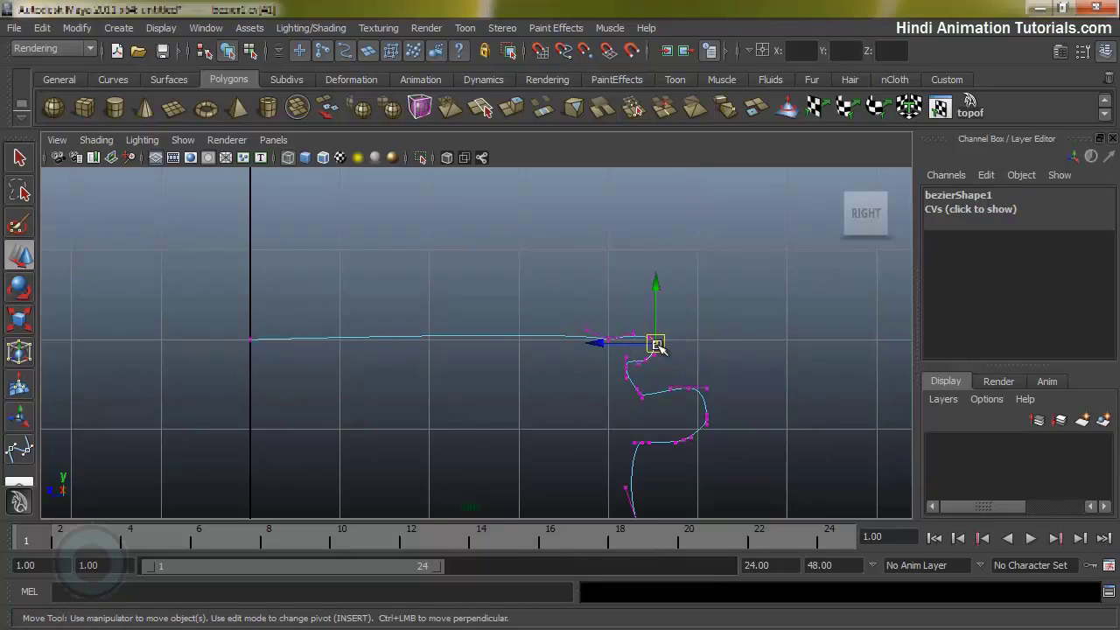
Try to snap the lip's outer anchor to the grid at 0, 13, -5 and undo the move
{"action": "key", "text": "q"}
{"action": "key", "text": "w"}
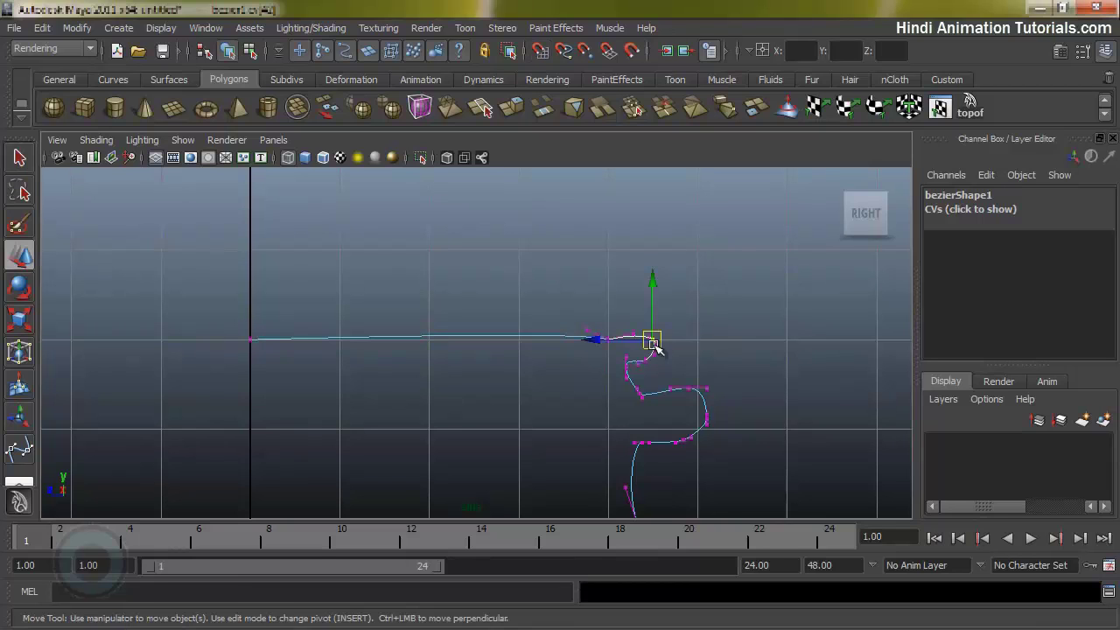
{"action": "left_click_drag", "start_coordinate": [653, 342], "coordinate": [661, 346]}
{"action": "key", "text": "ctrl+z"}
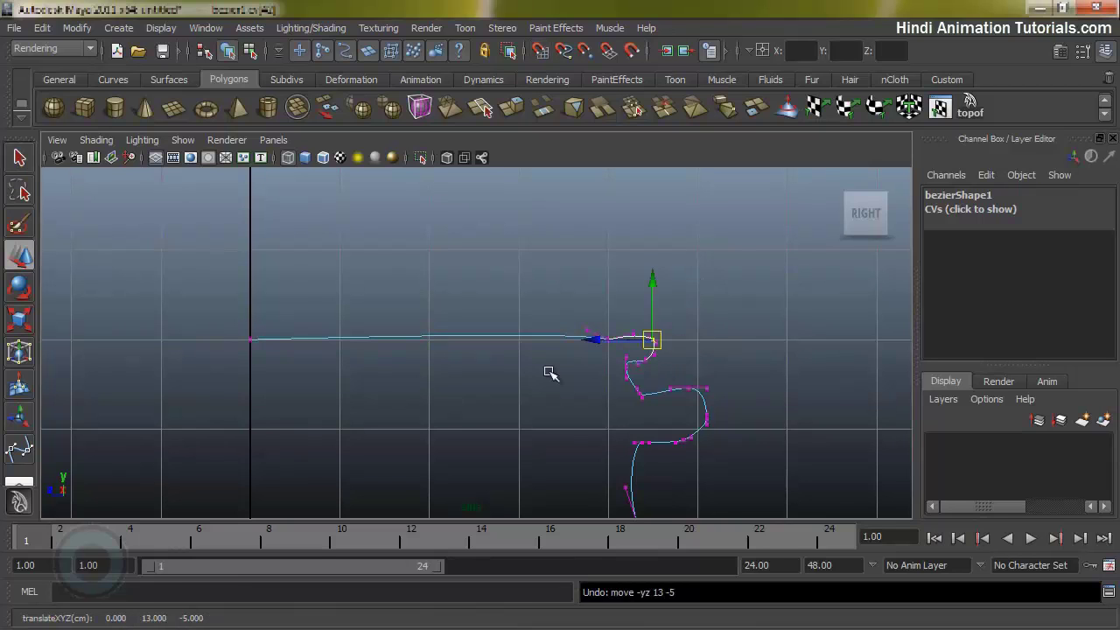
Straighten the top edge by grid-snapping the inner lip anchor's axis-side handle onto the anchor at 0, 13, -4
{"action": "right_click_drag", "start_coordinate": [551, 373], "coordinate": [727, 435], "text": "alt"}
{"action": "middle_click_drag", "start_coordinate": [517, 381], "coordinate": [296, 324], "text": "alt"}
{"action": "right_click_drag", "start_coordinate": [490, 337], "coordinate": [580, 352], "text": "alt"}
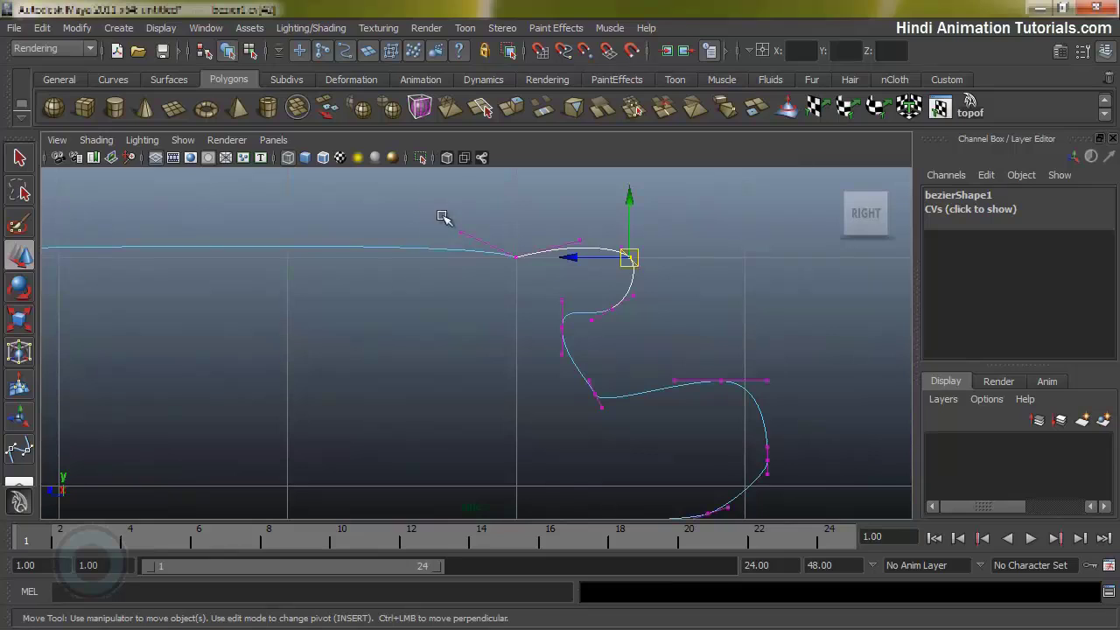
{"action": "left_click_drag", "start_coordinate": [442, 216], "coordinate": [515, 265]}
{"action": "key", "text": "x"}
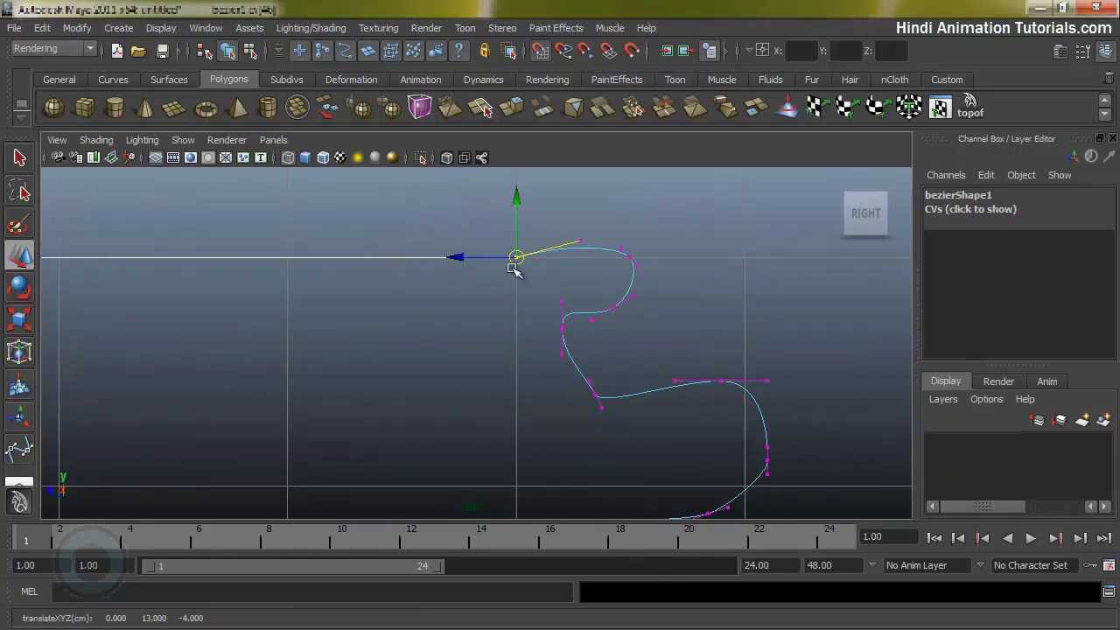
Flatten the lip's top by levelling the inner anchor's outward handle at height 13 and snapping the outer anchor's handle to 0, 13, -4
{"action": "left_click", "coordinate": [575, 238]}
{"action": "left_click_drag", "start_coordinate": [579, 198], "coordinate": [525, 304]}
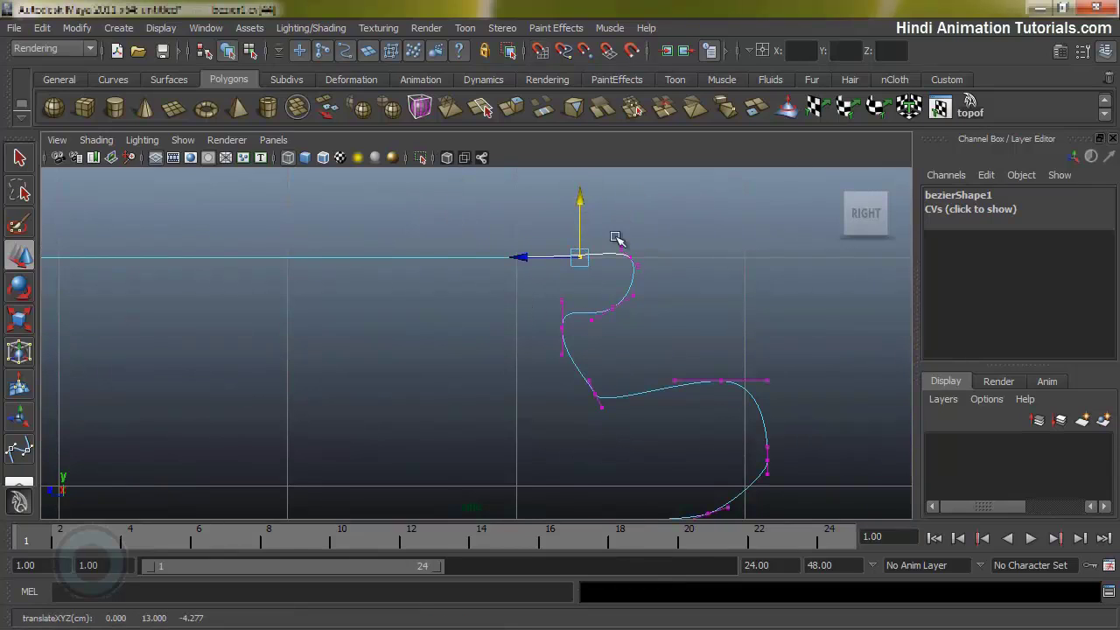
{"action": "left_click", "coordinate": [631, 262]}
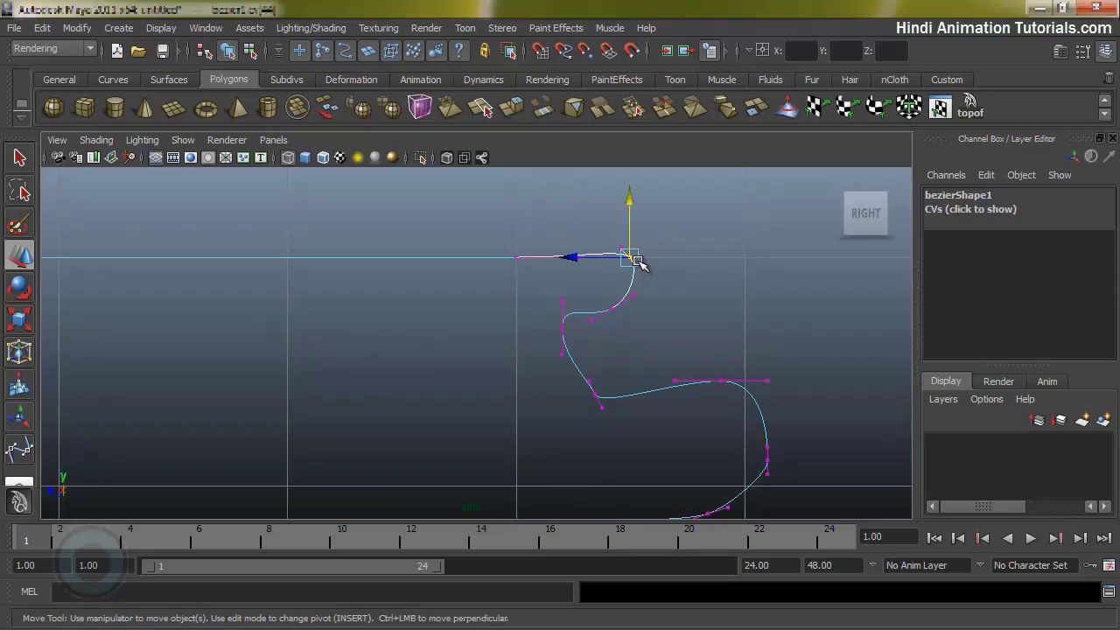
{"action": "left_click", "coordinate": [619, 252]}
{"action": "key", "text": "x"}
{"action": "left_click_drag", "start_coordinate": [622, 254], "coordinate": [611, 263]}
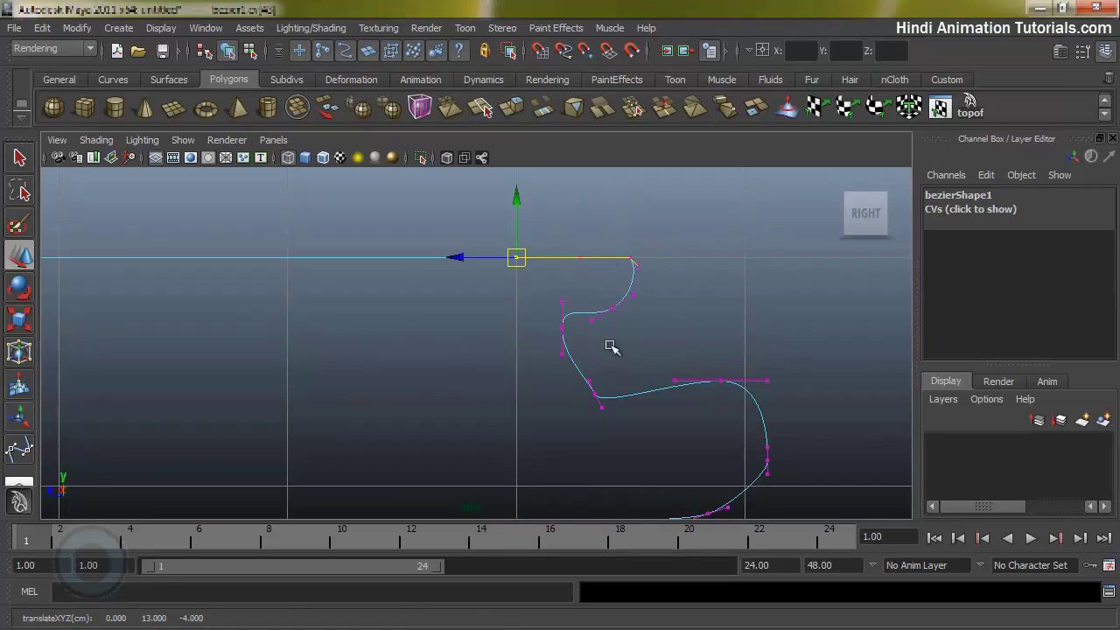
{"action": "right_click_drag", "start_coordinate": [531, 341], "coordinate": [356, 366], "text": "alt"}
{"action": "left_click", "coordinate": [444, 379]}
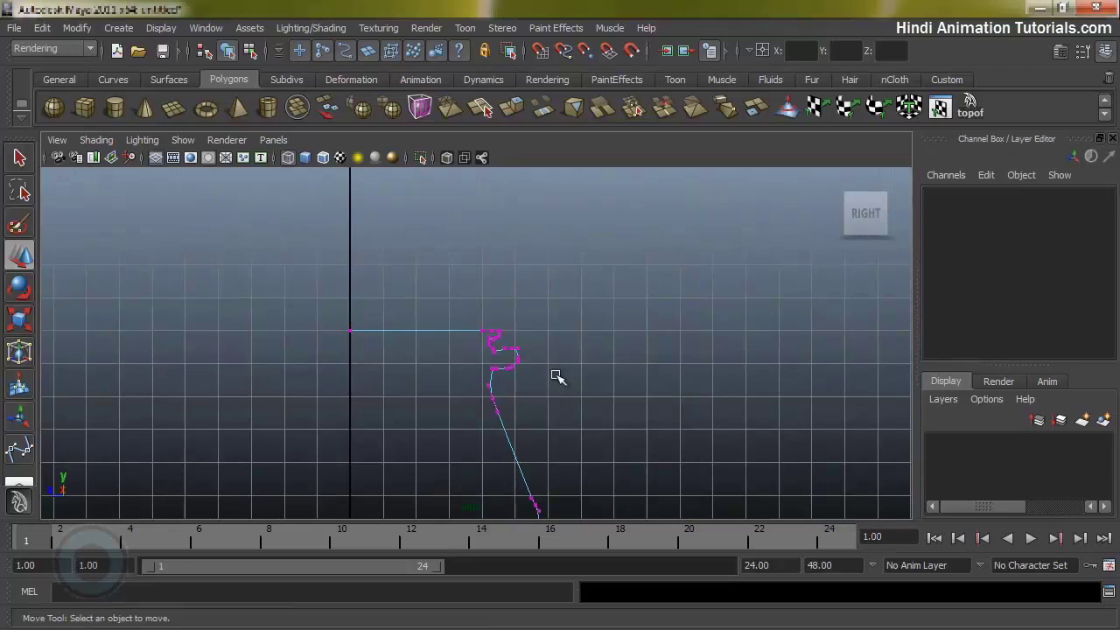
Round the neck ring's outer edge by raising its outermost anchor and moving the upper handle to about 0, 12.35, -5.12
{"action": "middle_click_drag", "start_coordinate": [555, 374], "coordinate": [542, 291], "text": "alt"}
{"action": "right_click_drag", "start_coordinate": [704, 285], "coordinate": [998, 363], "text": "alt"}
{"action": "middle_click_drag", "start_coordinate": [535, 424], "coordinate": [526, 605], "text": "alt"}
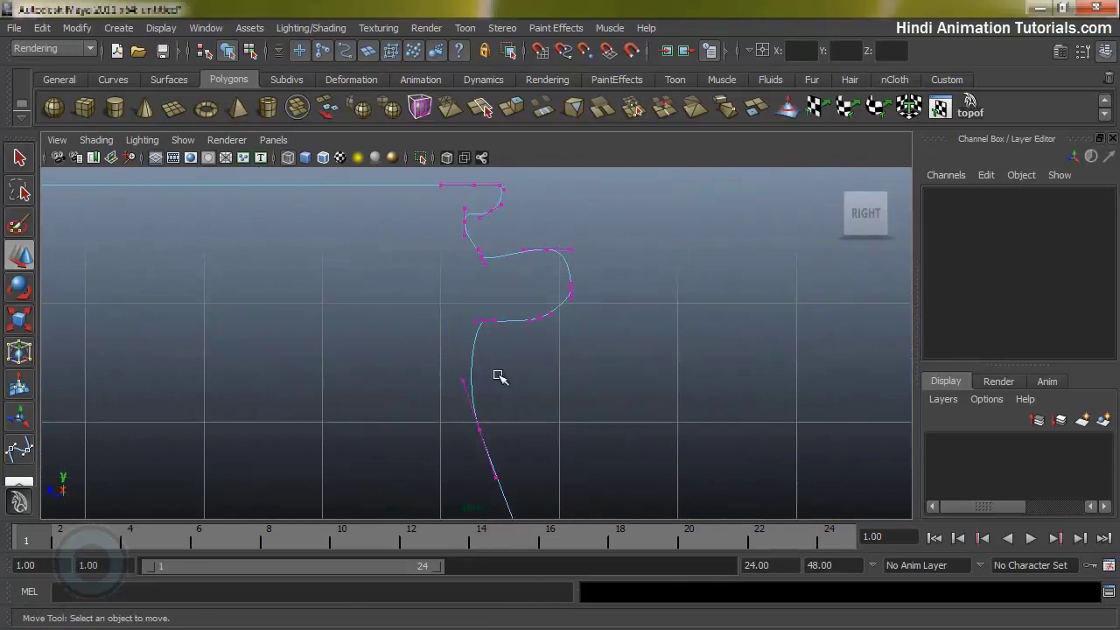
{"action": "right_click_drag", "start_coordinate": [605, 365], "coordinate": [654, 366], "text": "alt"}
{"action": "left_click", "coordinate": [584, 289]}
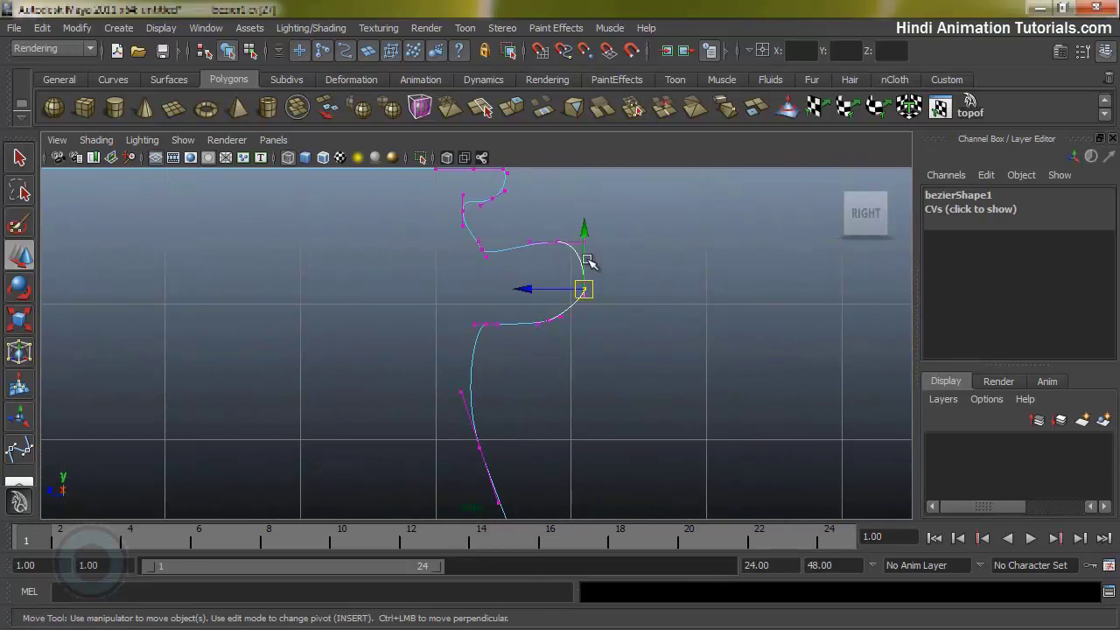
{"action": "left_click_drag", "start_coordinate": [583, 287], "coordinate": [587, 274]}
{"action": "left_click_drag", "start_coordinate": [623, 331], "coordinate": [583, 279]}
{"action": "left_click_drag", "start_coordinate": [588, 216], "coordinate": [571, 275]}
{"action": "left_click_drag", "start_coordinate": [584, 213], "coordinate": [587, 198]}
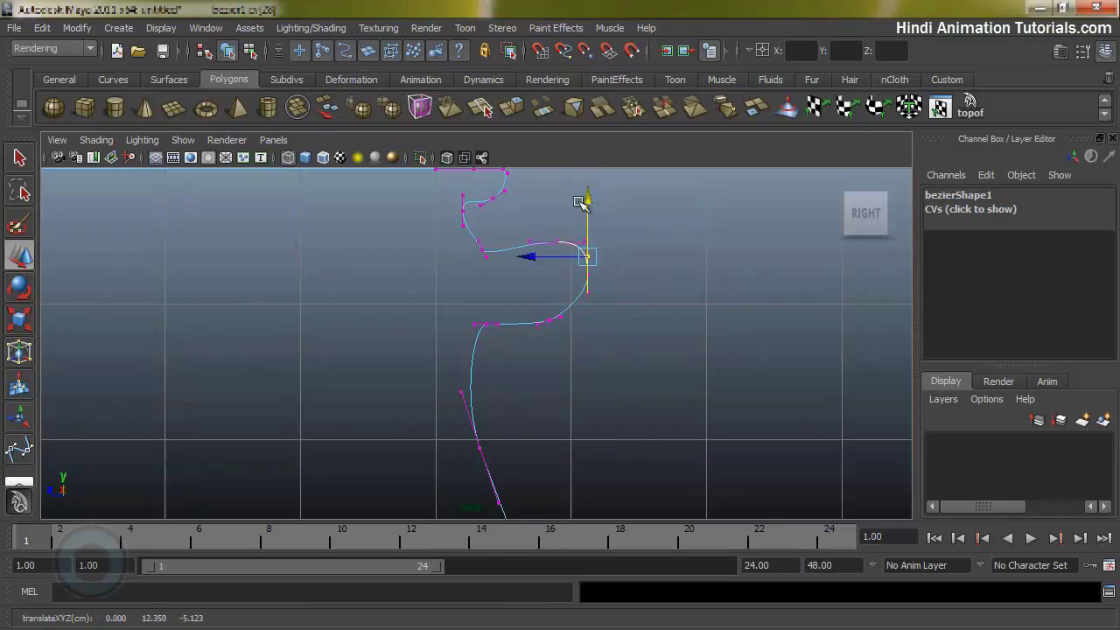
Try to lower the anchor between the groove and neck ring to the height of the ring's outermost anchor
{"action": "left_click", "coordinate": [485, 248]}
{"action": "left_click_drag", "start_coordinate": [476, 241], "coordinate": [488, 260]}
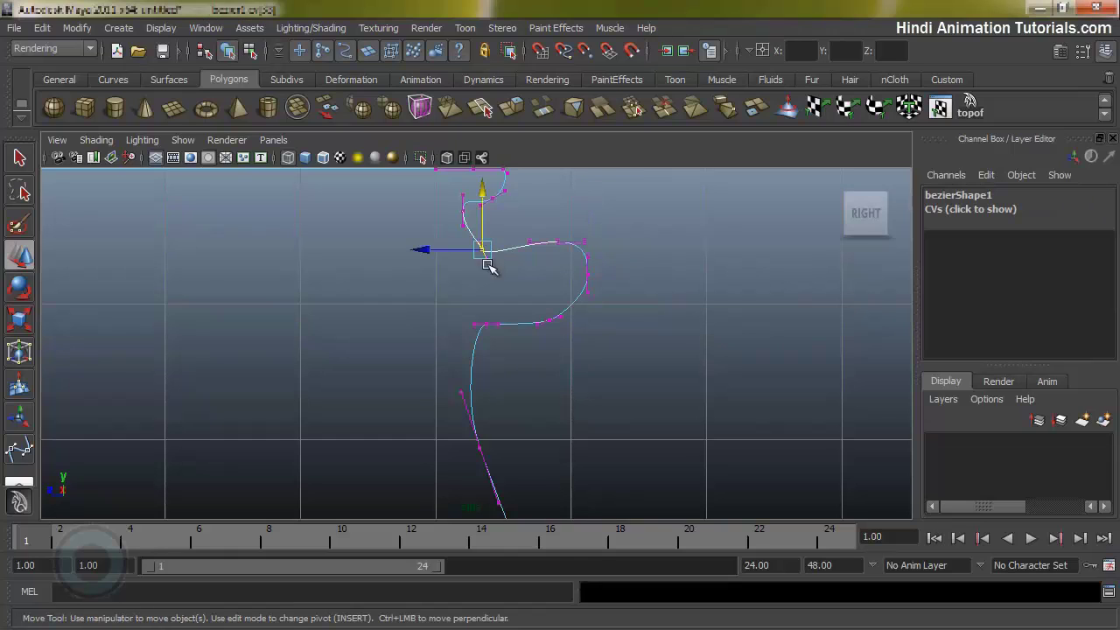
{"action": "left_click_drag", "start_coordinate": [487, 195], "coordinate": [588, 280]}
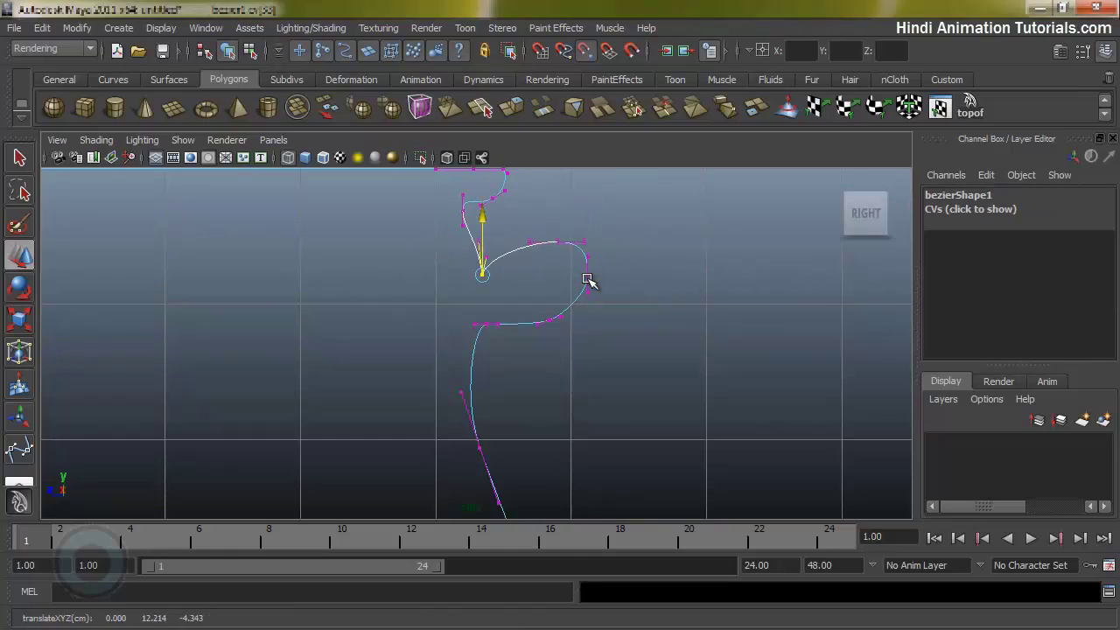
{"action": "key", "text": "ctrl+z"}
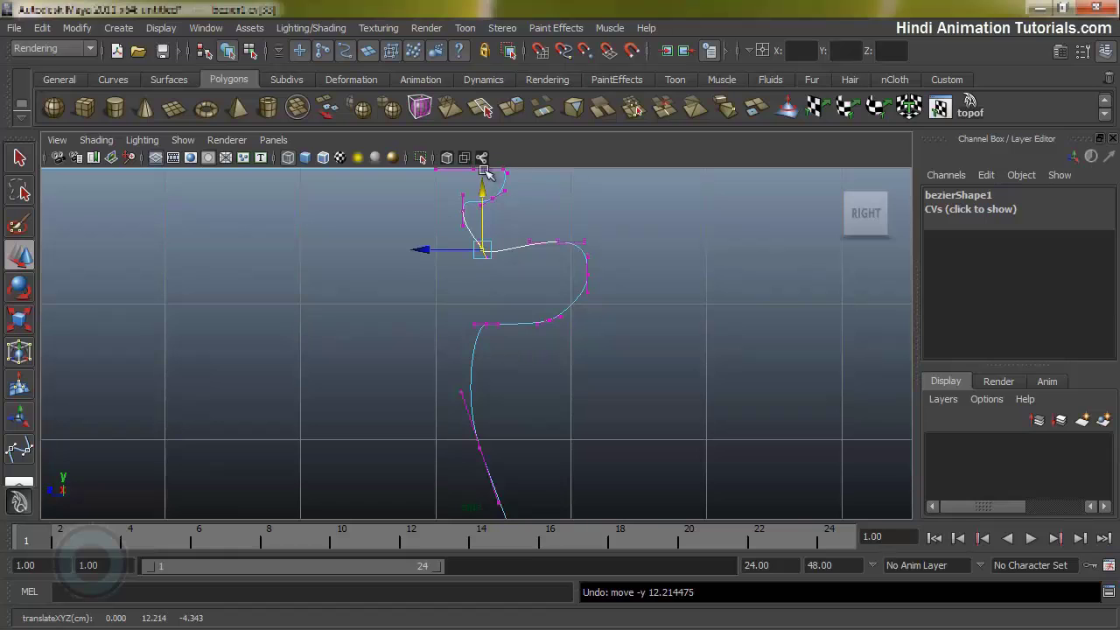
{"action": "left_click_drag", "start_coordinate": [487, 172], "coordinate": [487, 185]}
Compare the profile with the strawberry jam jar photo and shift the neck, ring and lip points together outward from the centre axis
{"action": "right_click_drag", "start_coordinate": [635, 376], "coordinate": [336, 405], "text": "alt"}
{"action": "middle_click_drag", "start_coordinate": [488, 451], "coordinate": [471, 194], "text": "alt"}
{"action": "key", "text": "alt+Tab"}
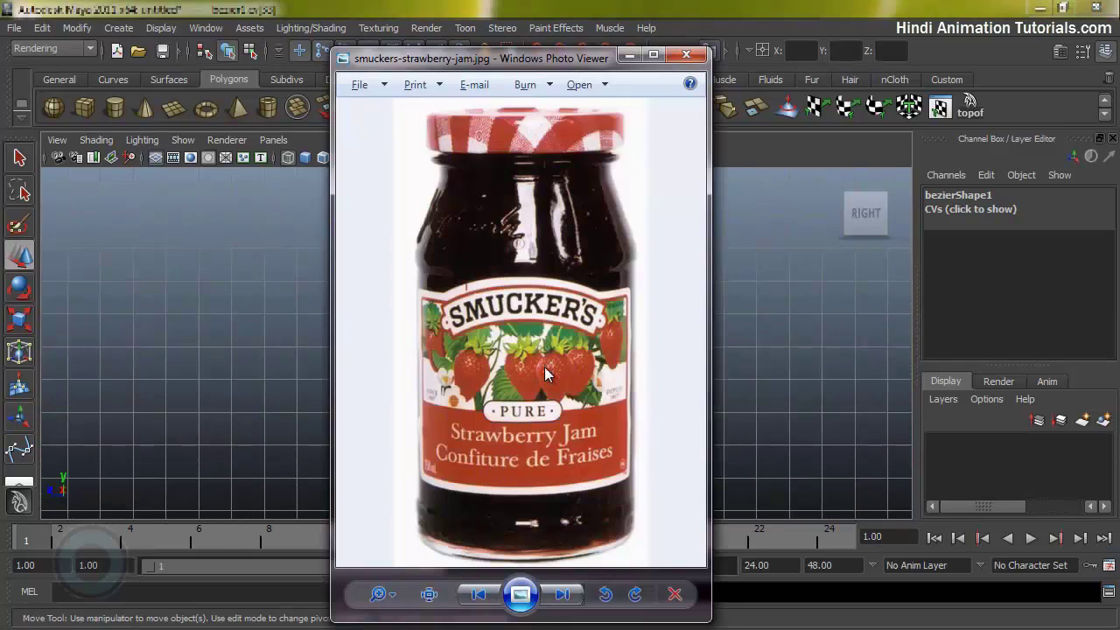
{"action": "key", "text": "alt+Tab"}
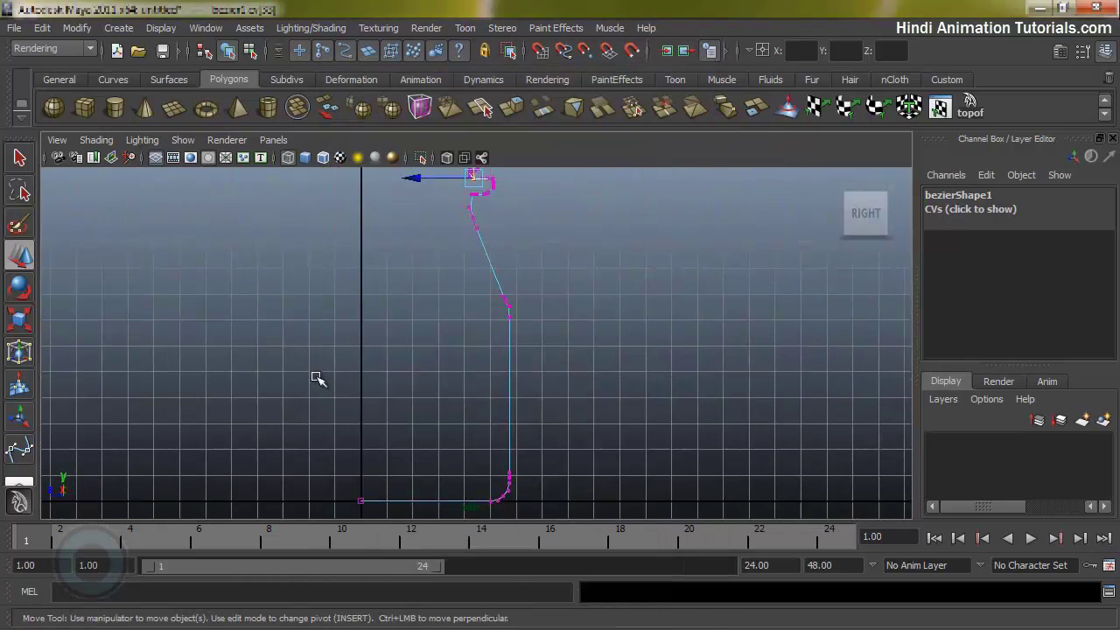
{"action": "key", "text": "alt+Tab"}
{"action": "key", "text": "alt+Tab"}
{"action": "middle_click_drag", "start_coordinate": [443, 257], "coordinate": [724, 431], "text": "alt"}
{"action": "left_click_drag", "start_coordinate": [528, 295], "coordinate": [609, 413]}
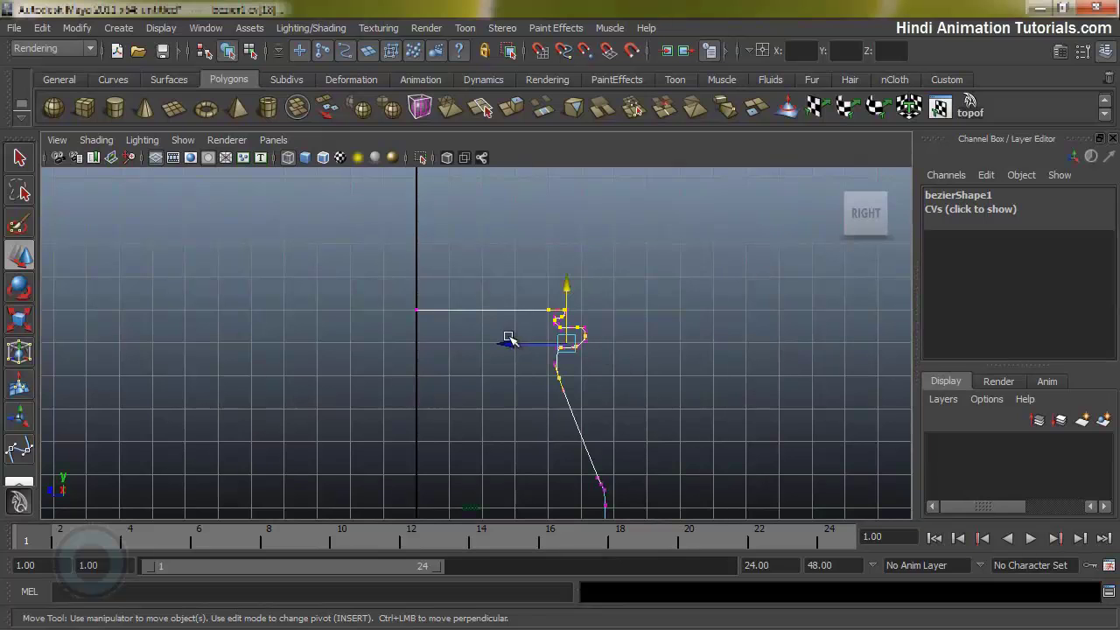
{"action": "left_click_drag", "start_coordinate": [510, 342], "coordinate": [523, 346]}
{"action": "middle_click_drag", "start_coordinate": [561, 367], "coordinate": [583, 225], "text": "alt"}
{"action": "middle_click_drag", "start_coordinate": [662, 347], "coordinate": [668, 345], "text": "alt"}
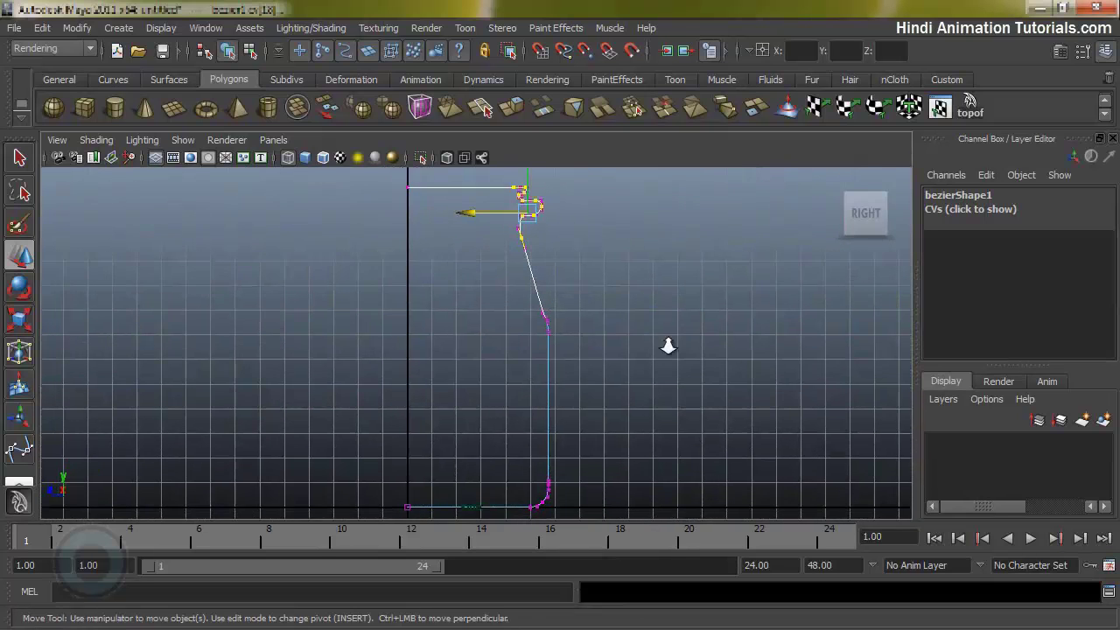
Inspect the adjusted neck and shoulder, leave component editing and reselect the whole profile curve as an object
{"action": "right_click_drag", "start_coordinate": [667, 345], "coordinate": [786, 361], "text": "alt"}
{"action": "right_click_drag", "start_coordinate": [455, 283], "coordinate": [633, 266], "text": "alt"}
{"action": "left_click", "coordinate": [563, 288]}
{"action": "right_click_drag", "start_coordinate": [648, 336], "coordinate": [493, 419], "text": "alt"}
{"action": "middle_click_drag", "start_coordinate": [492, 419], "coordinate": [534, 382], "text": "alt"}
{"action": "right_click_drag", "start_coordinate": [575, 339], "coordinate": [553, 352], "text": "alt"}
{"action": "left_click_drag", "start_coordinate": [561, 346], "coordinate": [613, 390]}
{"action": "middle_click_drag", "start_coordinate": [618, 322], "coordinate": [614, 402], "text": "alt"}
{"action": "right_click_drag", "start_coordinate": [615, 404], "coordinate": [525, 325], "text": "alt"}
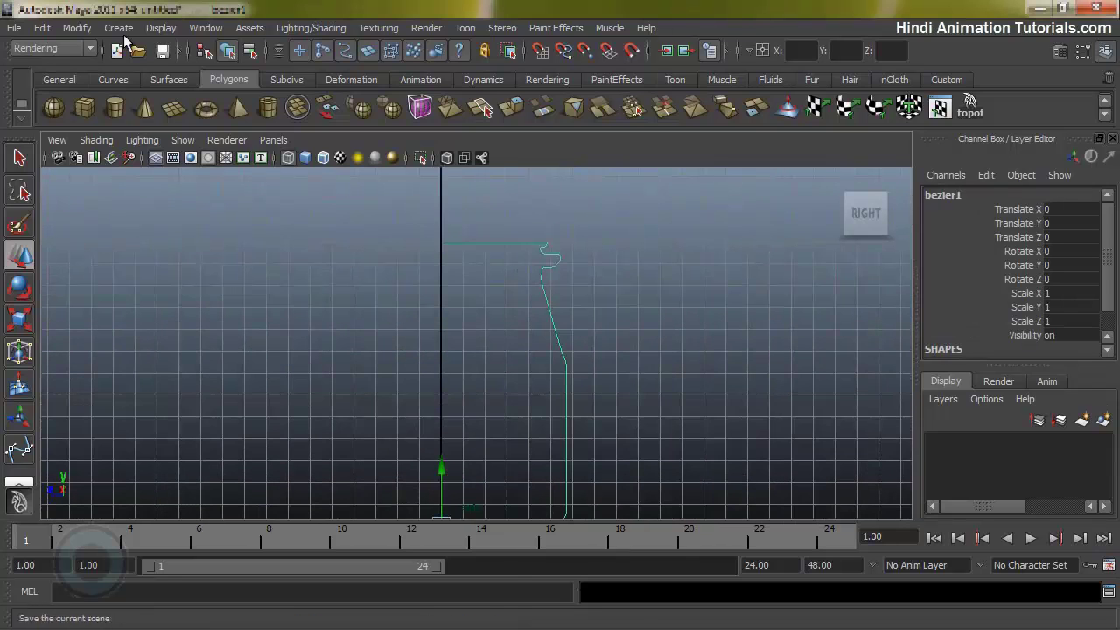
Switch to the Surfaces menu set and revolve the profile curve into a jar surface
{"action": "left_click", "coordinate": [61, 49]}
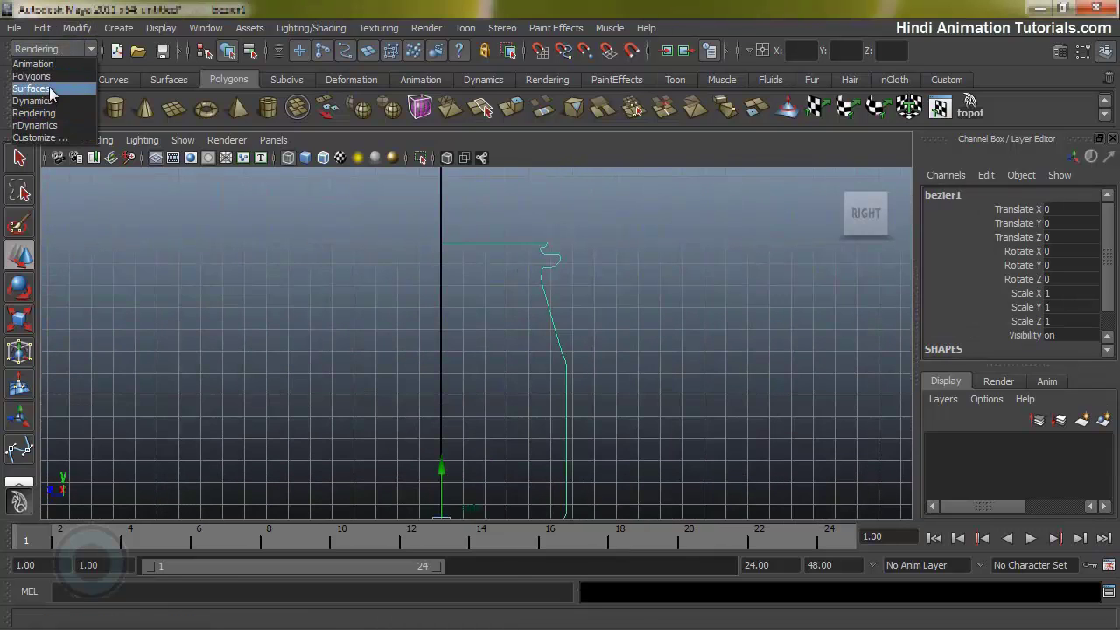
{"action": "left_click", "coordinate": [49, 88]}
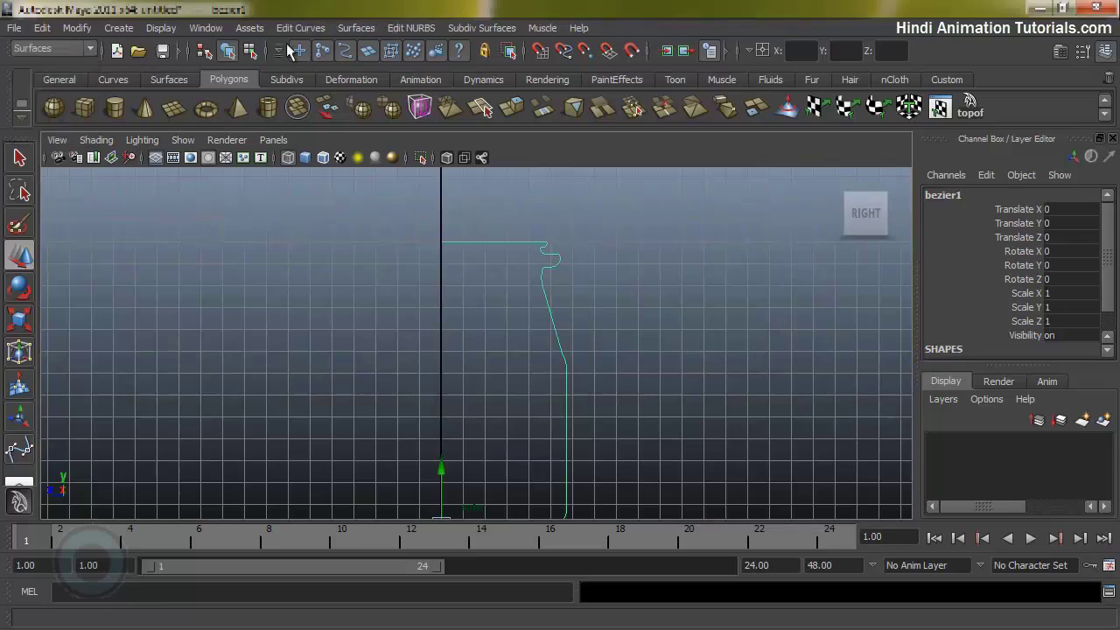
{"action": "left_click", "coordinate": [355, 28]}
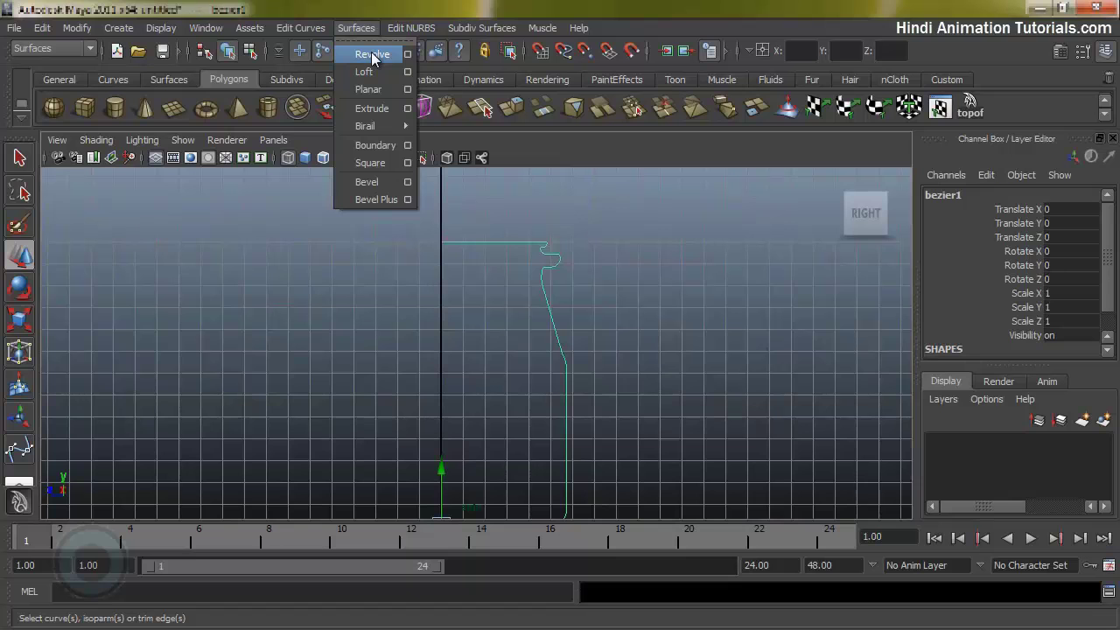
{"action": "left_click", "coordinate": [371, 54]}
Examine the revolved jar with shading in the perspective view, checking its body, shoulder and rim from several angles
{"action": "middle_click_drag", "start_coordinate": [629, 339], "coordinate": [650, 273], "text": "alt"}
{"action": "key", "text": "space"}
{"action": "key", "text": "space"}
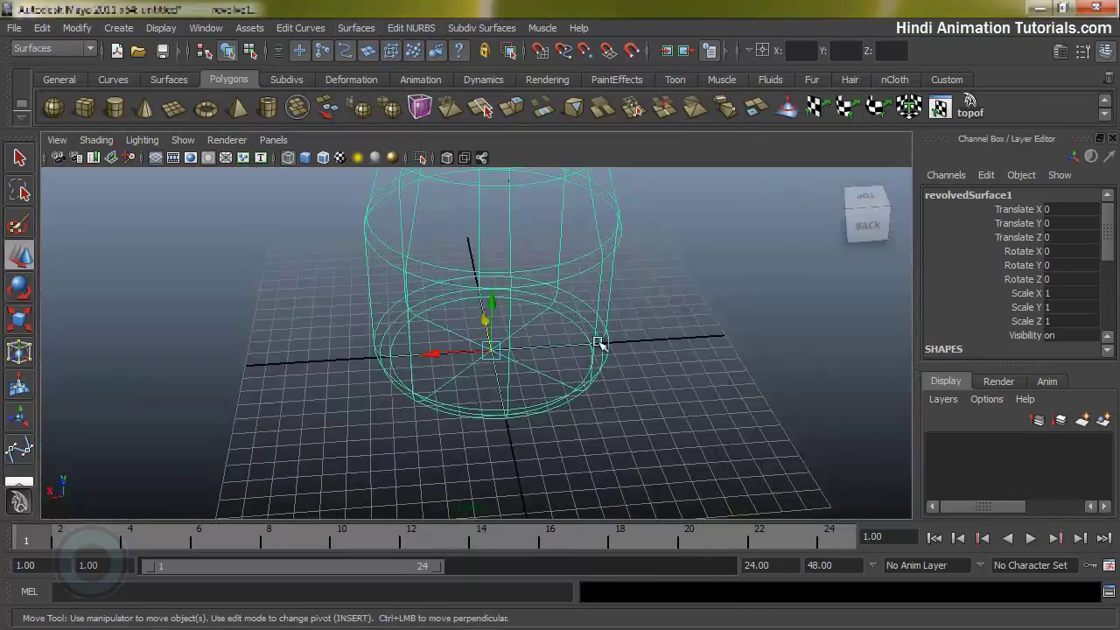
{"action": "mouse_move", "coordinate": [603, 342]}
{"action": "left_mouse_down", "text": "alt"}
{"action": "mouse_move", "coordinate": [487, 373]}
{"action": "mouse_move", "coordinate": [525, 308]}
{"action": "left_mouse_up", "text": "alt"}
{"action": "scroll", "coordinate": [481, 370], "scroll_direction": "down", "scroll_amount": 4}
{"action": "key", "text": "5"}
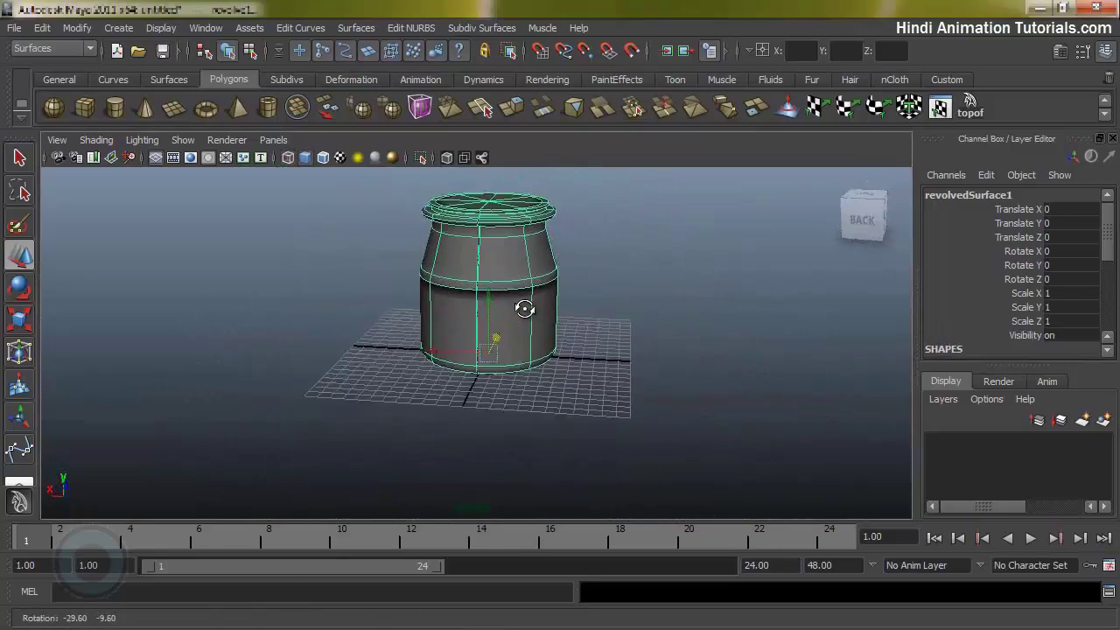
{"action": "right_click_drag", "start_coordinate": [527, 308], "coordinate": [647, 304], "text": "alt"}
{"action": "right_click_drag", "start_coordinate": [542, 267], "coordinate": [467, 312], "text": "alt"}
{"action": "left_click_drag", "start_coordinate": [467, 314], "coordinate": [400, 384], "text": "alt"}
{"action": "scroll", "coordinate": [461, 364], "scroll_direction": "up", "scroll_amount": 3}
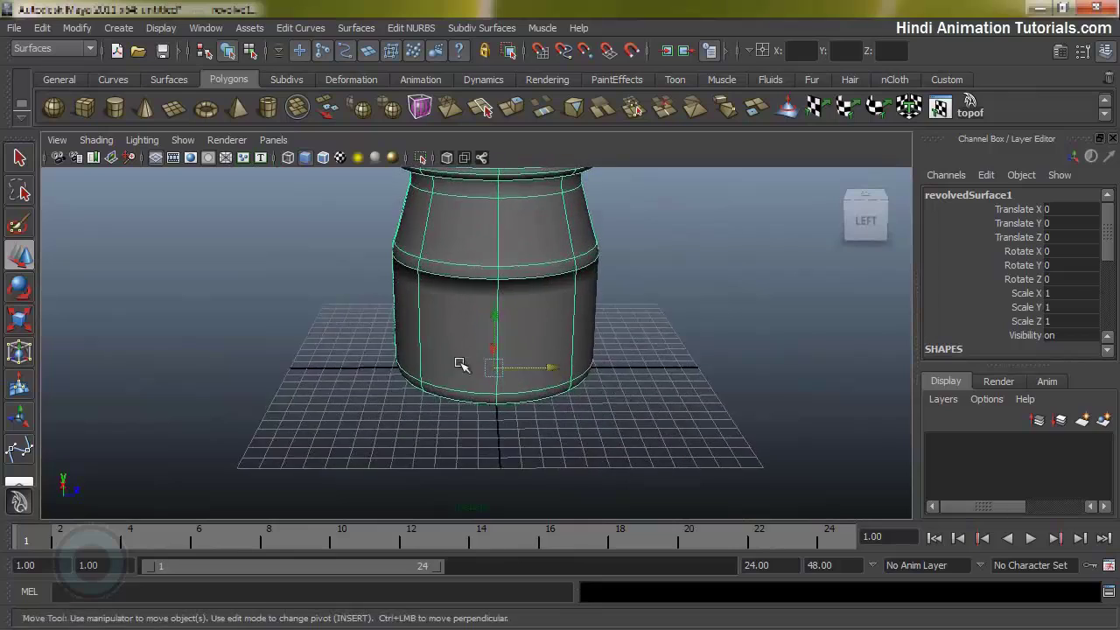
{"action": "left_click_drag", "start_coordinate": [381, 285], "coordinate": [446, 317], "text": "alt"}
{"action": "right_click_drag", "start_coordinate": [446, 316], "coordinate": [595, 302], "text": "alt"}
{"action": "middle_click_drag", "start_coordinate": [461, 288], "coordinate": [484, 370], "text": "alt"}
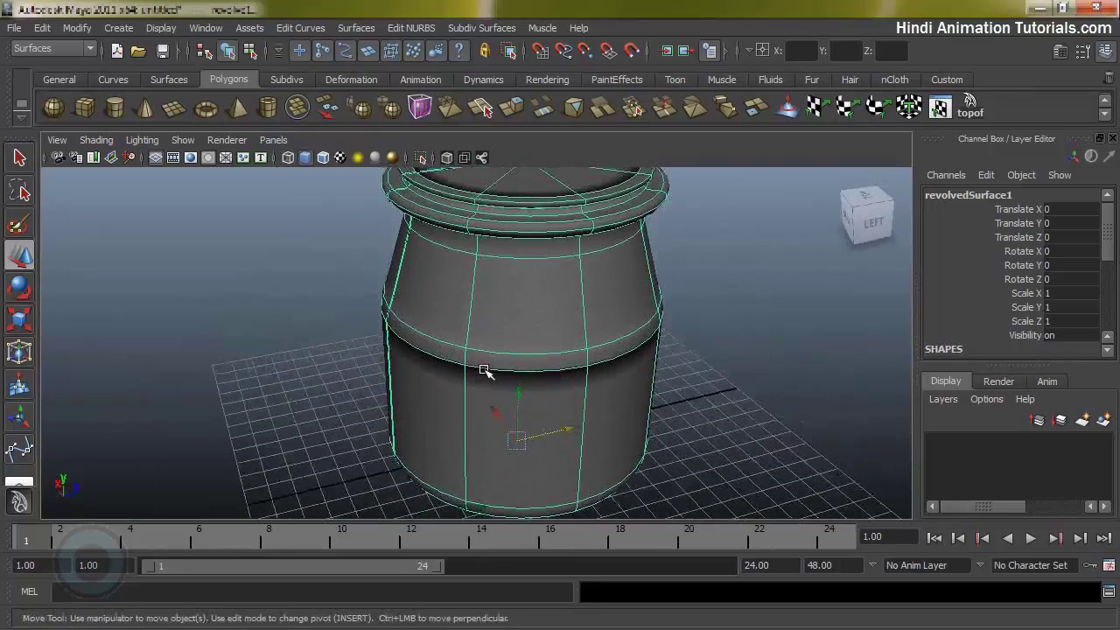
Return to the right side view, select the original profile curve and display its control vertices over the revolved jar
{"action": "key", "text": "space"}
{"action": "key", "text": "space"}
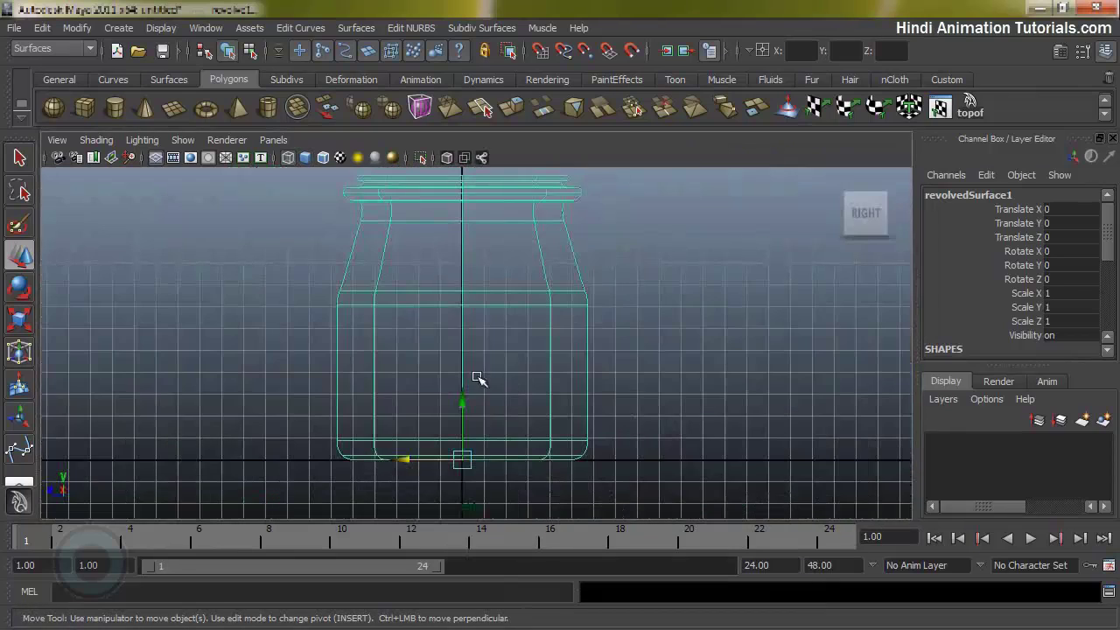
{"action": "right_click_drag", "start_coordinate": [430, 356], "coordinate": [647, 384], "text": "alt"}
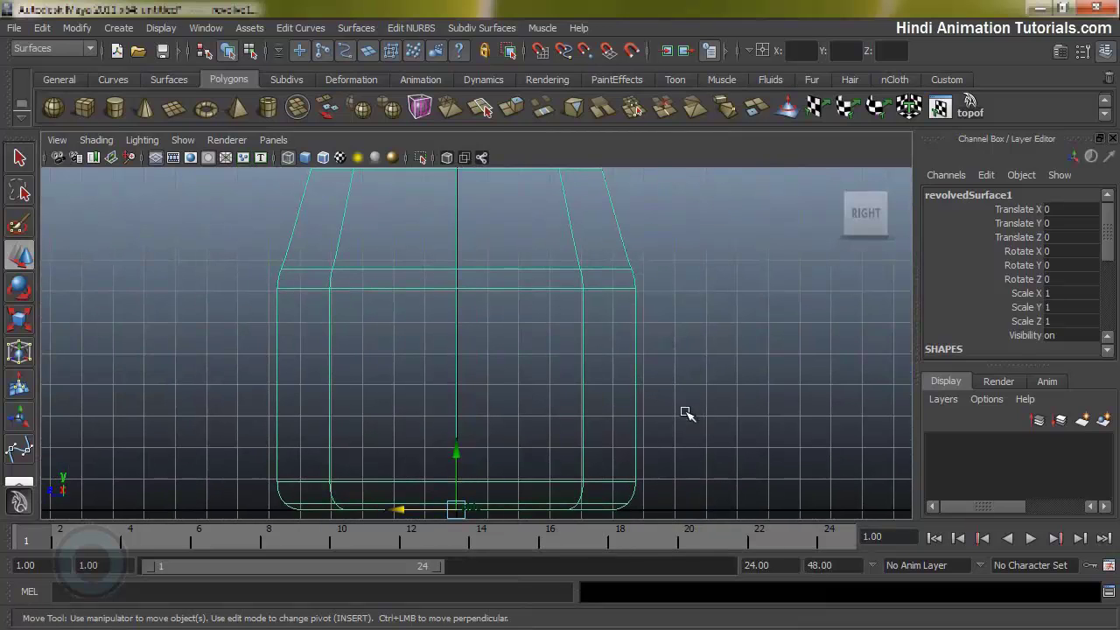
{"action": "left_click", "coordinate": [636, 389]}
{"action": "right_click_drag", "start_coordinate": [680, 310], "coordinate": [513, 301], "text": "alt"}
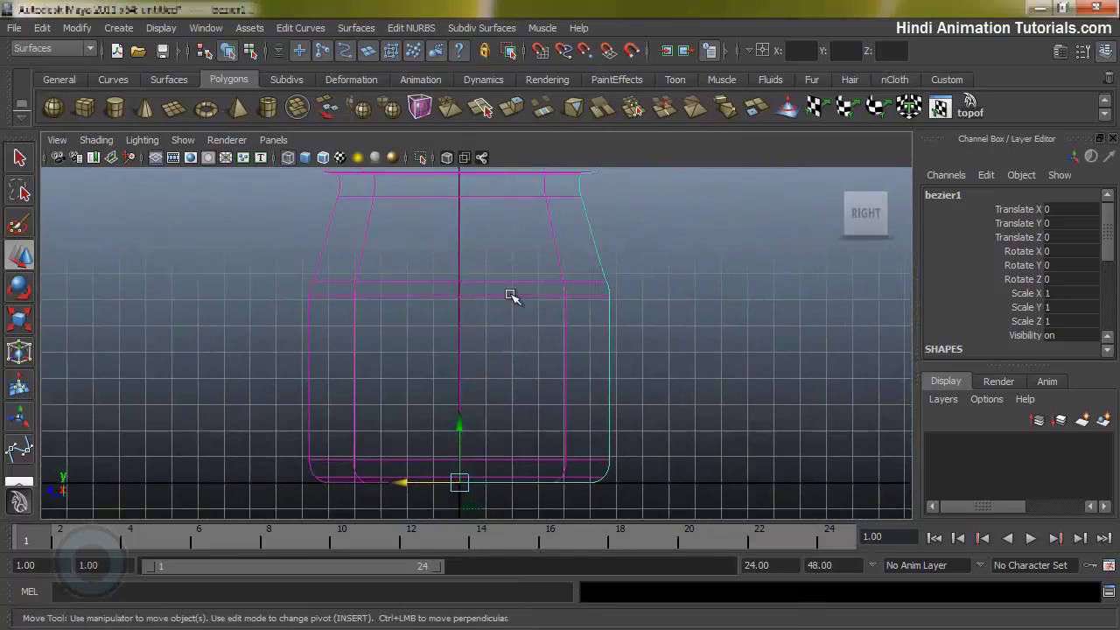
{"action": "middle_click_drag", "start_coordinate": [513, 300], "coordinate": [470, 426], "text": "alt"}
{"action": "middle_click_drag", "start_coordinate": [580, 388], "coordinate": [600, 312], "text": "alt"}
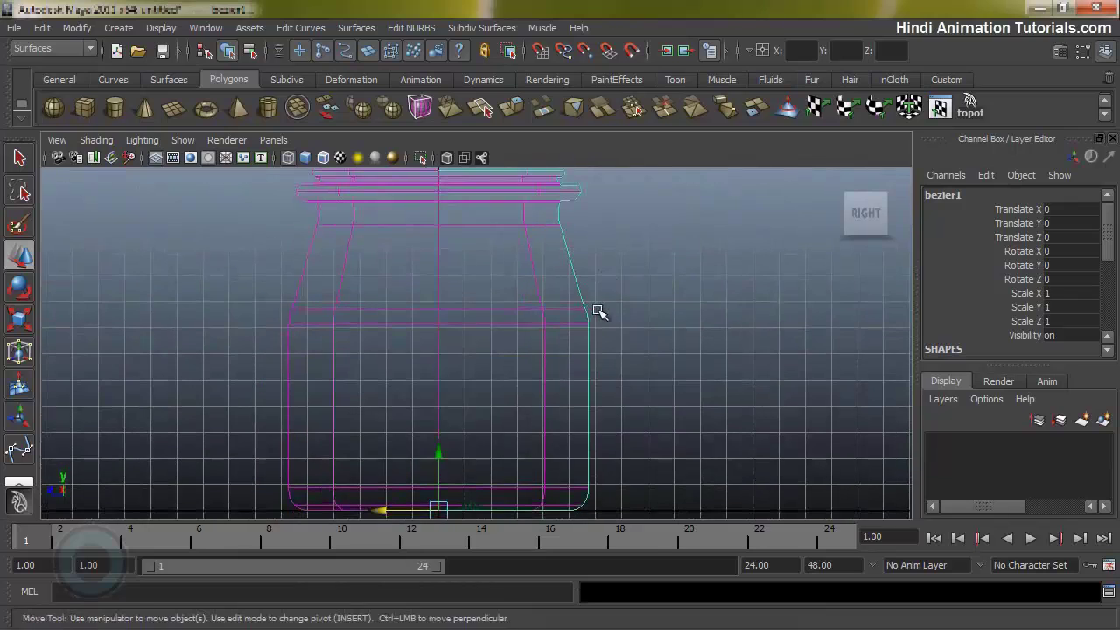
{"action": "right_click_drag", "start_coordinate": [588, 312], "coordinate": [570, 315]}
{"action": "right_click_drag", "start_coordinate": [734, 427], "coordinate": [488, 368], "text": "alt"}
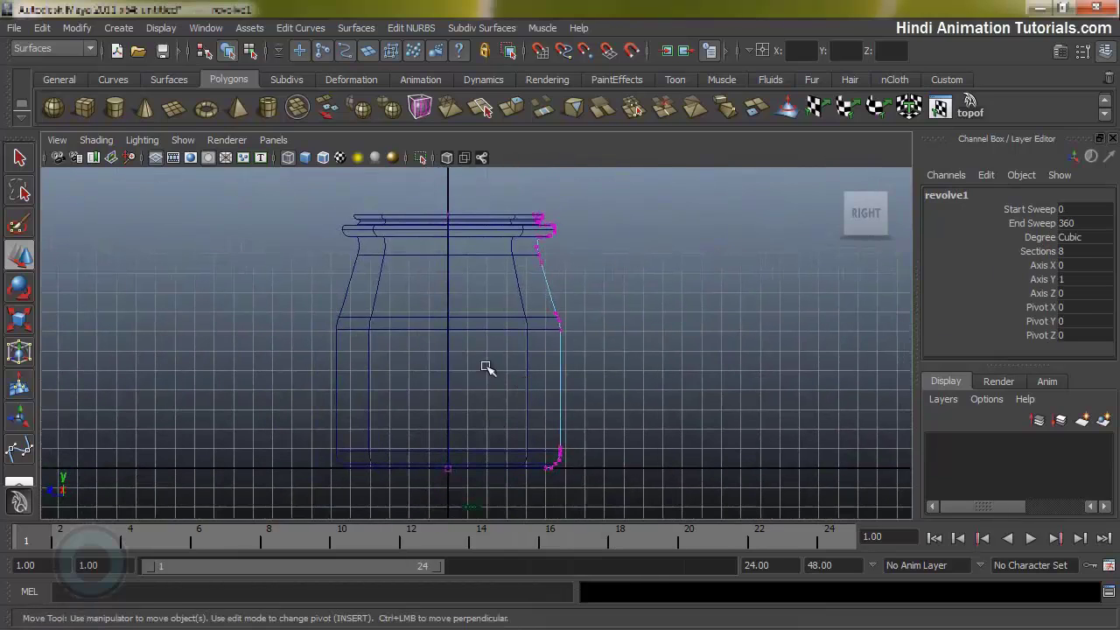
Select the profile curve's control vertices away from the centre axis and display the jar shaded in the perspective view
{"action": "left_click_drag", "start_coordinate": [645, 500], "coordinate": [517, 201]}
{"action": "right_click_drag", "start_coordinate": [493, 422], "coordinate": [663, 427], "text": "alt"}
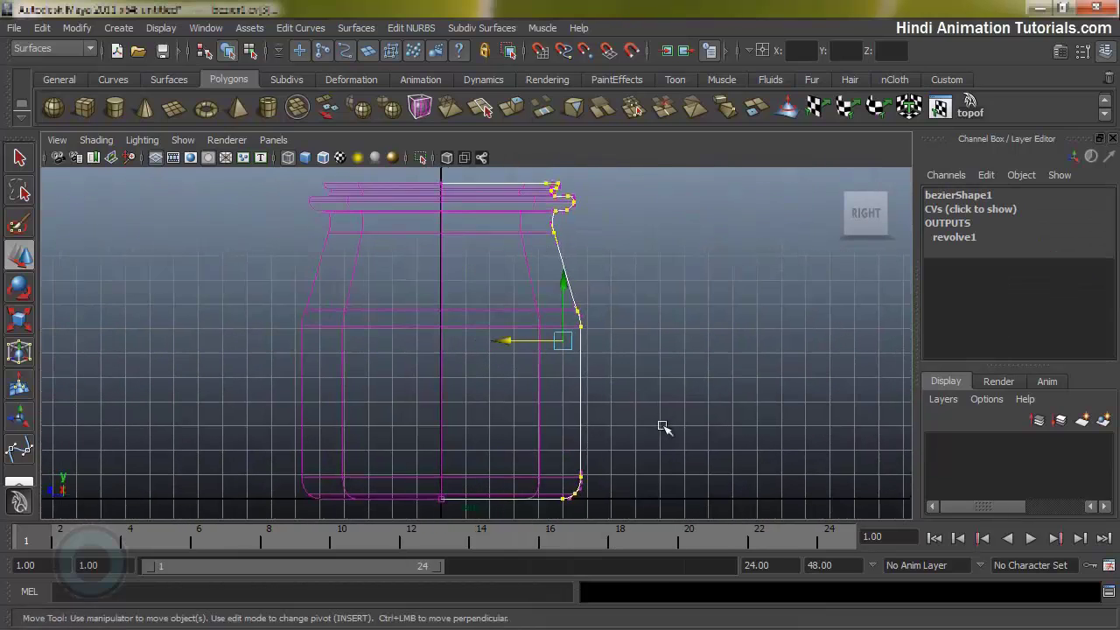
{"action": "right_click_drag", "start_coordinate": [546, 397], "coordinate": [595, 394], "text": "alt"}
{"action": "key", "text": "space"}
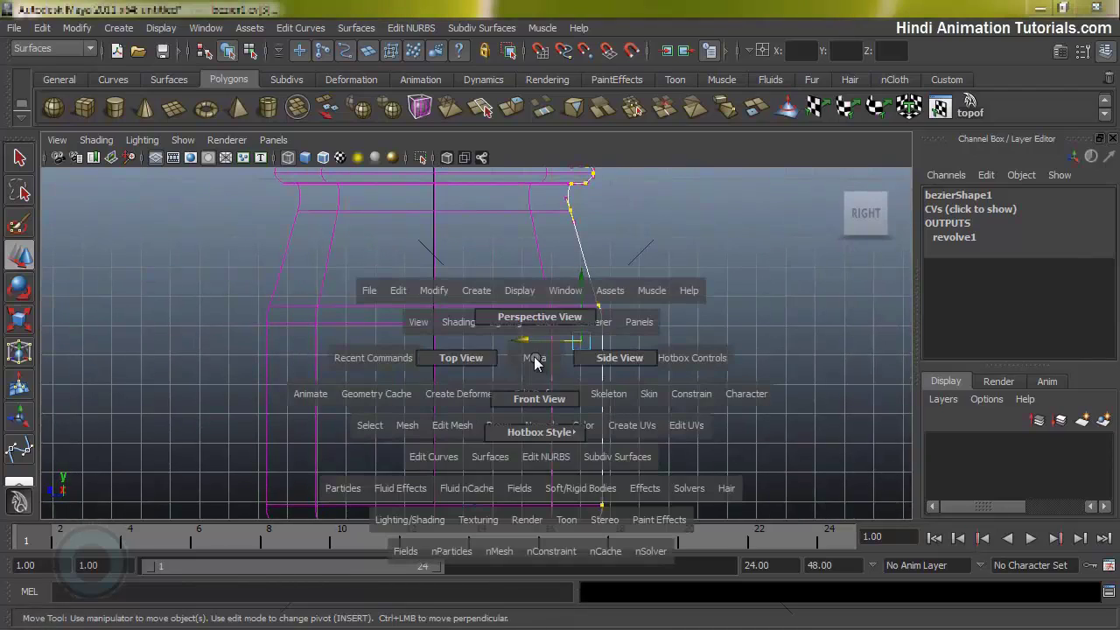
{"action": "left_click_drag", "start_coordinate": [540, 324], "coordinate": [528, 245]}
{"action": "mouse_move", "coordinate": [592, 310]}
{"action": "left_mouse_down", "text": "alt"}
{"action": "mouse_move", "coordinate": [645, 319]}
{"action": "mouse_move", "coordinate": [475, 333]}
{"action": "mouse_move", "coordinate": [512, 331]}
{"action": "left_mouse_up", "text": "alt"}
{"action": "key", "text": "5"}
{"action": "right_click_drag", "start_coordinate": [512, 331], "coordinate": [621, 336], "text": "alt"}
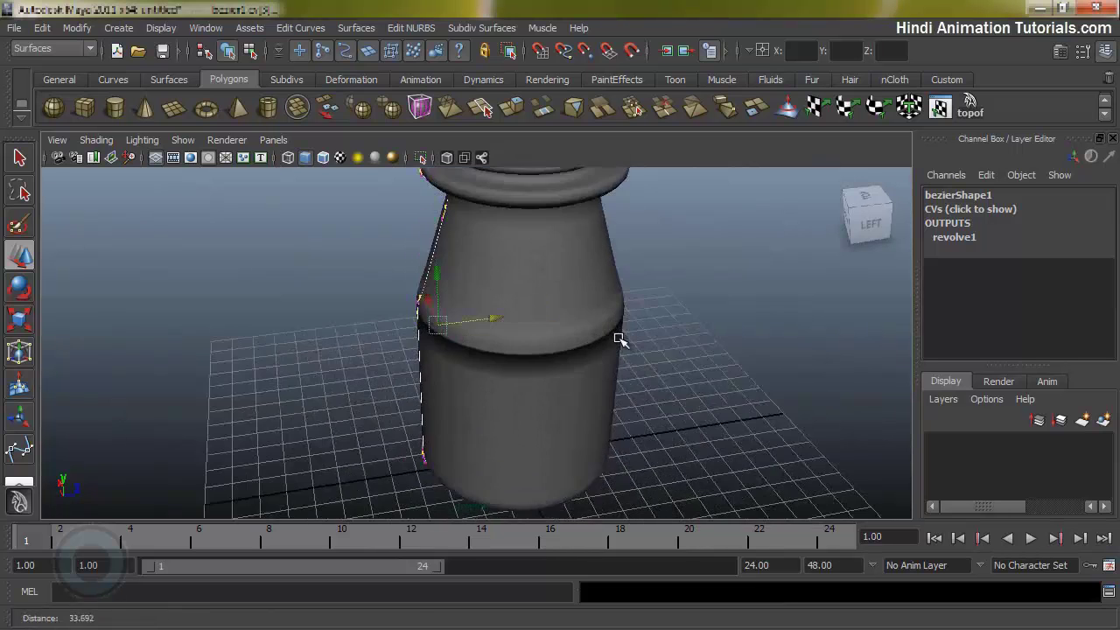
Narrow the jar by moving the selected profile vertices horizontally toward the centre axis, checking the proportions against the reference photo
{"action": "left_click_drag", "start_coordinate": [621, 335], "coordinate": [506, 342], "text": "alt"}
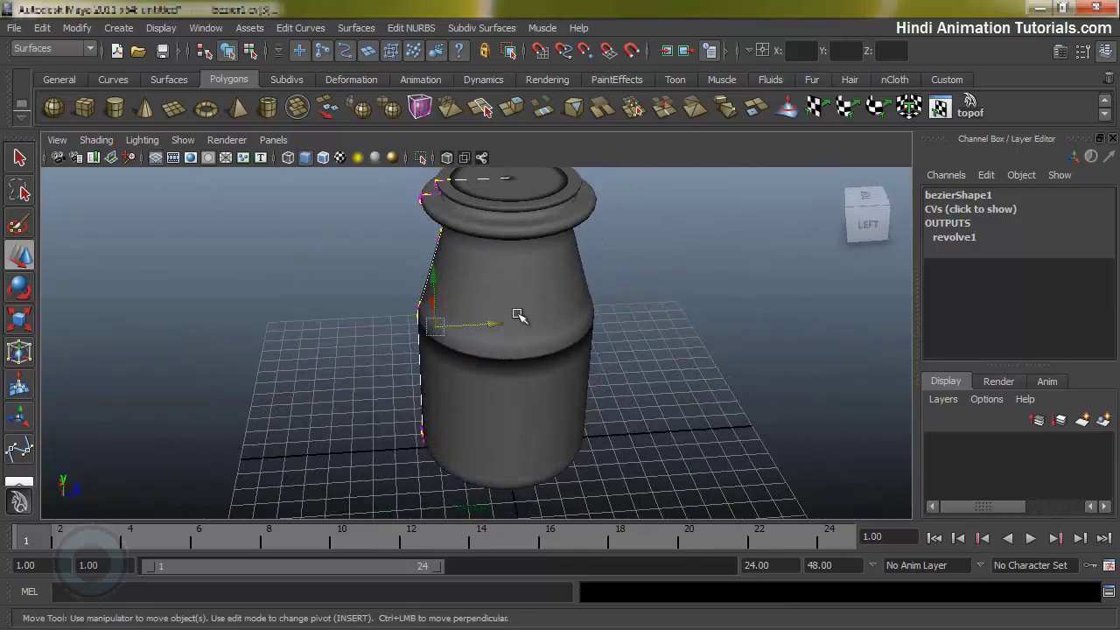
{"action": "left_click", "coordinate": [525, 305]}
{"action": "right_click_drag", "start_coordinate": [525, 305], "coordinate": [540, 429], "text": "alt"}
{"action": "key", "text": "ctrl+z"}
{"action": "left_click_drag", "start_coordinate": [497, 337], "coordinate": [512, 338]}
{"action": "right_click_drag", "start_coordinate": [515, 339], "coordinate": [530, 333], "text": "alt"}
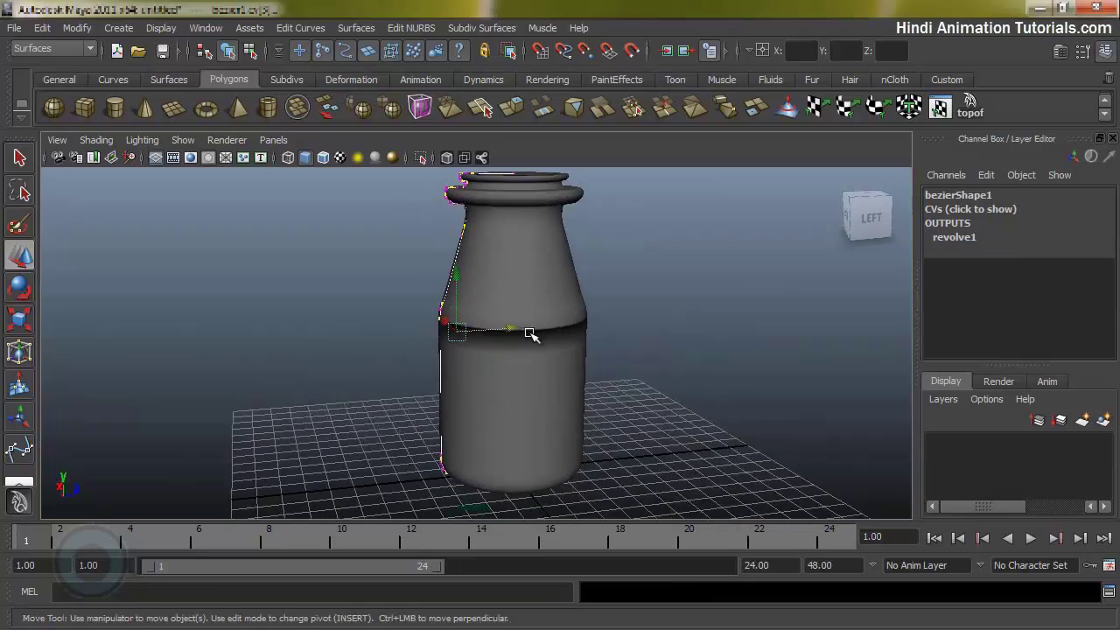
{"action": "key", "text": "ctrl+z"}
{"action": "mouse_move", "coordinate": [455, 333]}
{"action": "left_mouse_down"}
{"action": "mouse_move", "coordinate": [525, 332]}
{"action": "mouse_move", "coordinate": [506, 359]}
{"action": "mouse_move", "coordinate": [470, 344]}
{"action": "mouse_move", "coordinate": [495, 340]}
{"action": "mouse_move", "coordinate": [470, 338]}
{"action": "left_mouse_up"}
{"action": "key", "text": "alt+Tab"}
{"action": "key", "text": "alt+Tab"}
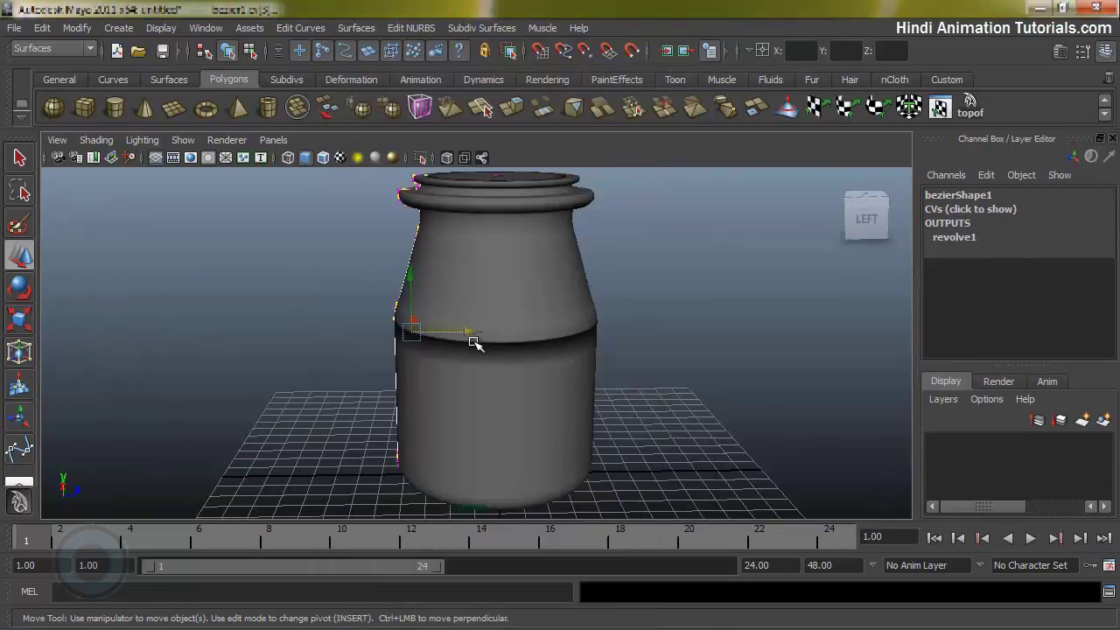
Return to the right side view and frame the shaded jar with its profile vertices
{"action": "left_click_drag", "start_coordinate": [460, 377], "coordinate": [494, 317], "text": "alt"}
{"action": "key", "text": "space"}
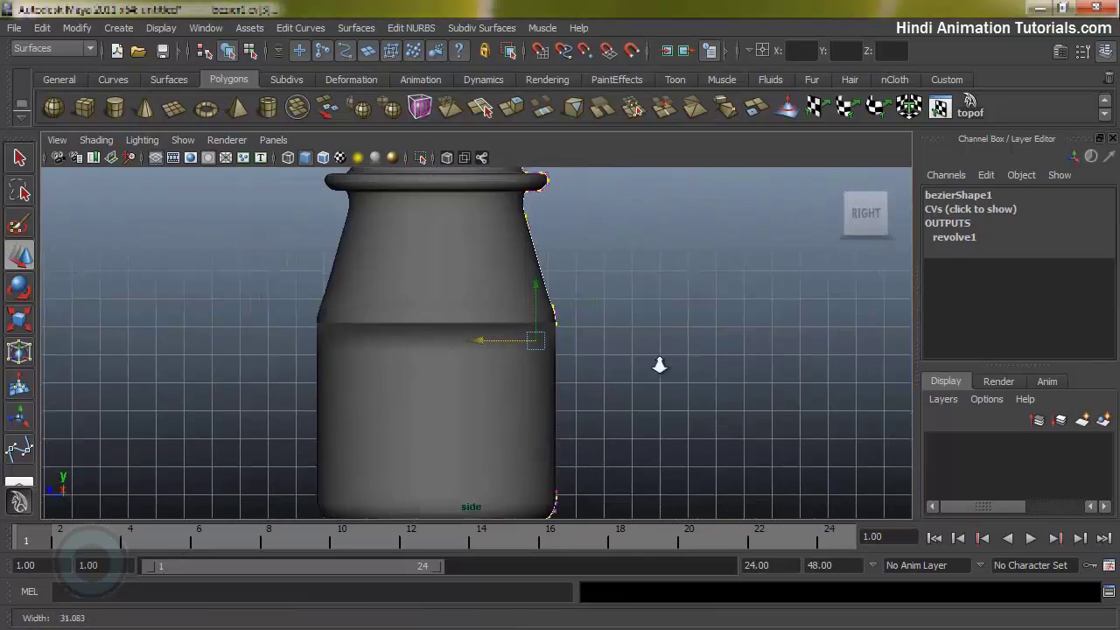
{"action": "right_click_drag", "start_coordinate": [660, 365], "coordinate": [610, 358], "text": "alt"}
Try to scale the upper profile vertices vertically by about 0.4
{"action": "left_click", "coordinate": [526, 214]}
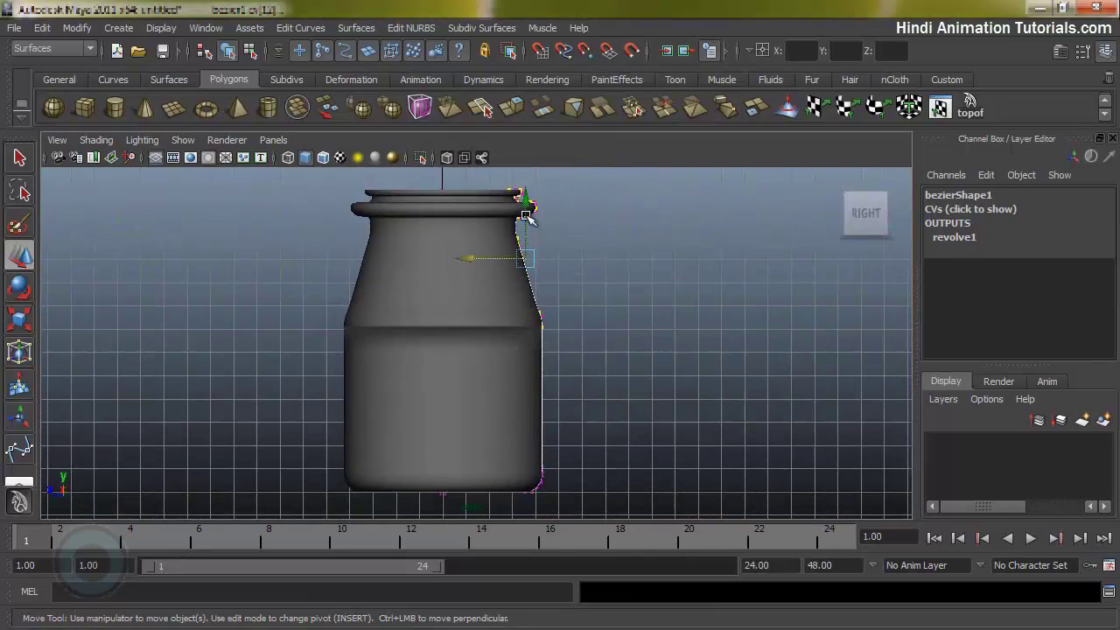
{"action": "key", "text": "r"}
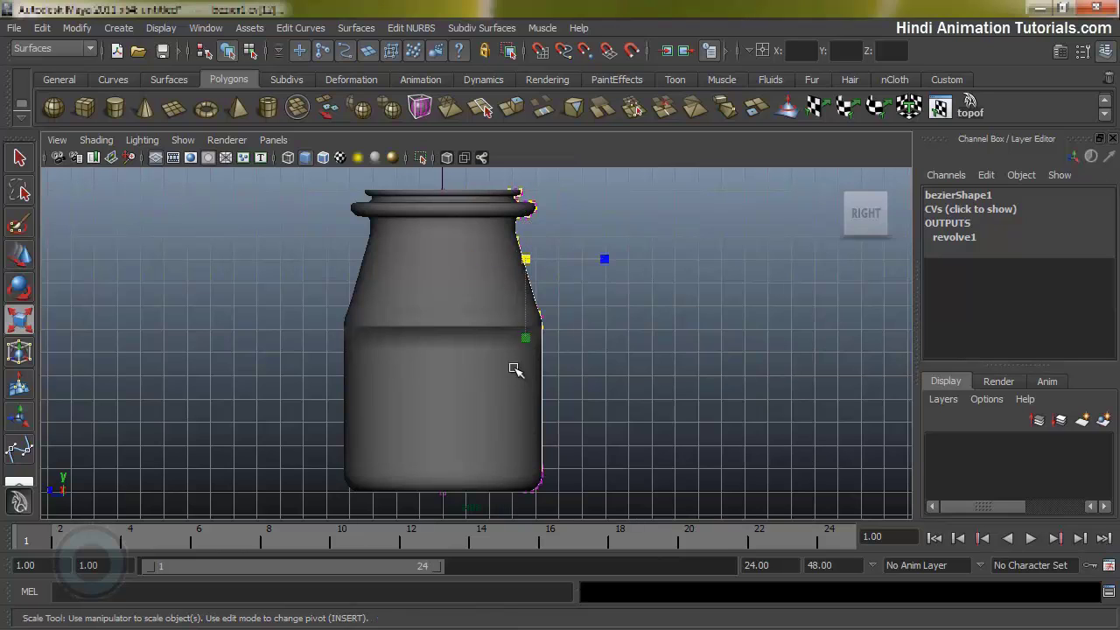
{"action": "left_click_drag", "start_coordinate": [527, 337], "coordinate": [531, 300]}
{"action": "key", "text": "ctrl+z"}
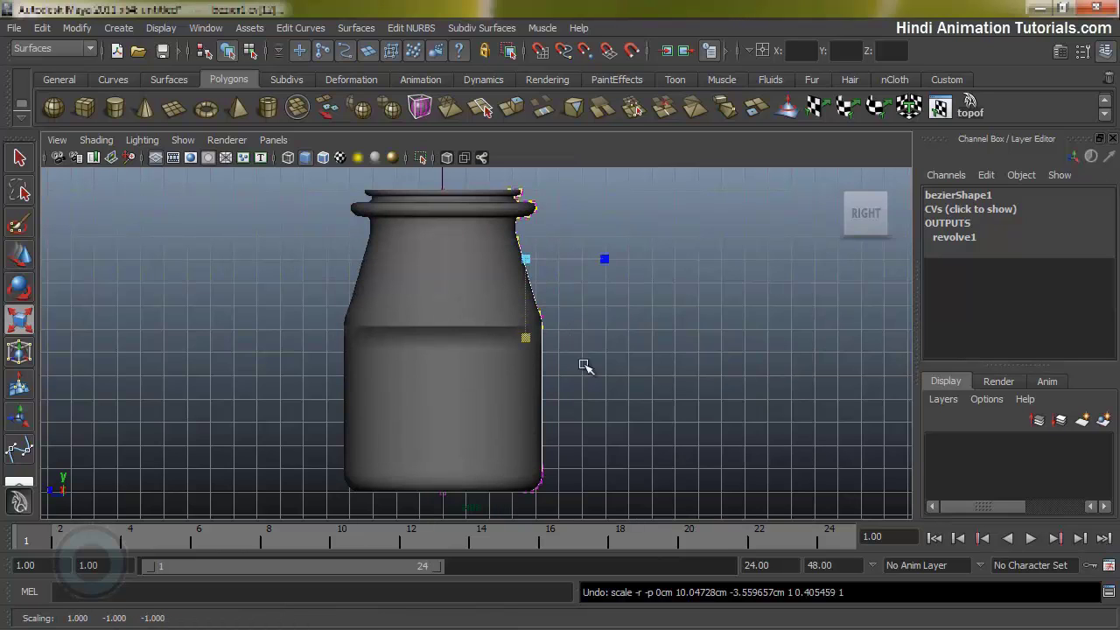
Raise the shoulder vertices straight up close to the neck to lengthen the body, and compare with the reference photo
{"action": "left_click", "coordinate": [540, 317]}
{"action": "key", "text": "w"}
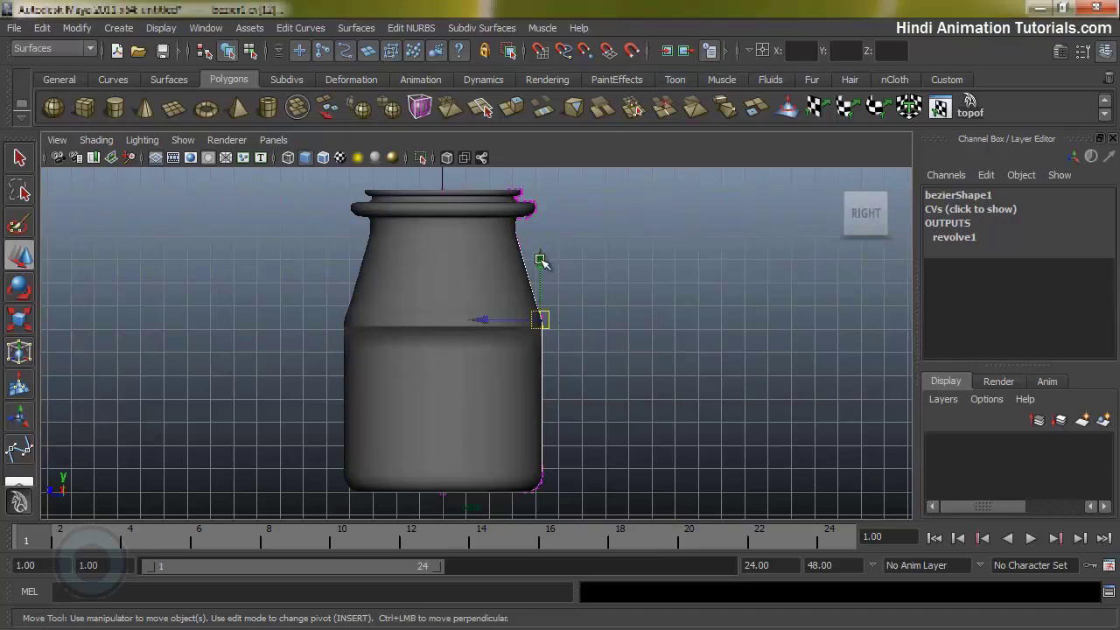
{"action": "left_click_drag", "start_coordinate": [542, 260], "coordinate": [540, 205]}
{"action": "key", "text": "alt+Tab"}
{"action": "key", "text": "alt+Tab"}
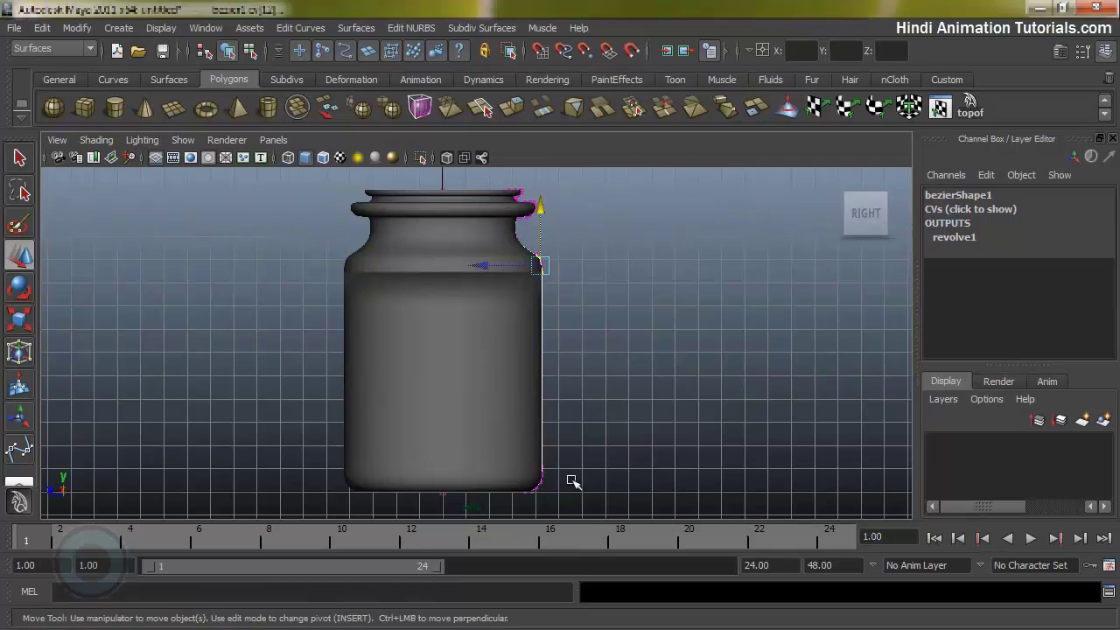
Try to widen the neck and top lip by moving their vertices about 0.5 outward
{"action": "scroll", "coordinate": [552, 249], "scroll_direction": "up", "scroll_amount": 5}
{"action": "scroll", "coordinate": [512, 470], "scroll_direction": "down", "scroll_amount": 3}
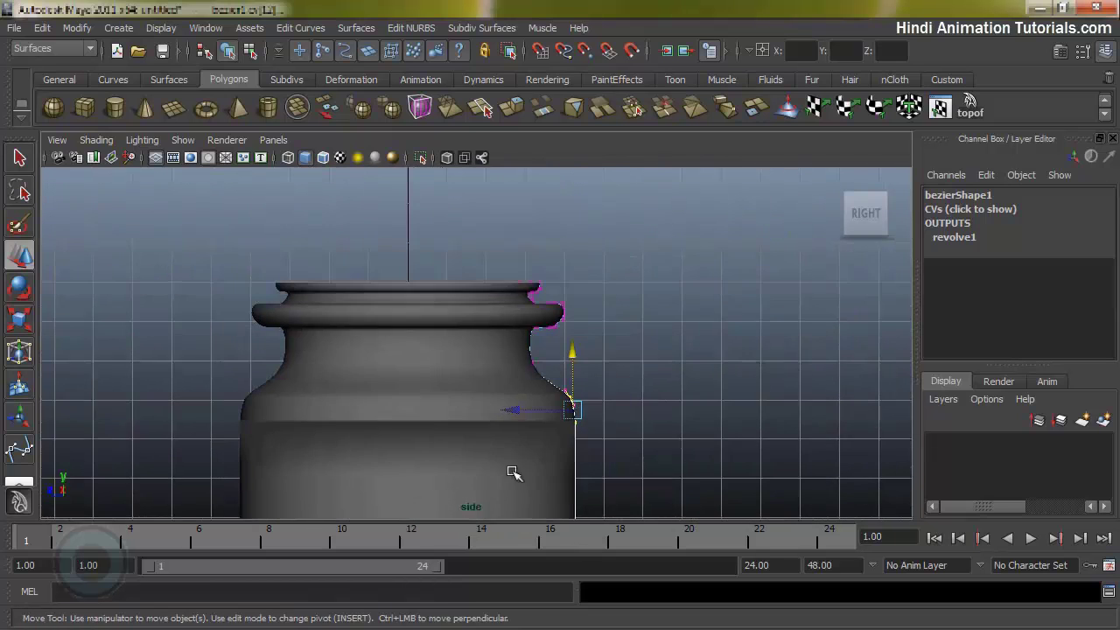
{"action": "scroll", "coordinate": [589, 390], "scroll_direction": "up", "scroll_amount": 2}
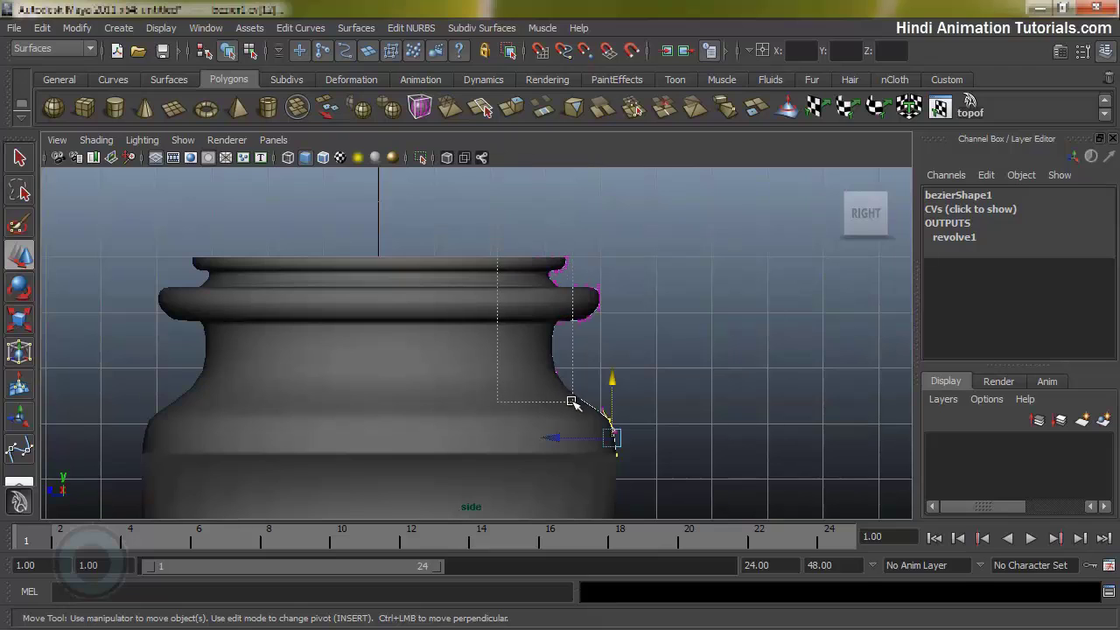
{"action": "left_click_drag", "start_coordinate": [494, 313], "coordinate": [507, 316]}
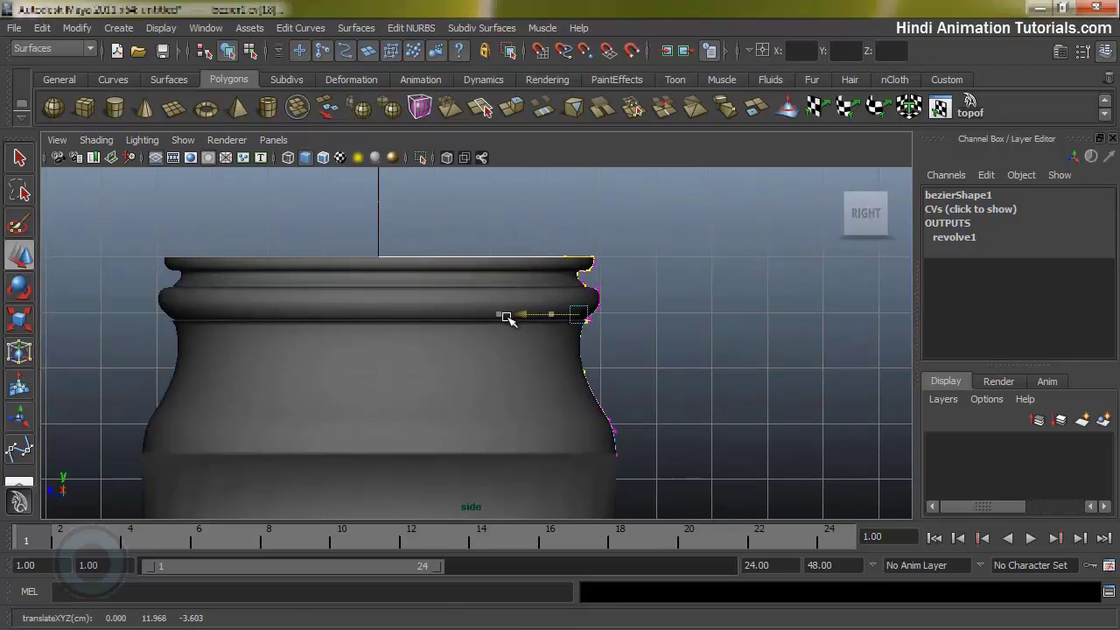
{"action": "right_click_drag", "start_coordinate": [644, 321], "coordinate": [954, 401], "text": "alt"}
{"action": "middle_click_drag", "start_coordinate": [608, 364], "coordinate": [452, 370], "text": "alt"}
{"action": "key", "text": "ctrl+z"}
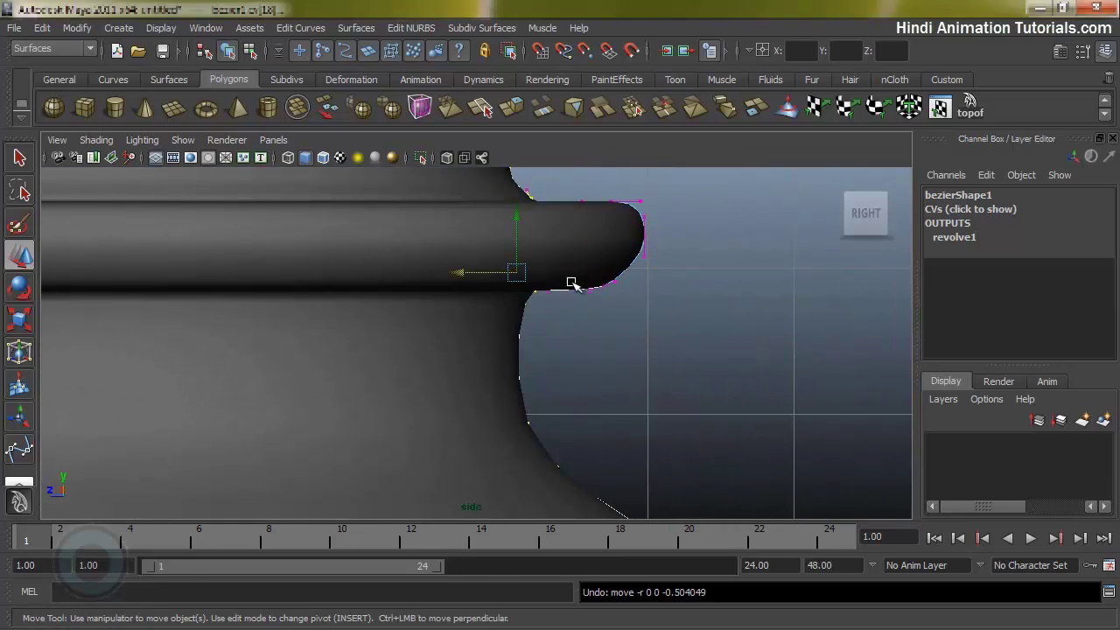
In wireframe, move the selected neck, lip and ring vertices horizontally outward to widen the neck, and restore shading
{"action": "key", "text": "4"}
{"action": "right_click_drag", "start_coordinate": [583, 314], "coordinate": [538, 315], "text": "alt"}
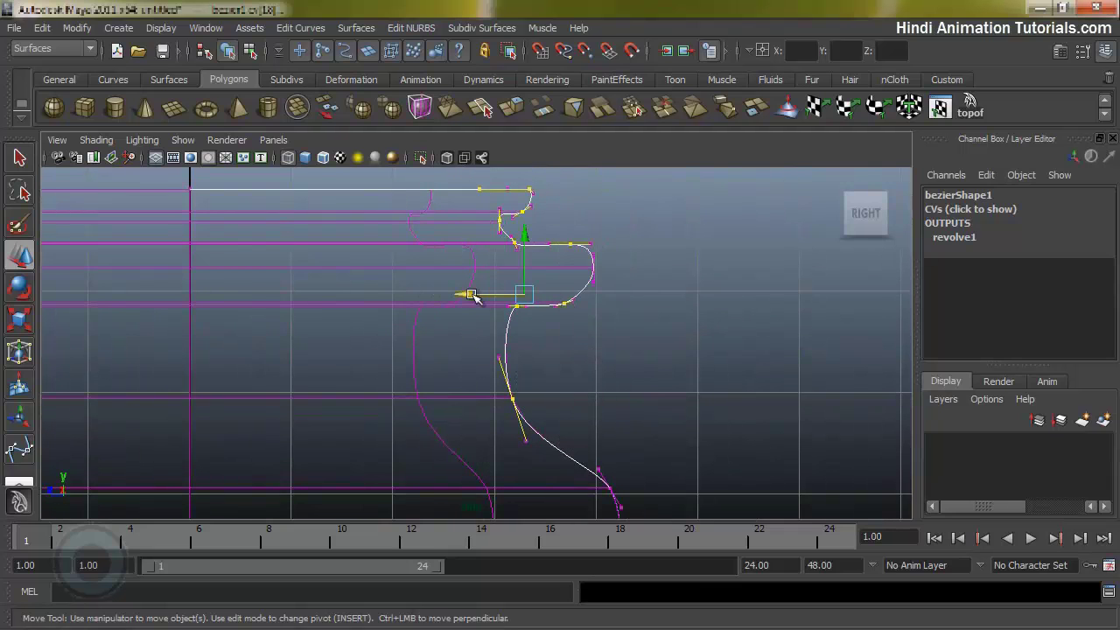
{"action": "left_click_drag", "start_coordinate": [471, 295], "coordinate": [534, 317]}
{"action": "key", "text": "5"}
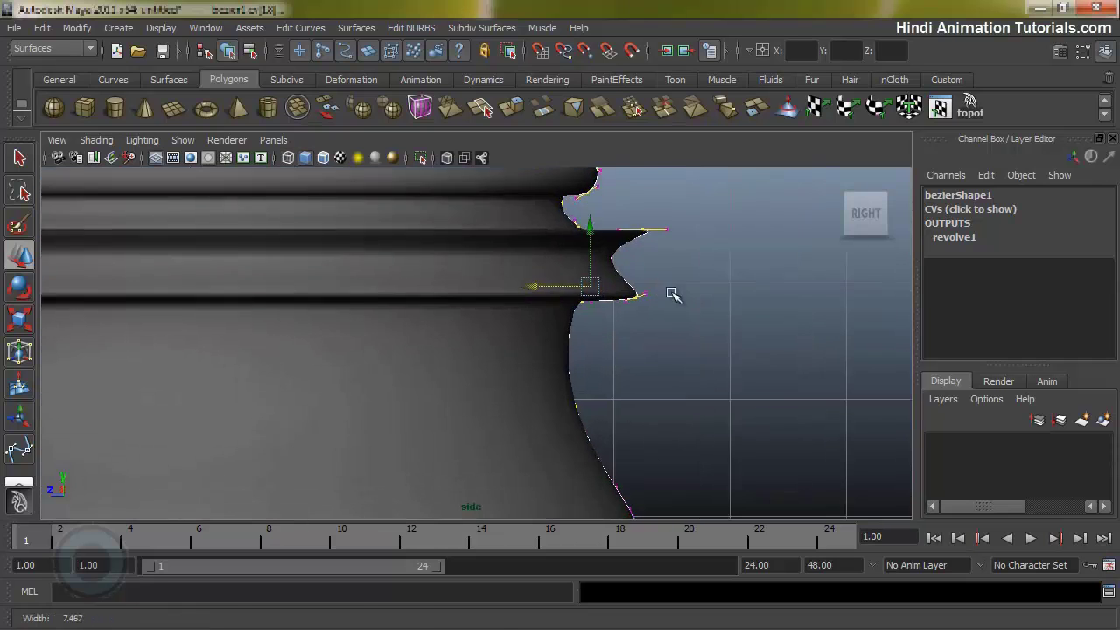
Move the neck ring's outermost vertex outward to give the ring a convex outer edge
{"action": "key", "text": "4"}
{"action": "key", "text": "f"}
{"action": "left_click_drag", "start_coordinate": [524, 348], "coordinate": [465, 335]}
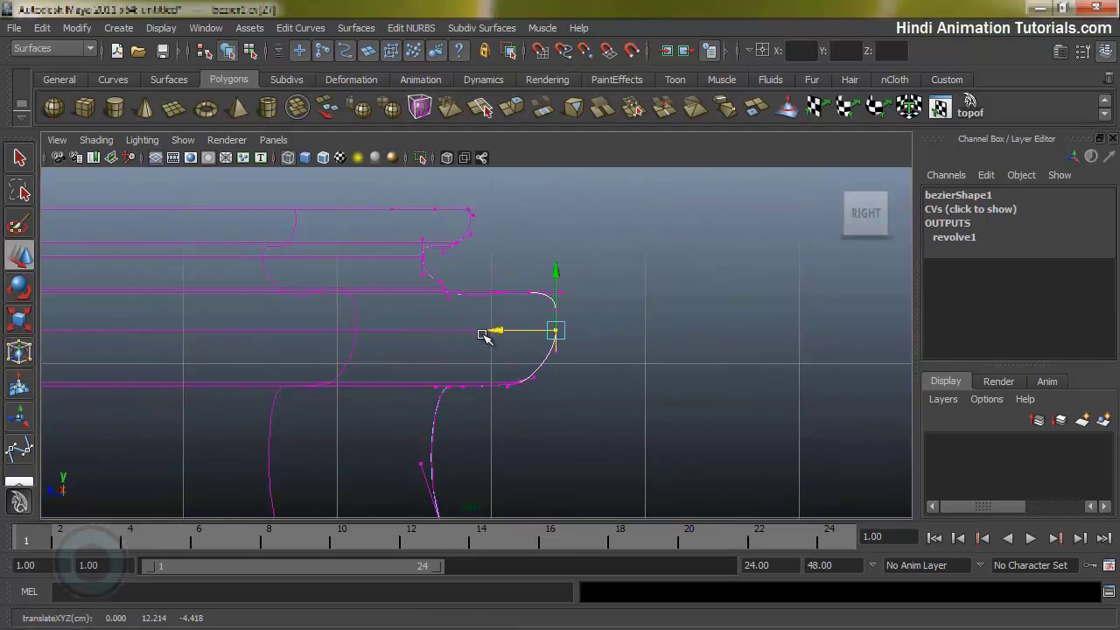
{"action": "scroll", "coordinate": [468, 333], "scroll_direction": "down", "scroll_amount": 5}
{"action": "key", "text": "space"}
{"action": "key", "text": "5"}
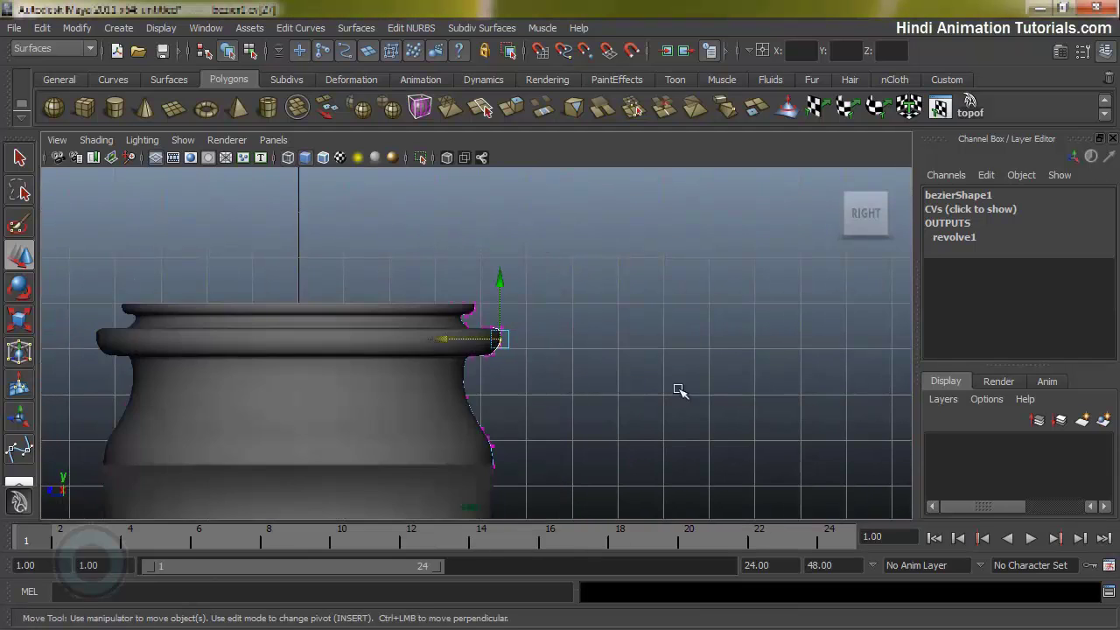
{"action": "scroll", "coordinate": [505, 379], "scroll_direction": "down", "scroll_amount": 3}
{"action": "middle_click_drag", "start_coordinate": [505, 379], "coordinate": [536, 235], "text": "alt"}
{"action": "key", "text": "ctrl+z"}
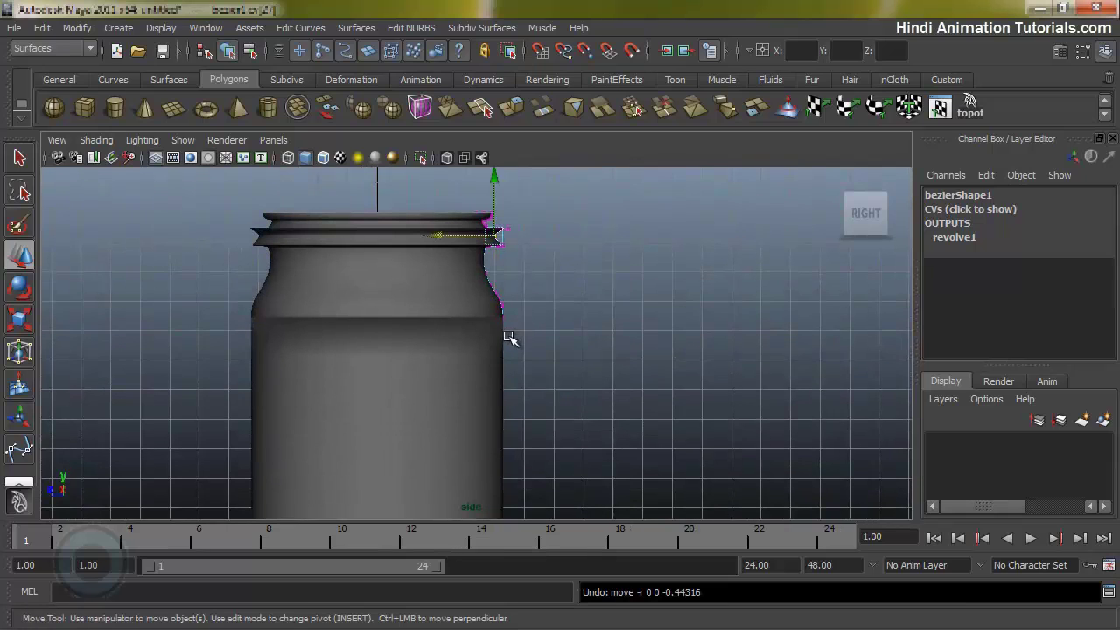
{"action": "left_click_drag", "start_coordinate": [439, 235], "coordinate": [453, 238]}
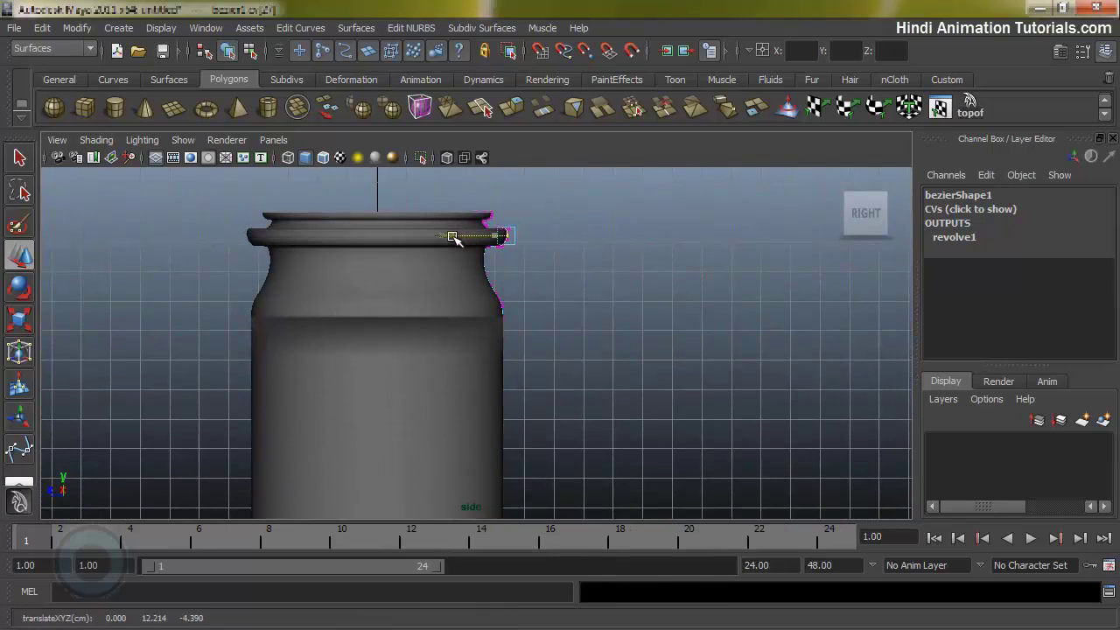
{"action": "right_click_drag", "start_coordinate": [518, 325], "coordinate": [492, 332], "text": "alt"}
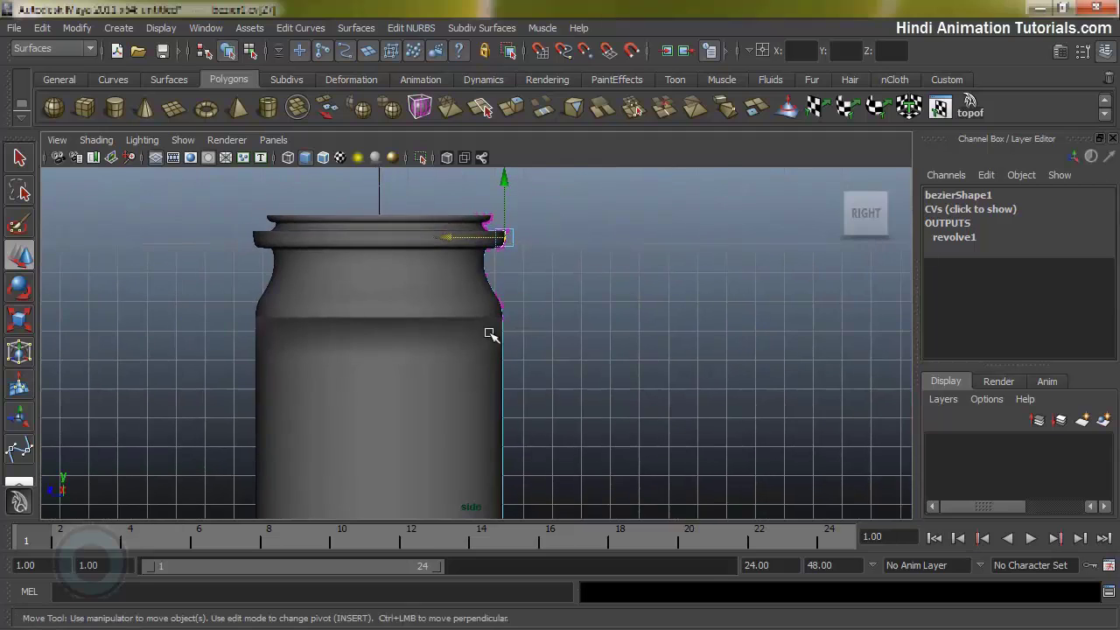
Compare the reshaped neck and shoulder with the smuckers-strawberry-jam.jpg reference photo
{"action": "key", "text": "alt+Tab"}
{"action": "key", "text": "alt+Tab"}
{"action": "right_click_drag", "start_coordinate": [364, 365], "coordinate": [464, 373], "text": "alt"}
{"action": "key", "text": "alt+Tab"}
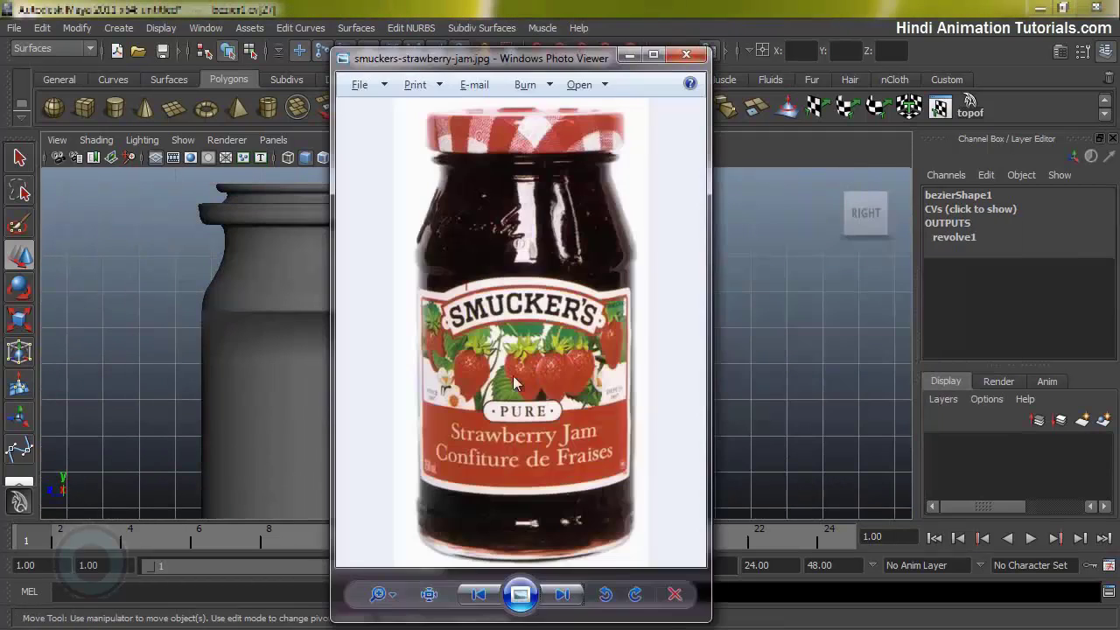
{"action": "key", "text": "alt+Tab"}
Select the neck ring's vertices and scale them down horizontally and vertically for a thinner, less protruding ring
{"action": "right_click_drag", "start_coordinate": [380, 353], "coordinate": [525, 289], "text": "alt"}
{"action": "middle_click_drag", "start_coordinate": [541, 322], "coordinate": [523, 468], "text": "alt"}
{"action": "right_click_drag", "start_coordinate": [521, 466], "coordinate": [825, 468], "text": "alt"}
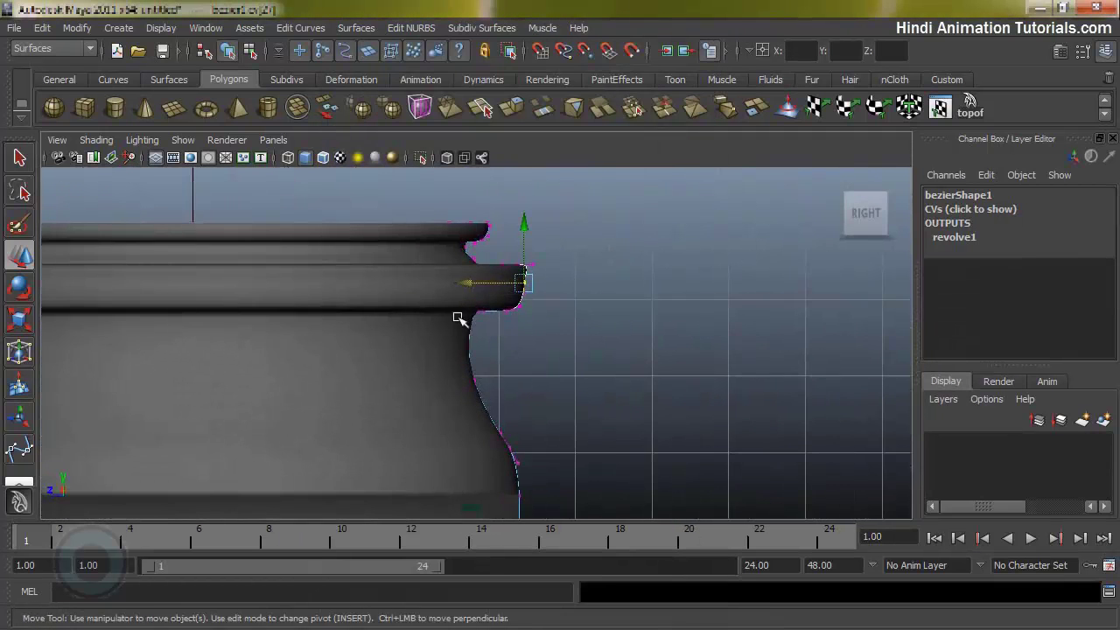
{"action": "left_click_drag", "start_coordinate": [466, 256], "coordinate": [466, 259]}
{"action": "key", "text": "r"}
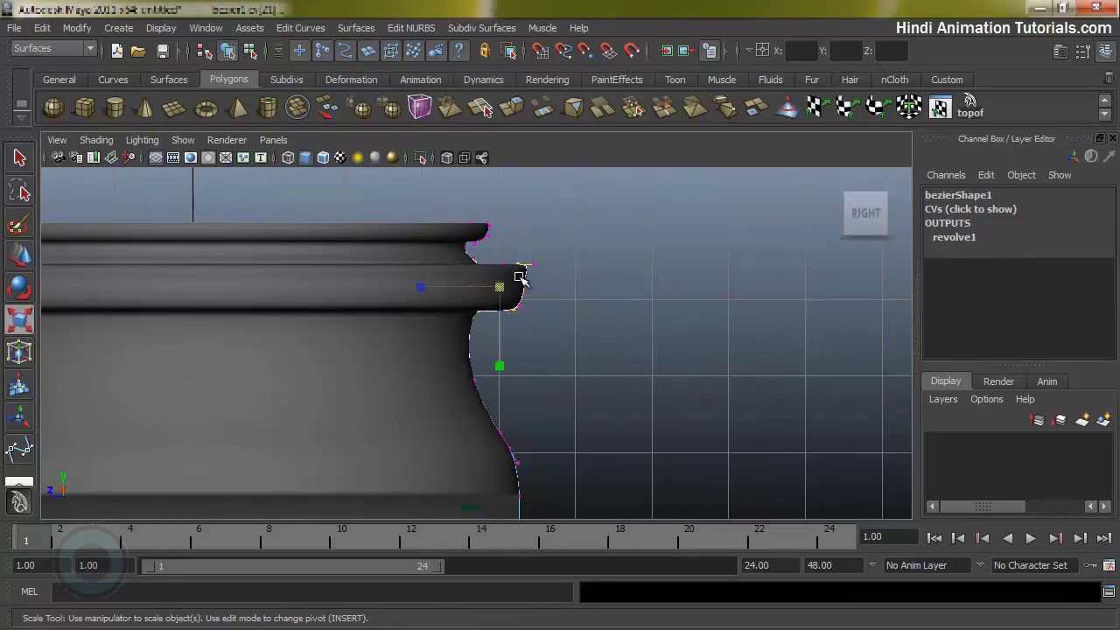
{"action": "left_click_drag", "start_coordinate": [420, 293], "coordinate": [440, 288]}
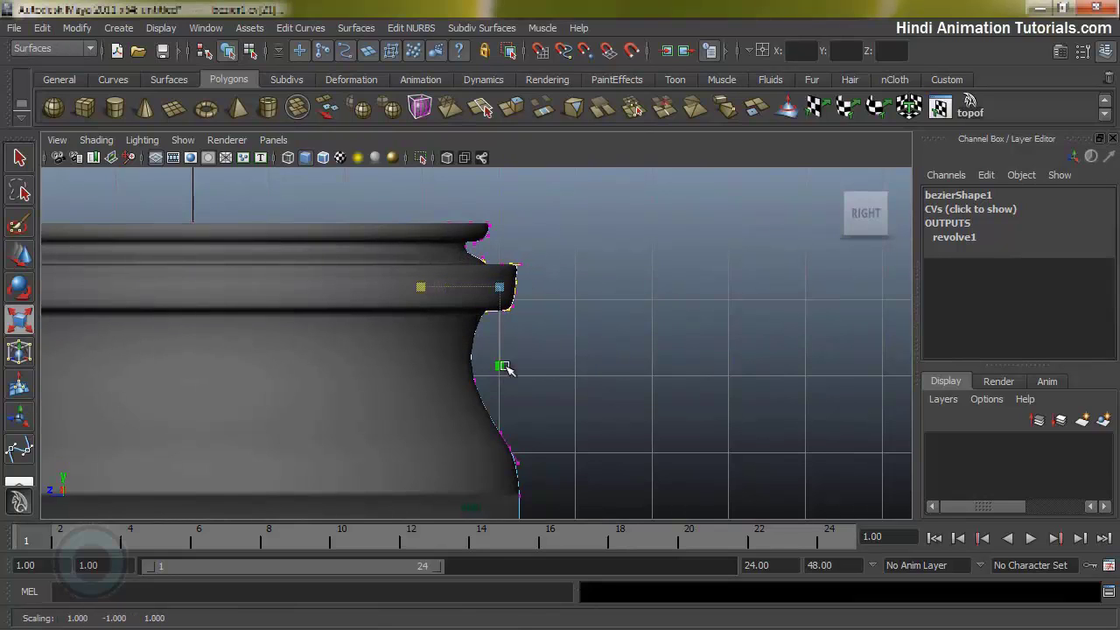
{"action": "left_click_drag", "start_coordinate": [504, 365], "coordinate": [503, 336]}
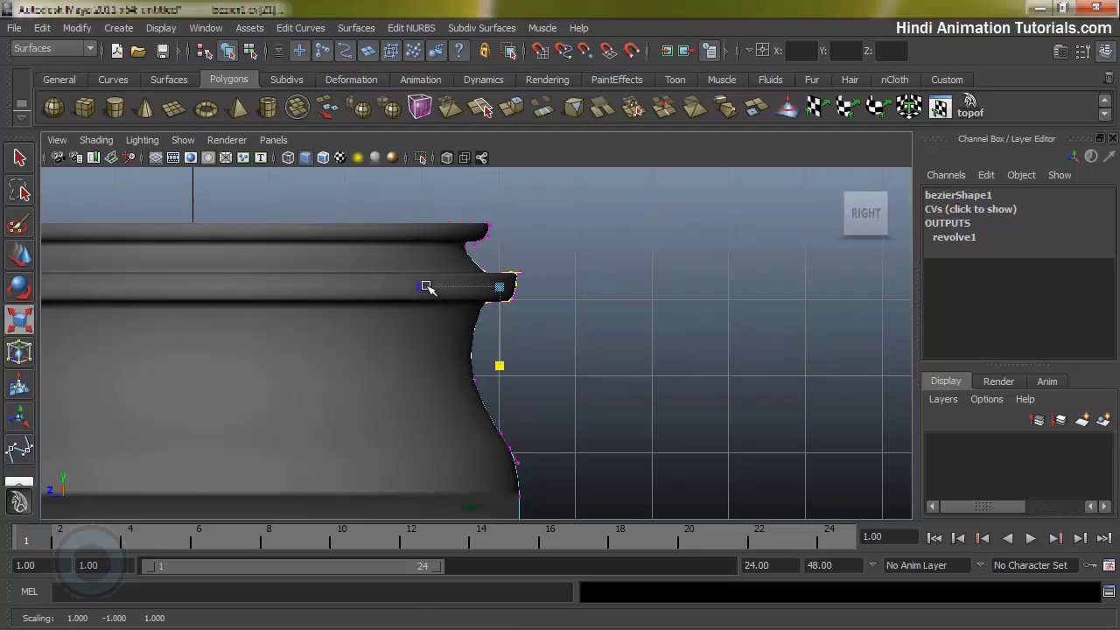
Move the neck ring's vertices inward so the ring barely protrudes past the top lip
{"action": "key", "text": "w"}
{"action": "left_click_drag", "start_coordinate": [496, 284], "coordinate": [413, 289]}
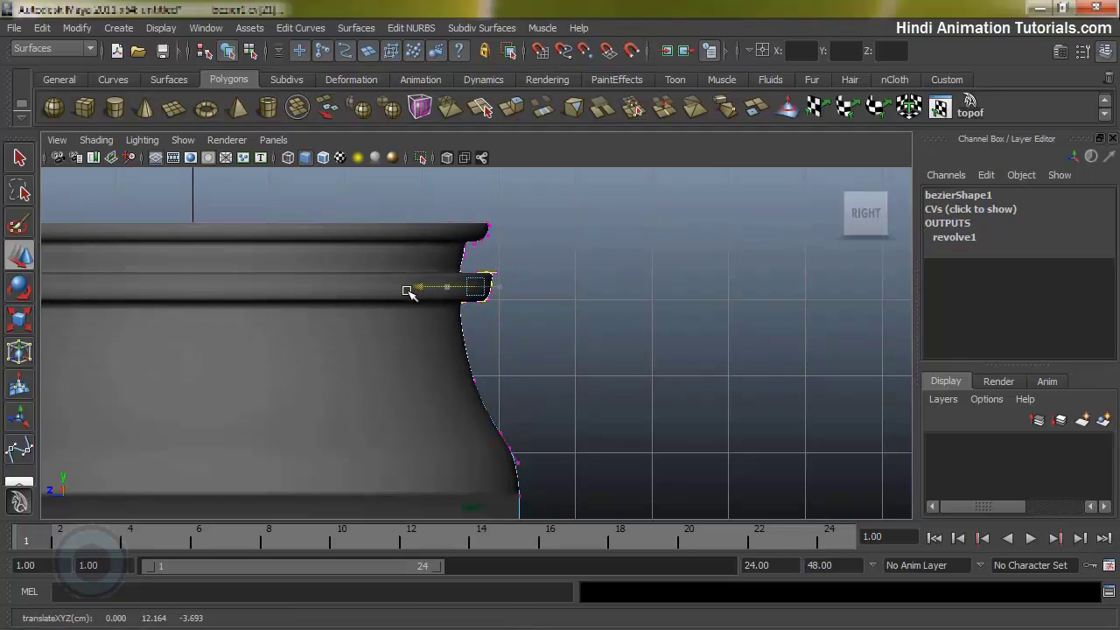
{"action": "right_click_drag", "start_coordinate": [412, 289], "coordinate": [336, 385], "text": "alt"}
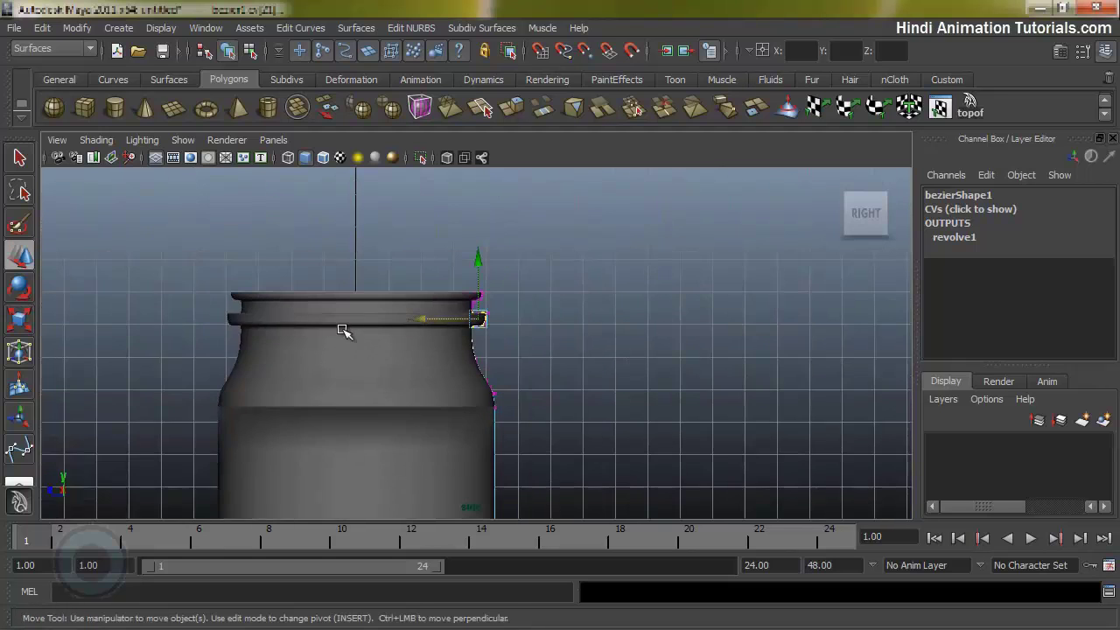
{"action": "middle_click_drag", "start_coordinate": [377, 300], "coordinate": [433, 213], "text": "alt"}
{"action": "right_click_drag", "start_coordinate": [501, 274], "coordinate": [412, 301], "text": "alt"}
{"action": "middle_click_drag", "start_coordinate": [392, 326], "coordinate": [388, 279], "text": "alt"}
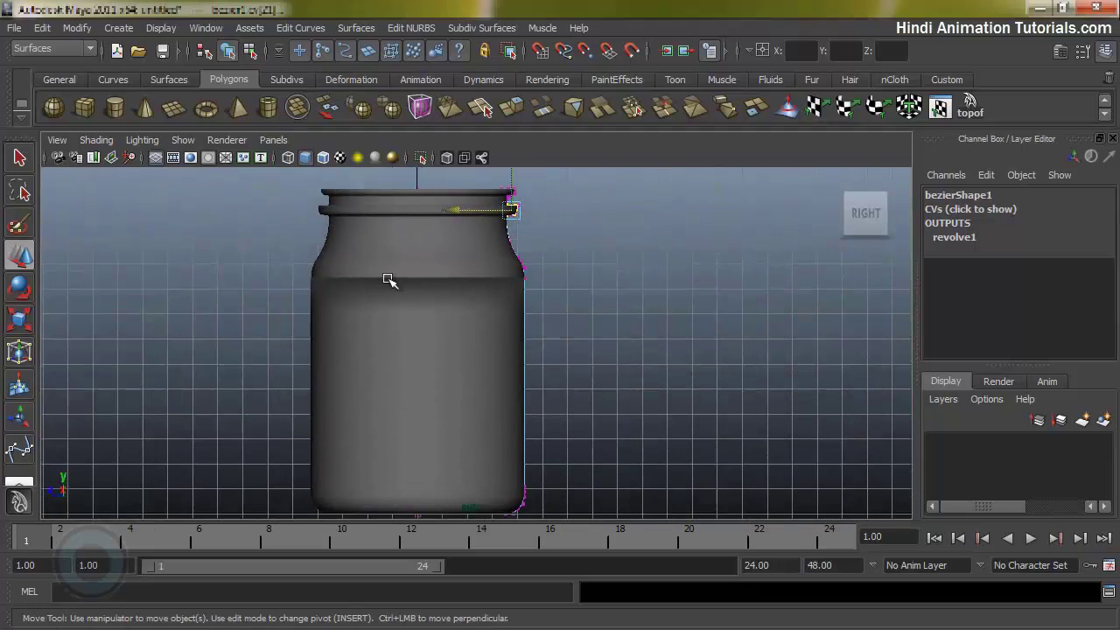
Select the revolved jar surface and examine its rim, shoulder and body from several angles in the perspective view
{"action": "key", "text": "space"}
{"action": "left_click_drag", "start_coordinate": [404, 275], "coordinate": [425, 231]}
{"action": "left_click_drag", "start_coordinate": [471, 273], "coordinate": [380, 303], "text": "alt"}
{"action": "left_click", "coordinate": [380, 303]}
{"action": "left_click_drag", "start_coordinate": [605, 408], "coordinate": [659, 347], "text": "alt"}
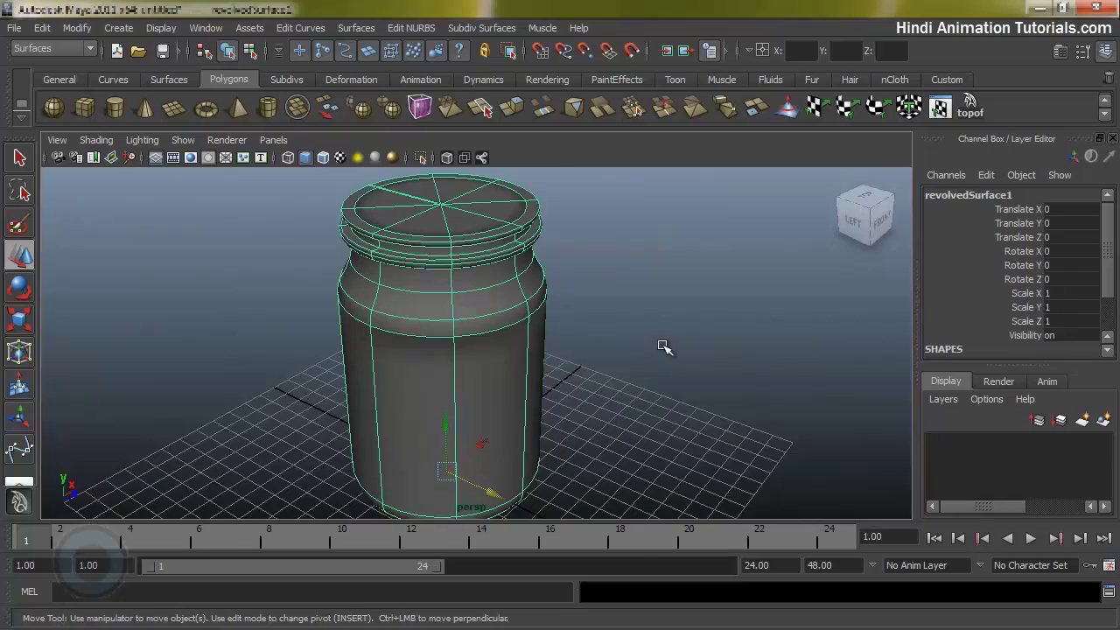
{"action": "left_click", "coordinate": [663, 348]}
{"action": "left_click_drag", "start_coordinate": [573, 400], "coordinate": [475, 343], "text": "alt"}
{"action": "left_click", "coordinate": [465, 312]}
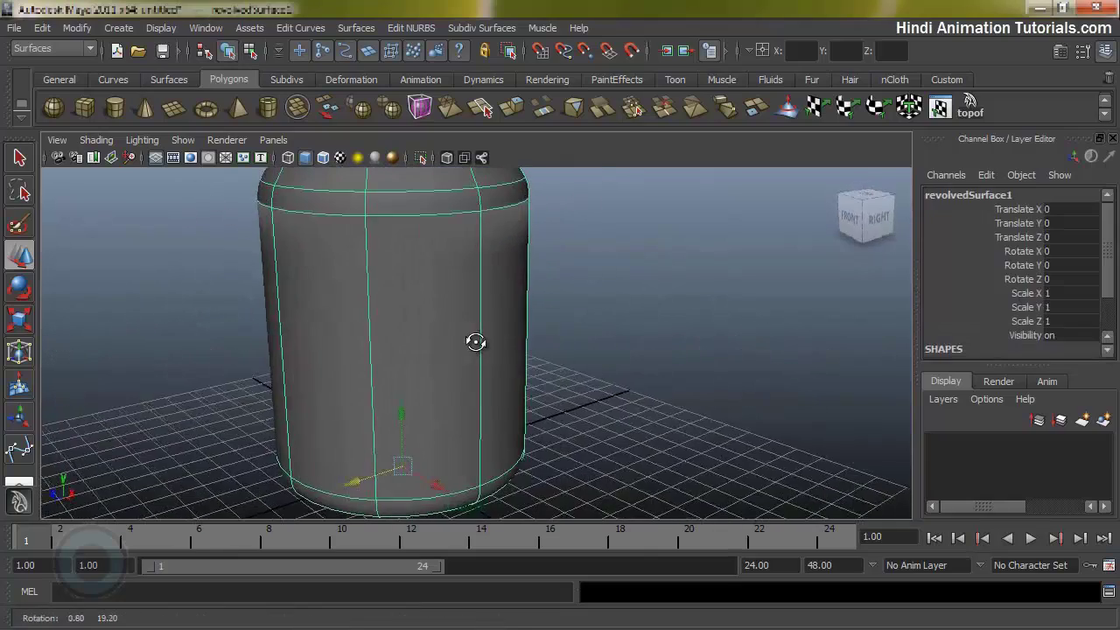
{"action": "left_click_drag", "start_coordinate": [436, 222], "coordinate": [513, 286], "text": "alt"}
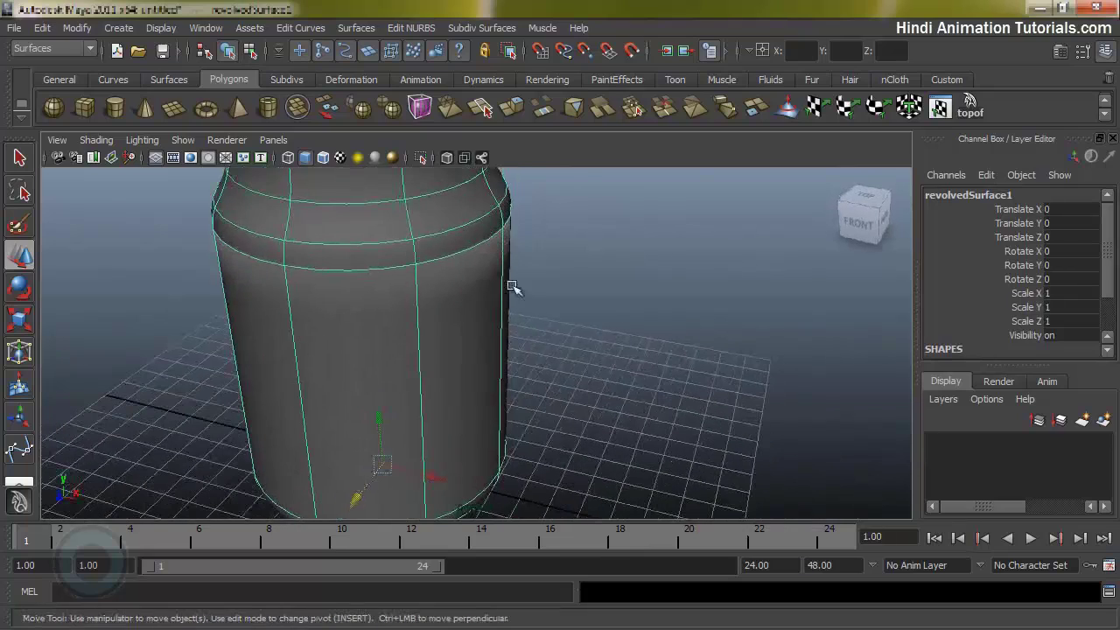
{"action": "middle_click_drag", "start_coordinate": [513, 287], "coordinate": [569, 379], "text": "alt"}
{"action": "right_click_drag", "start_coordinate": [575, 382], "coordinate": [435, 371], "text": "alt"}
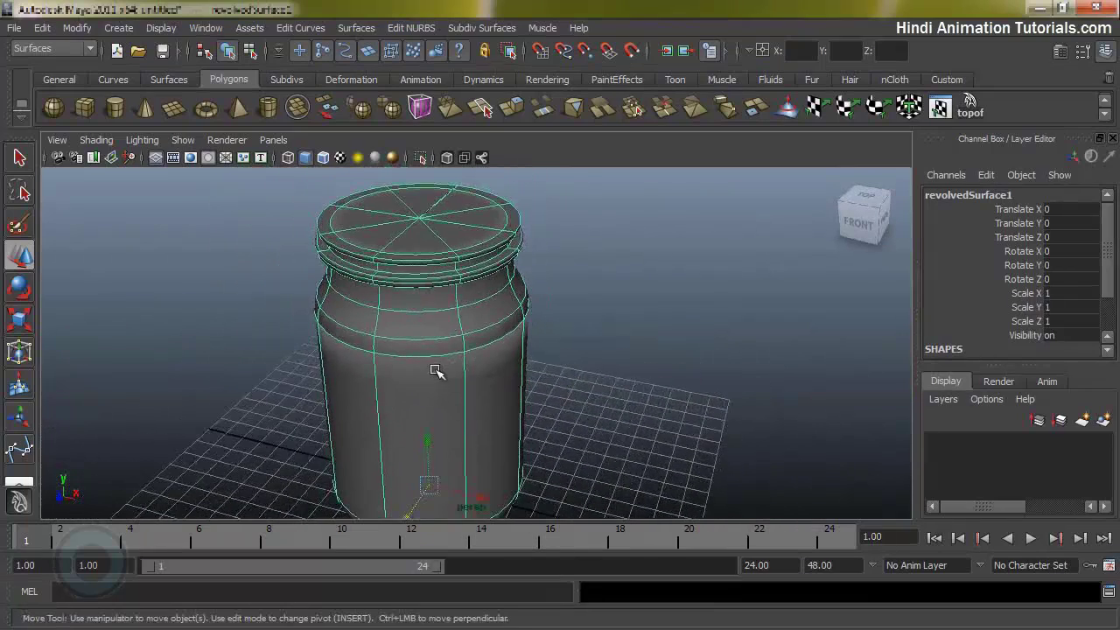
Examine the jar's profile from several angles and compare its proportions with the smuckers-strawberry-jam.jpg reference photo
{"action": "left_click", "coordinate": [560, 255]}
{"action": "left_click_drag", "start_coordinate": [518, 351], "coordinate": [457, 297], "text": "alt"}
{"action": "left_click", "coordinate": [455, 300]}
{"action": "mouse_move", "coordinate": [402, 464]}
{"action": "left_mouse_down", "text": "alt"}
{"action": "mouse_move", "coordinate": [416, 336]}
{"action": "mouse_move", "coordinate": [400, 482]}
{"action": "left_mouse_up", "text": "alt"}
{"action": "left_click_drag", "start_coordinate": [409, 315], "coordinate": [381, 350], "text": "alt"}
{"action": "right_click_drag", "start_coordinate": [381, 350], "coordinate": [293, 260], "text": "alt"}
{"action": "left_click_drag", "start_coordinate": [538, 337], "coordinate": [582, 311], "text": "alt"}
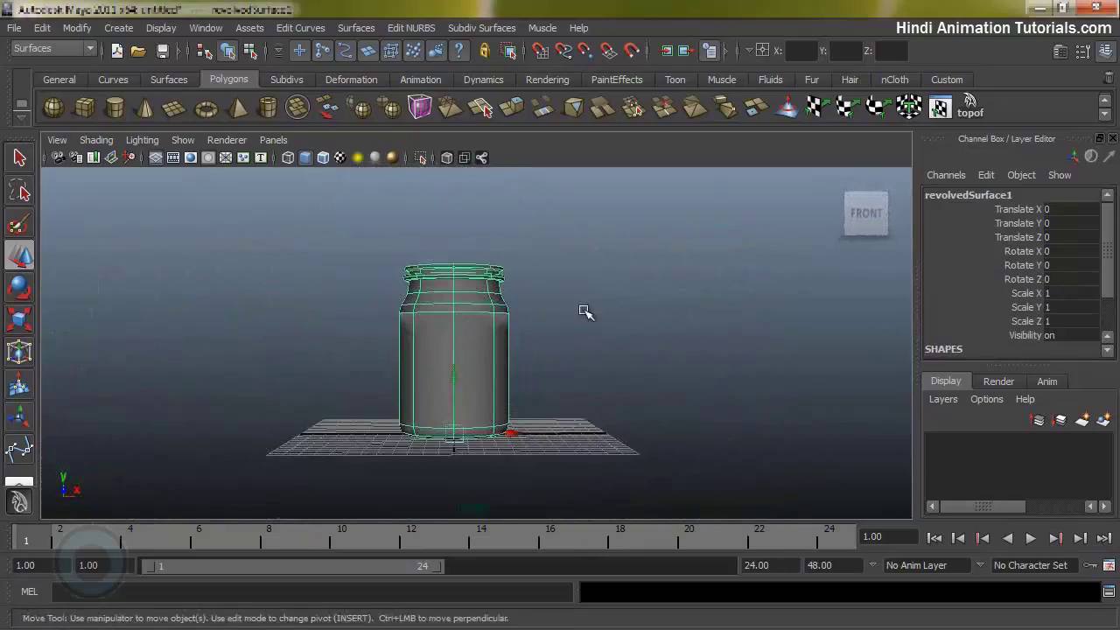
{"action": "left_click", "coordinate": [586, 312]}
{"action": "left_click_drag", "start_coordinate": [522, 385], "coordinate": [516, 420], "text": "alt"}
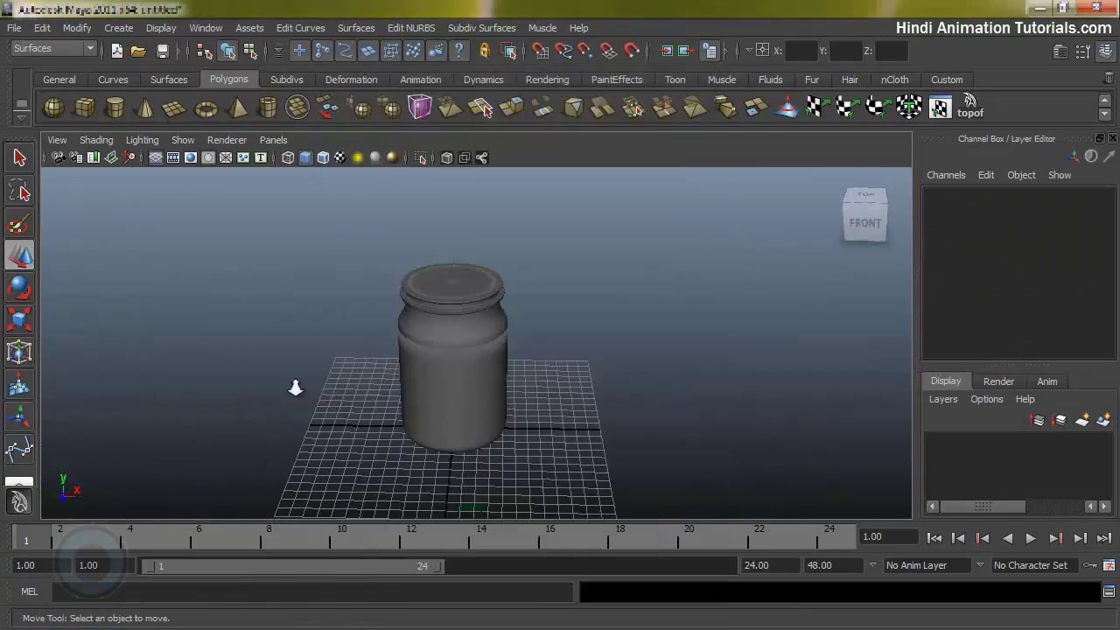
{"action": "right_click_drag", "start_coordinate": [295, 388], "coordinate": [443, 358], "text": "alt"}
{"action": "key", "text": "alt+Tab"}
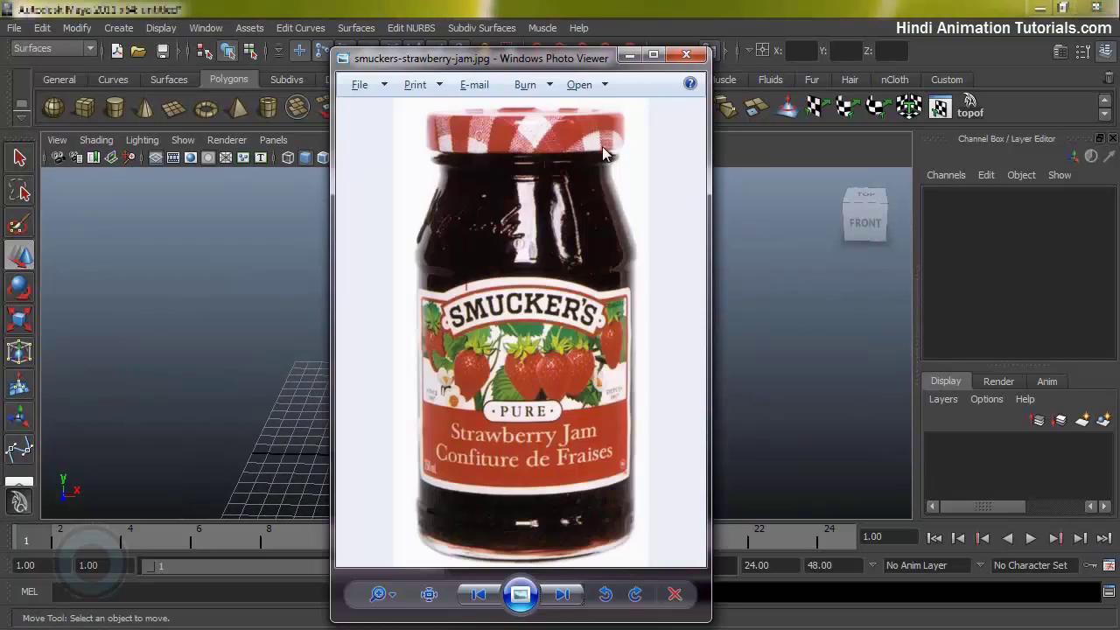
{"action": "key", "text": "alt+Tab"}
{"action": "right_click_drag", "start_coordinate": [610, 464], "coordinate": [570, 421], "text": "alt"}
{"action": "left_click_drag", "start_coordinate": [550, 434], "coordinate": [535, 400], "text": "alt"}
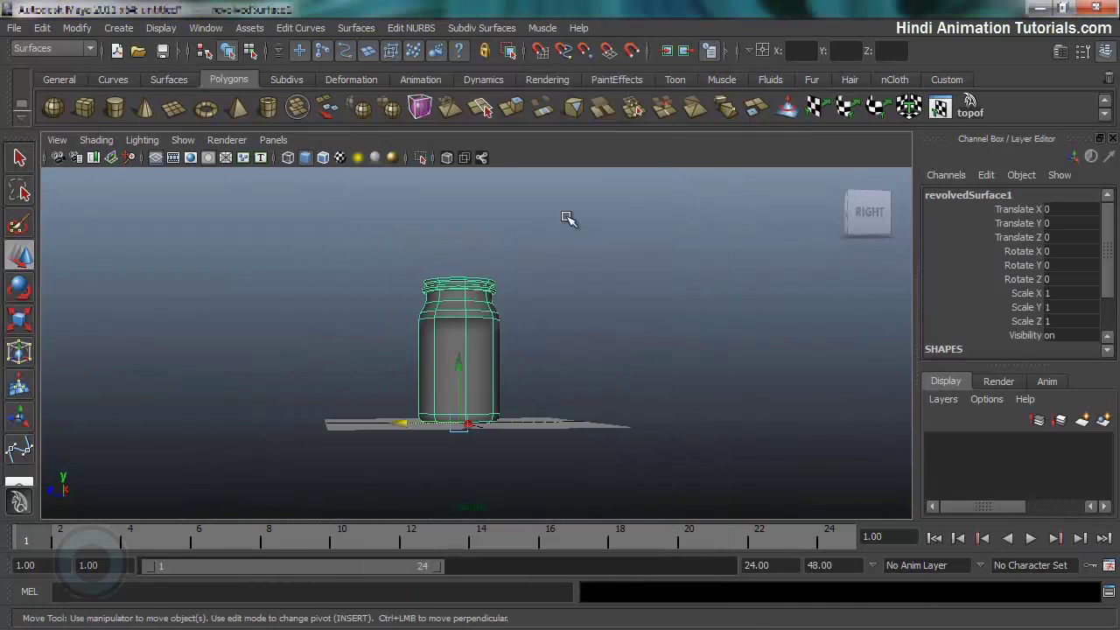
{"action": "left_click_drag", "start_coordinate": [567, 218], "coordinate": [649, 304], "text": "alt"}
Open the glass_jar.JPG reference photo from the jam_ref folder and compare its shape with the modelled jar
{"action": "key", "text": "alt+Tab"}
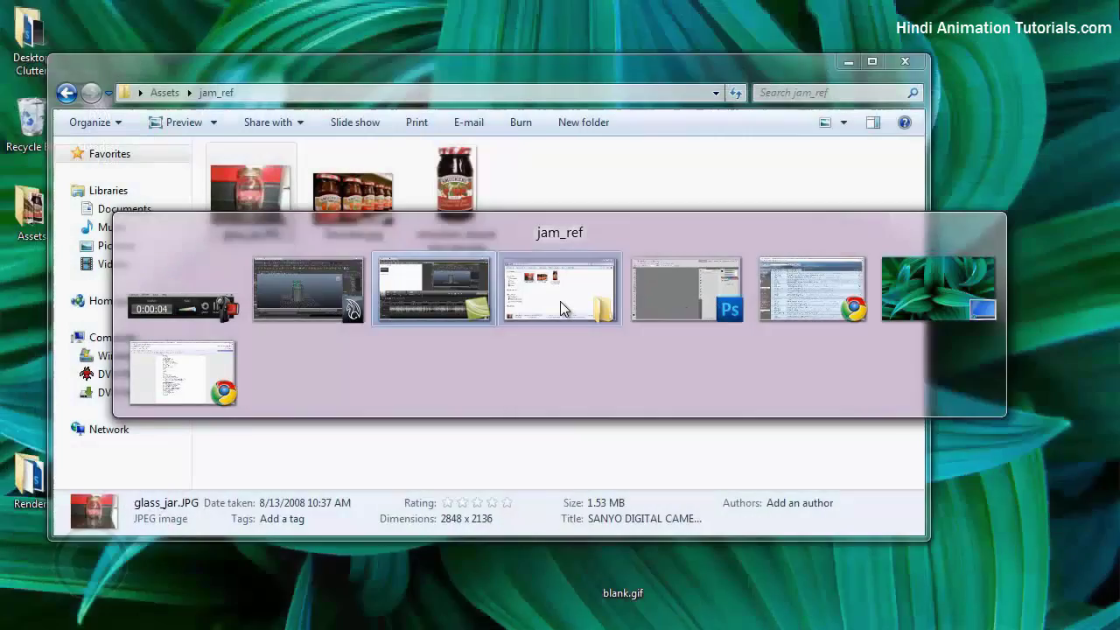
{"action": "left_click", "coordinate": [560, 293]}
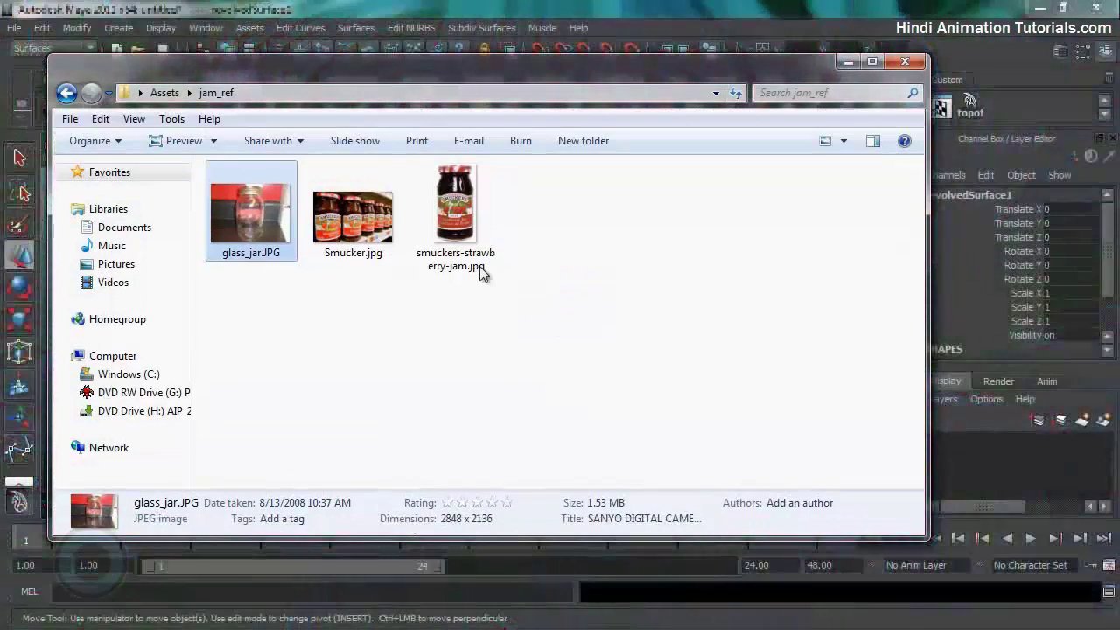
{"action": "double_click", "coordinate": [265, 223]}
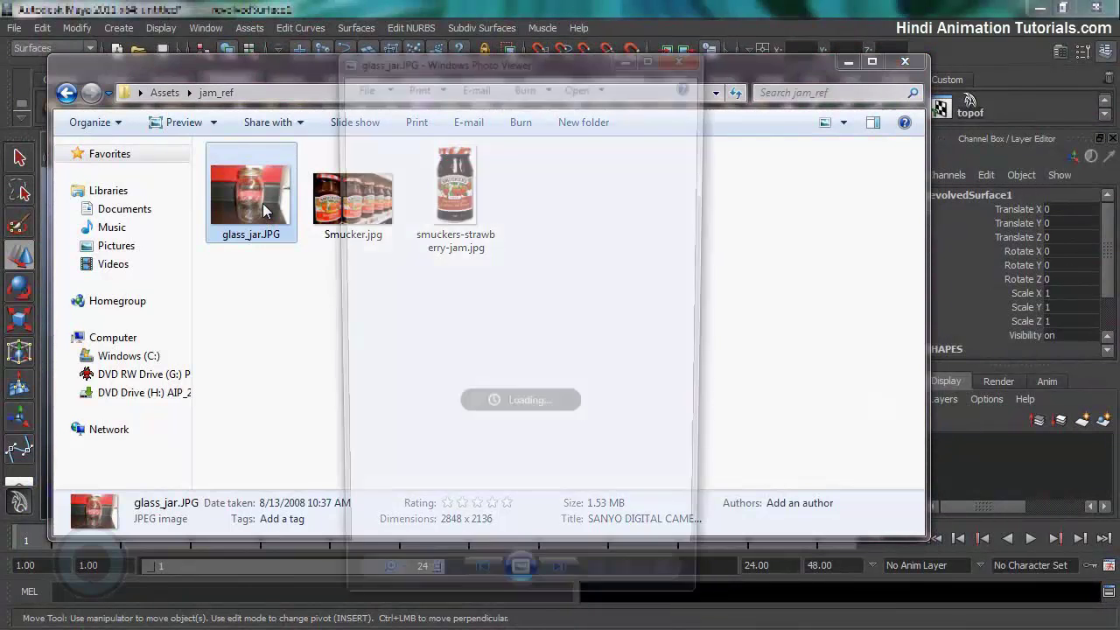
{"action": "left_click", "coordinate": [757, 13]}
{"action": "key", "text": "alt+Tab"}
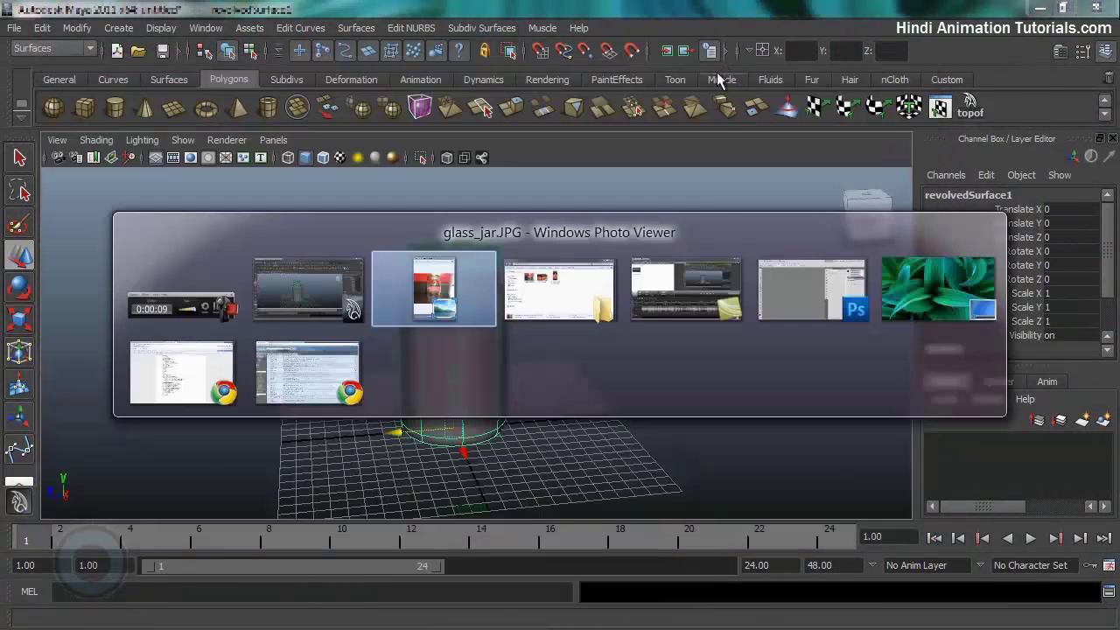
{"action": "key", "text": "alt+Tab"}
{"action": "key", "text": "alt+Tab"}
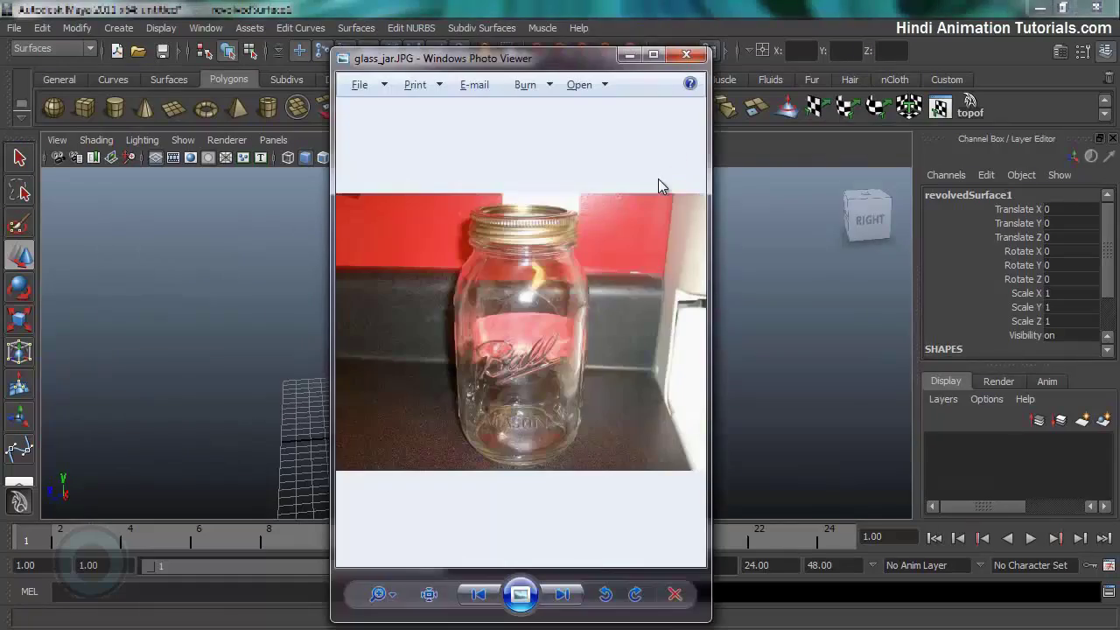
{"action": "key", "text": "alt+Tab"}
{"action": "left_click_drag", "start_coordinate": [564, 367], "coordinate": [557, 334], "text": "alt"}
{"action": "right_click_drag", "start_coordinate": [560, 336], "coordinate": [696, 337], "text": "alt"}
{"action": "key", "text": "alt+Tab"}
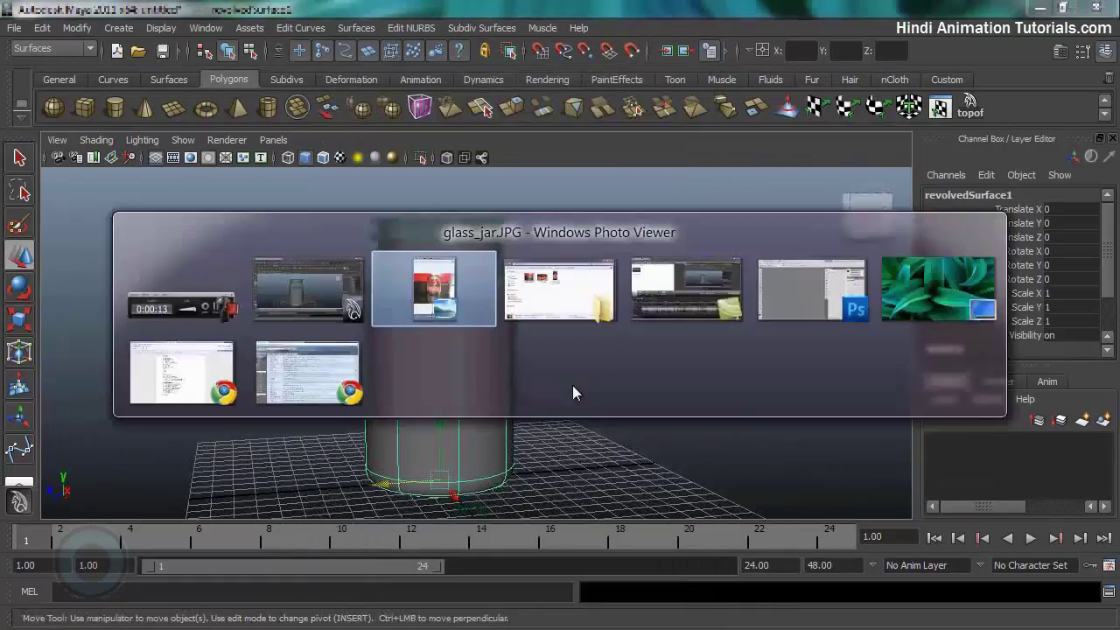
{"action": "key", "text": "alt+Tab"}
{"action": "right_click_drag", "start_coordinate": [405, 408], "coordinate": [611, 379], "text": "alt"}
{"action": "left_click_drag", "start_coordinate": [611, 379], "coordinate": [500, 382], "text": "alt"}
Open the NURBS to Polygons conversion options for the revolved jar surface and reset them to their defaults
{"action": "left_click", "coordinate": [77, 28]}
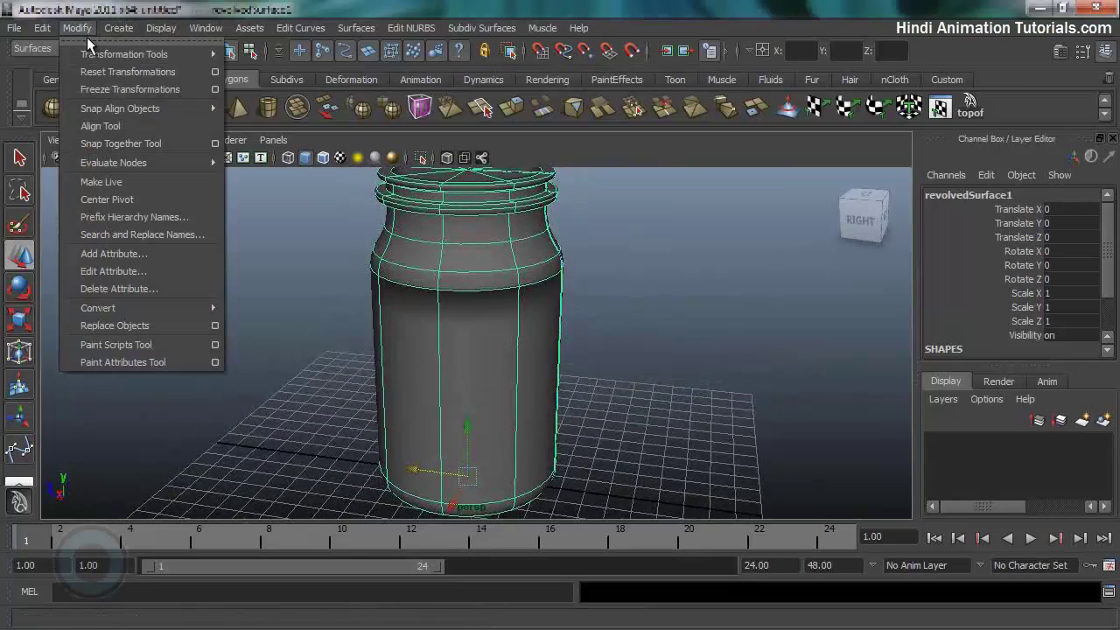
{"action": "mouse_move", "coordinate": [175, 308]}
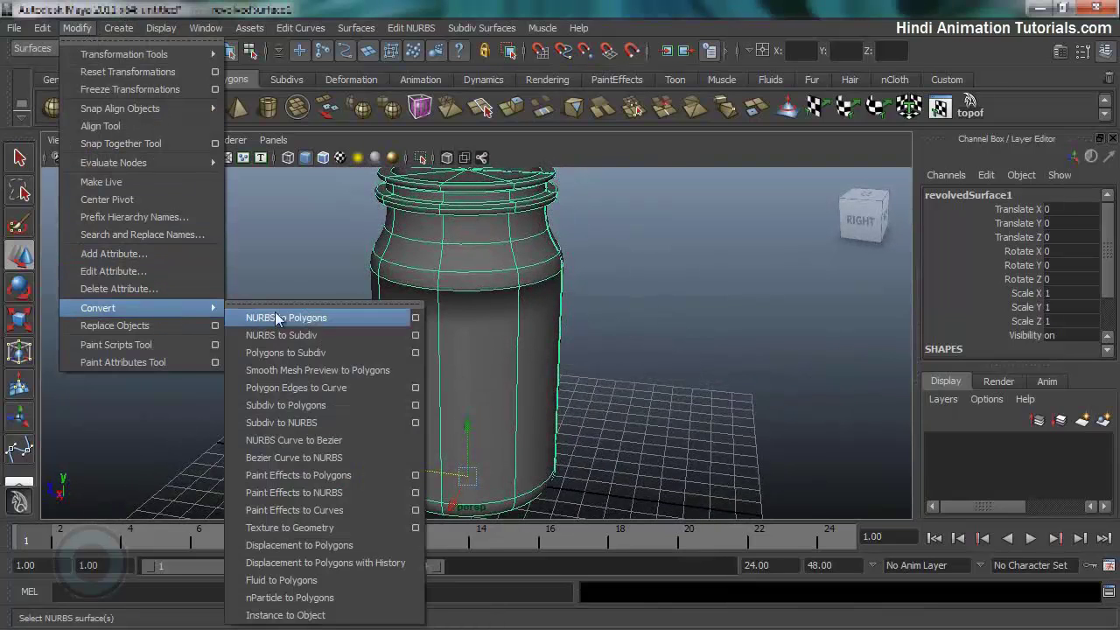
{"action": "left_click", "coordinate": [417, 318]}
{"action": "left_click", "coordinate": [578, 198]}
{"action": "left_click", "coordinate": [613, 233]}
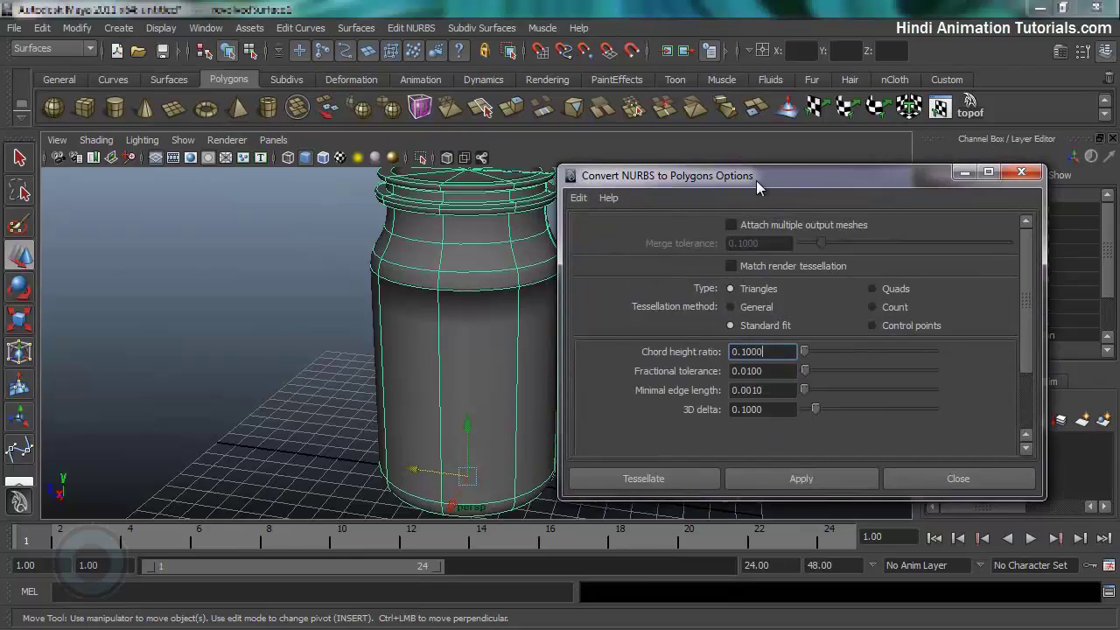
Try converting the jar surface to polygons using Triangles and Standard fit, and inspect the mesh around its neck and body
{"action": "left_click_drag", "start_coordinate": [756, 181], "coordinate": [107, 60]}
{"action": "left_click_drag", "start_coordinate": [500, 311], "coordinate": [532, 309], "text": "alt"}
{"action": "left_click", "coordinate": [157, 360]}
{"action": "middle_click_drag", "start_coordinate": [618, 271], "coordinate": [718, 268], "text": "alt"}
{"action": "scroll", "coordinate": [717, 268], "scroll_direction": "up", "scroll_amount": 2}
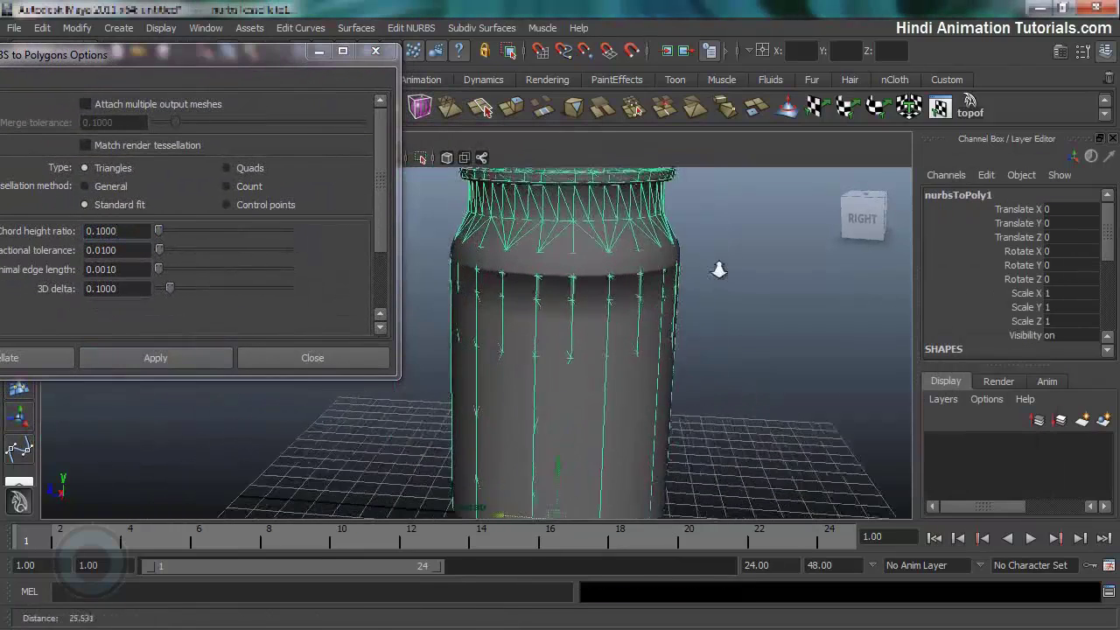
{"action": "middle_click_drag", "start_coordinate": [597, 224], "coordinate": [540, 361], "text": "alt"}
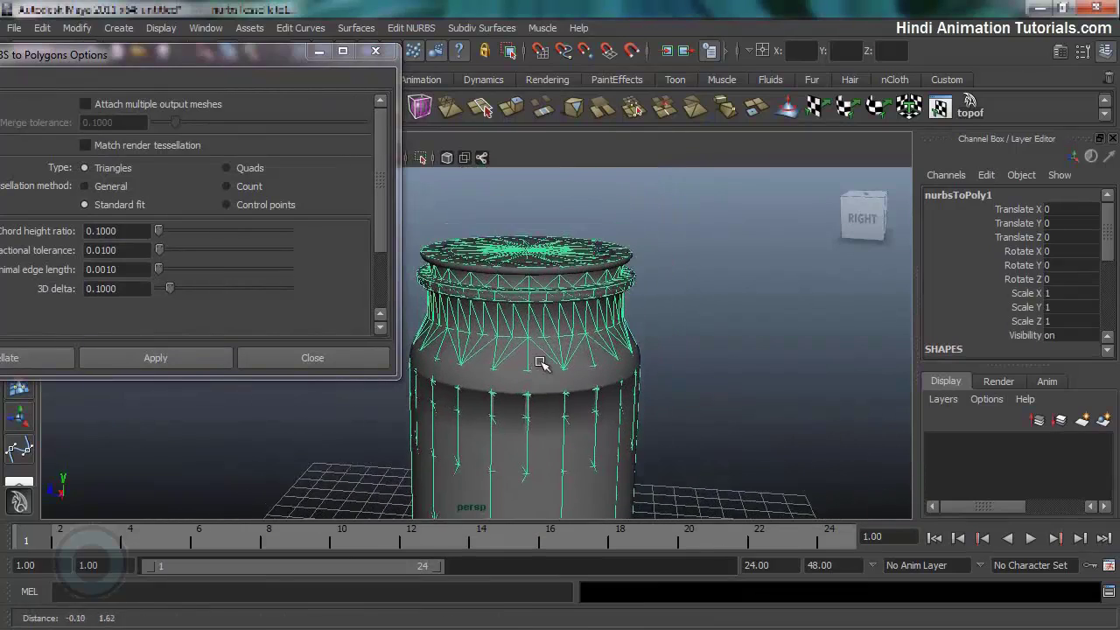
{"action": "right_click_drag", "start_coordinate": [543, 363], "coordinate": [655, 330], "text": "alt"}
{"action": "middle_click_drag", "start_coordinate": [641, 342], "coordinate": [685, 184], "text": "alt"}
{"action": "right_click_drag", "start_coordinate": [684, 184], "coordinate": [622, 253], "text": "alt"}
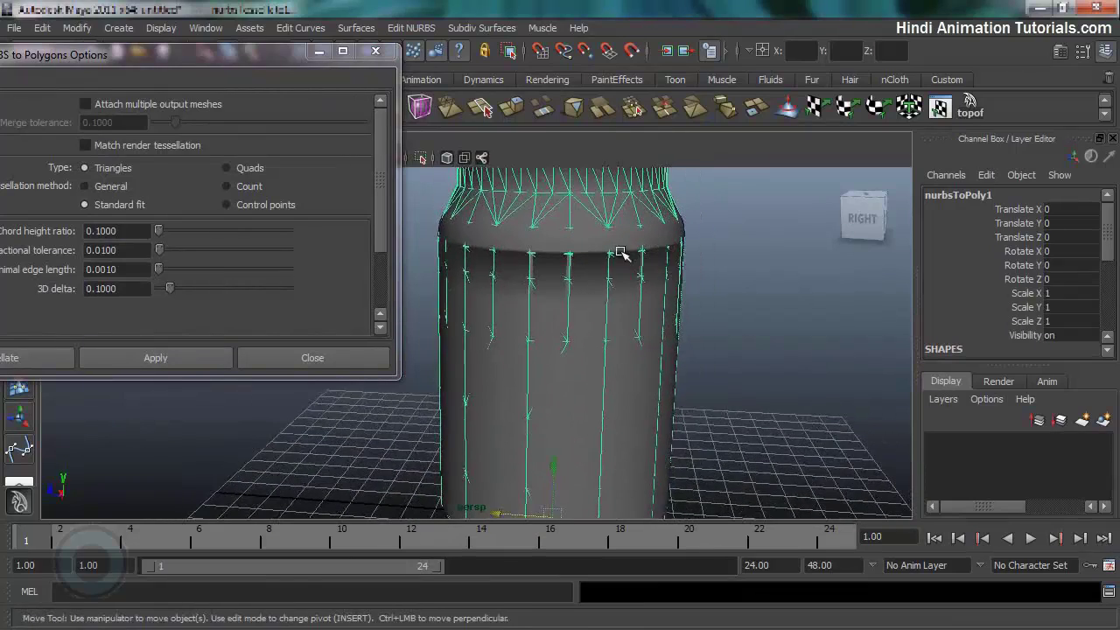
{"action": "left_click_drag", "start_coordinate": [606, 284], "coordinate": [578, 277], "text": "alt"}
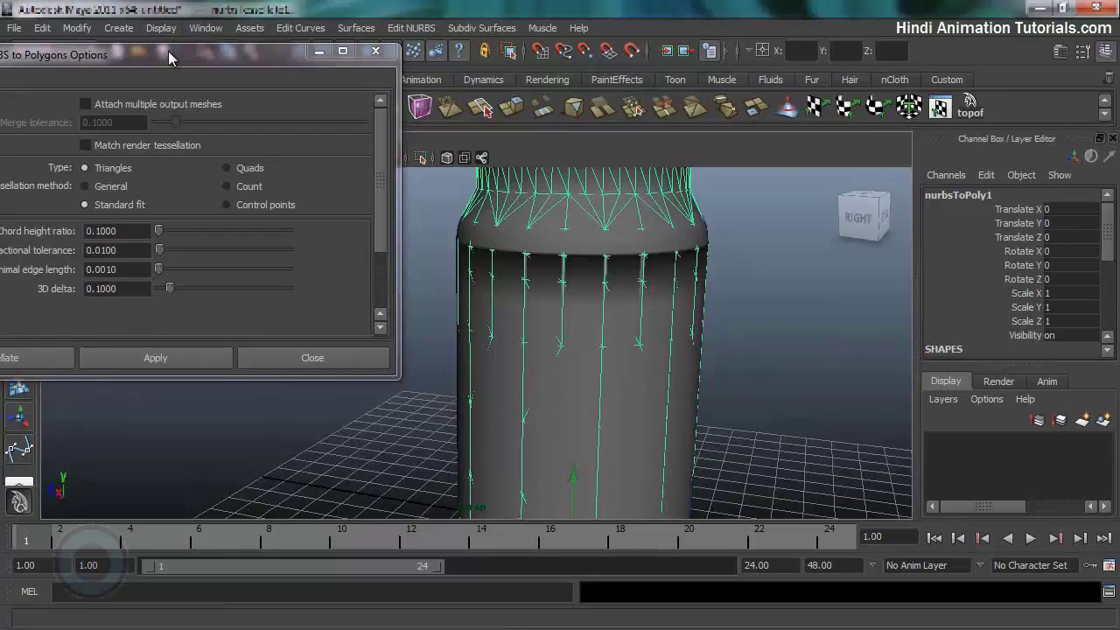
Add the Hide Unselected Objects command to the Custom shelf and use it to isolate the converted mesh
{"action": "left_click_drag", "start_coordinate": [168, 51], "coordinate": [159, 252]}
{"action": "left_click", "coordinate": [945, 79]}
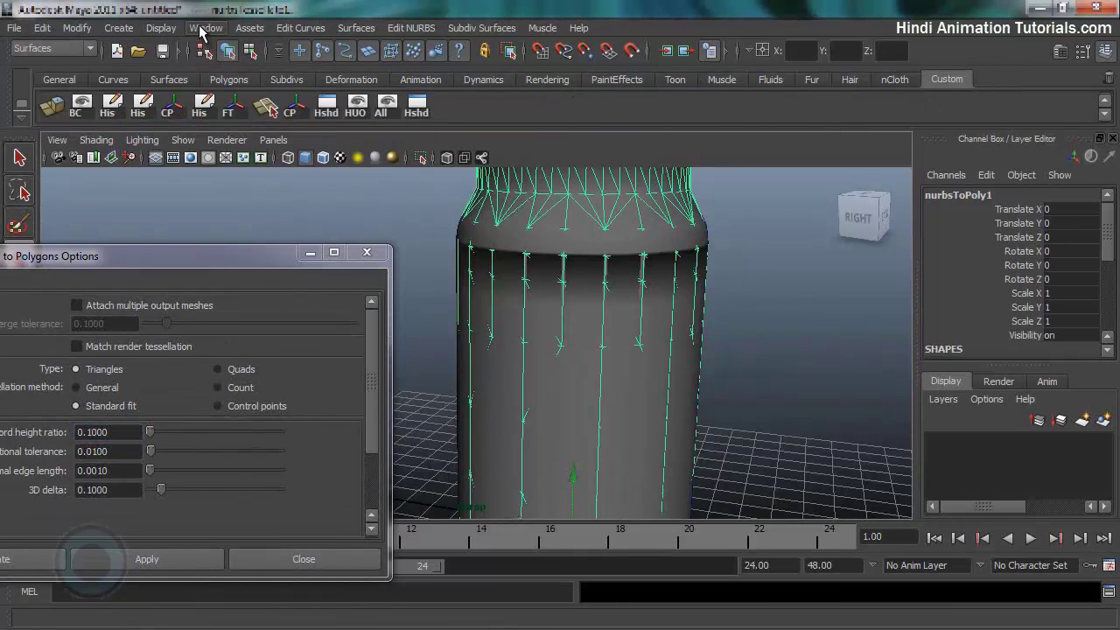
{"action": "left_click", "coordinate": [151, 33]}
{"action": "mouse_move", "coordinate": [188, 108]}
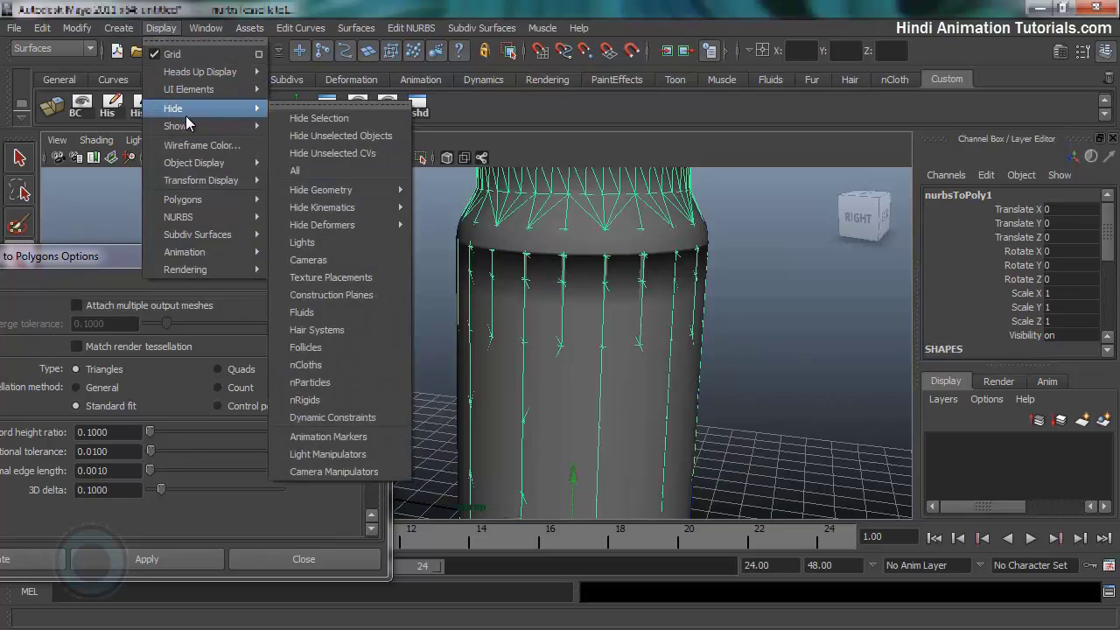
{"action": "left_click", "coordinate": [336, 138], "text": "ctrl+shift"}
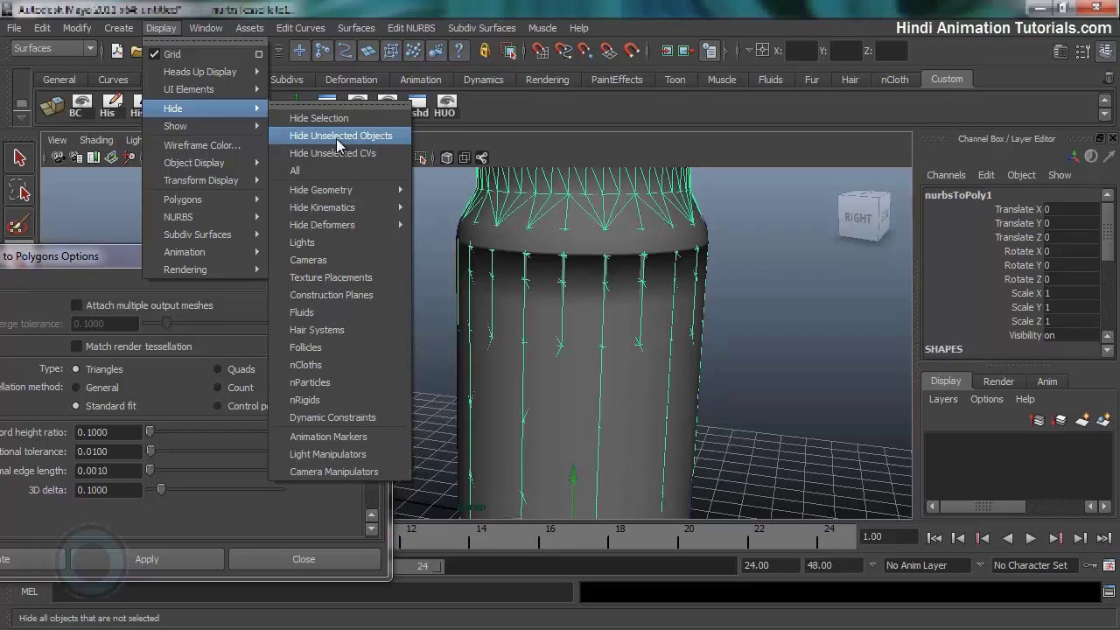
{"action": "left_click", "coordinate": [455, 110]}
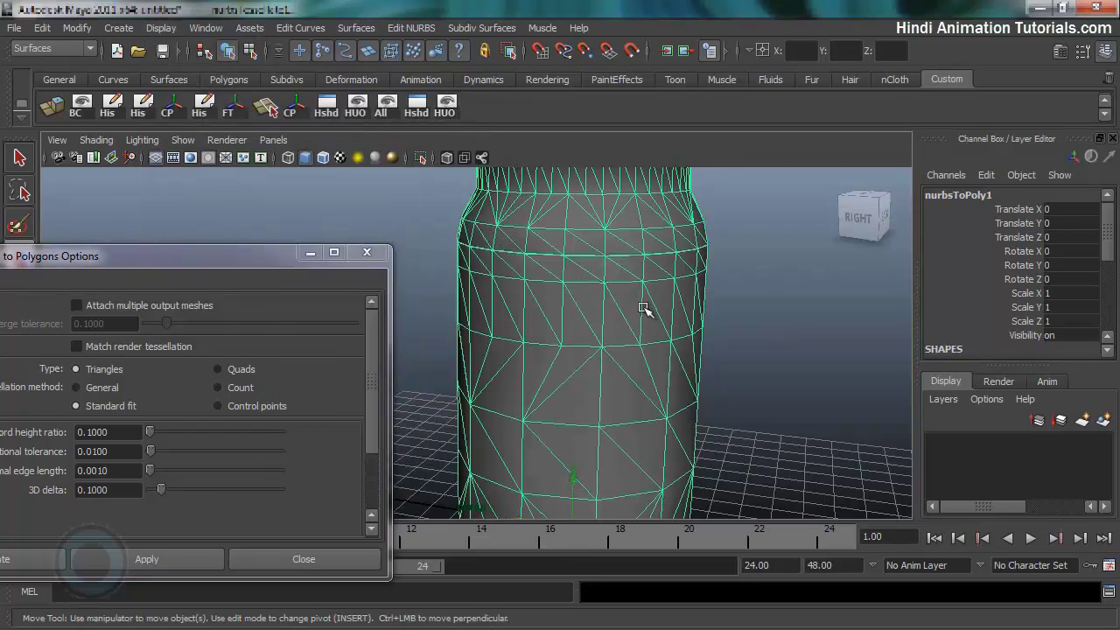
Inspect the isolated triangulated mesh, and undo the hiding and the triangle conversion to return to the revolved surface
{"action": "right_click_drag", "start_coordinate": [759, 315], "coordinate": [640, 320], "text": "alt"}
{"action": "left_click_drag", "start_coordinate": [639, 320], "coordinate": [604, 357], "text": "alt"}
{"action": "left_click", "coordinate": [672, 268]}
{"action": "left_click", "coordinate": [526, 352]}
{"action": "left_click_drag", "start_coordinate": [524, 331], "coordinate": [533, 320], "text": "alt"}
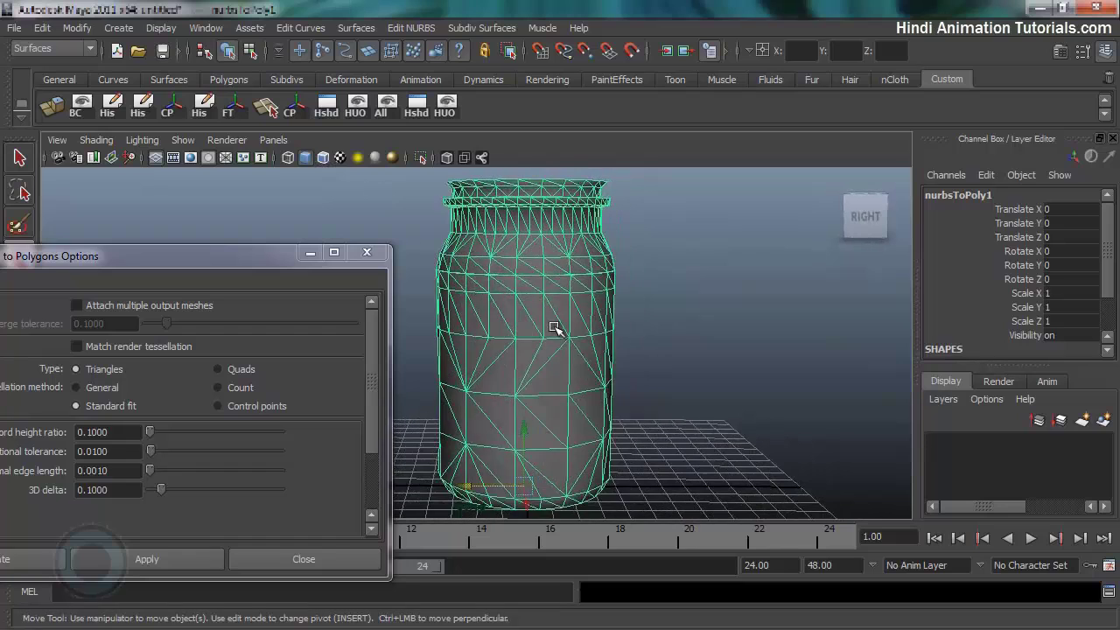
{"action": "key", "text": "ctrl+z"}
{"action": "key", "text": "ctrl+z"}
{"action": "key", "text": "ctrl+z"}
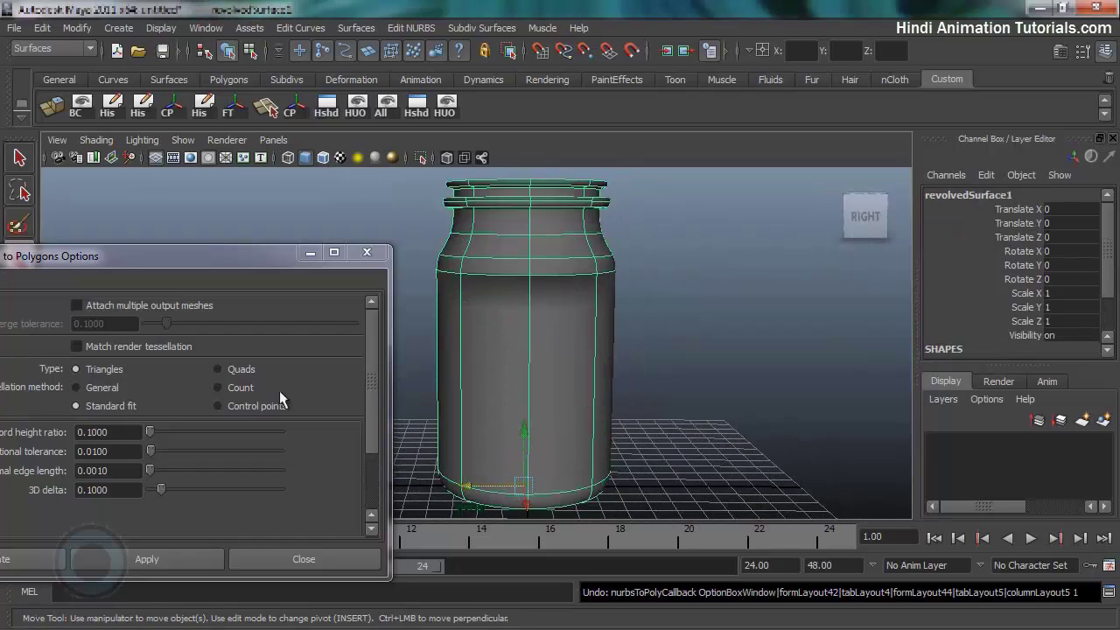
Set the polygon conversion type to Quads, the tessellation method to Count and the count to 4000
{"action": "left_click_drag", "start_coordinate": [133, 274], "coordinate": [133, 227]}
{"action": "left_click", "coordinate": [237, 340]}
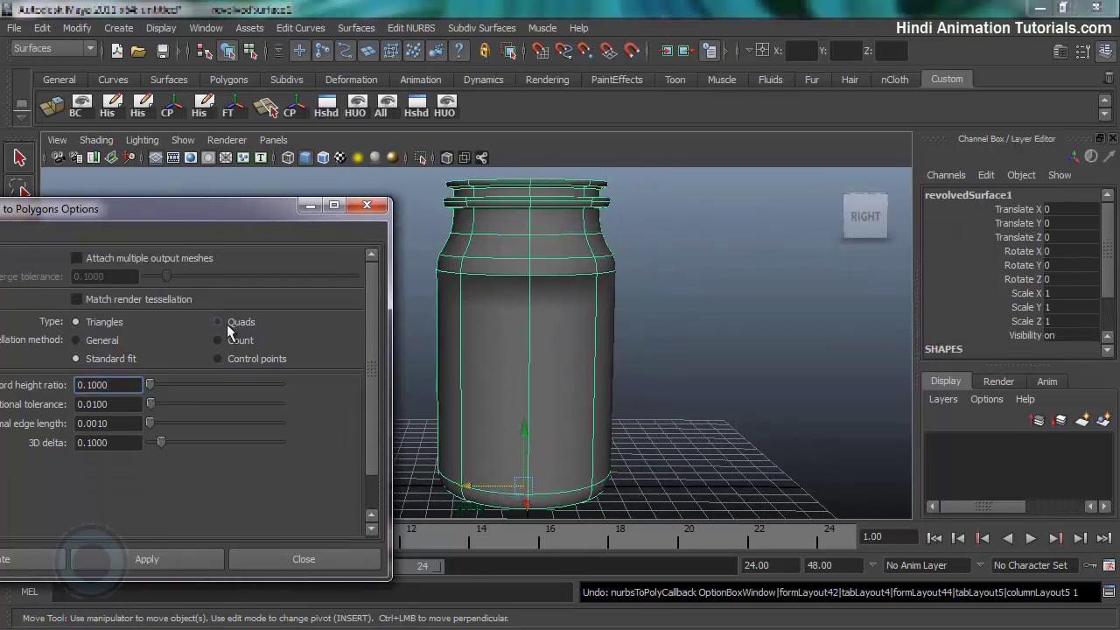
{"action": "left_click", "coordinate": [233, 319]}
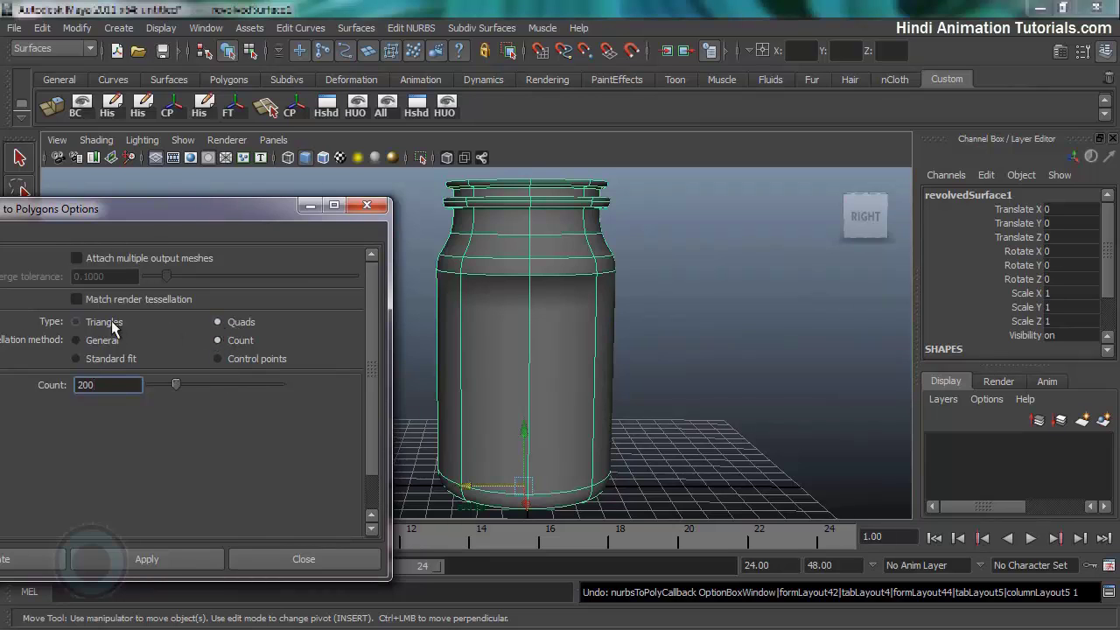
{"action": "left_click_drag", "start_coordinate": [239, 212], "coordinate": [392, 167]}
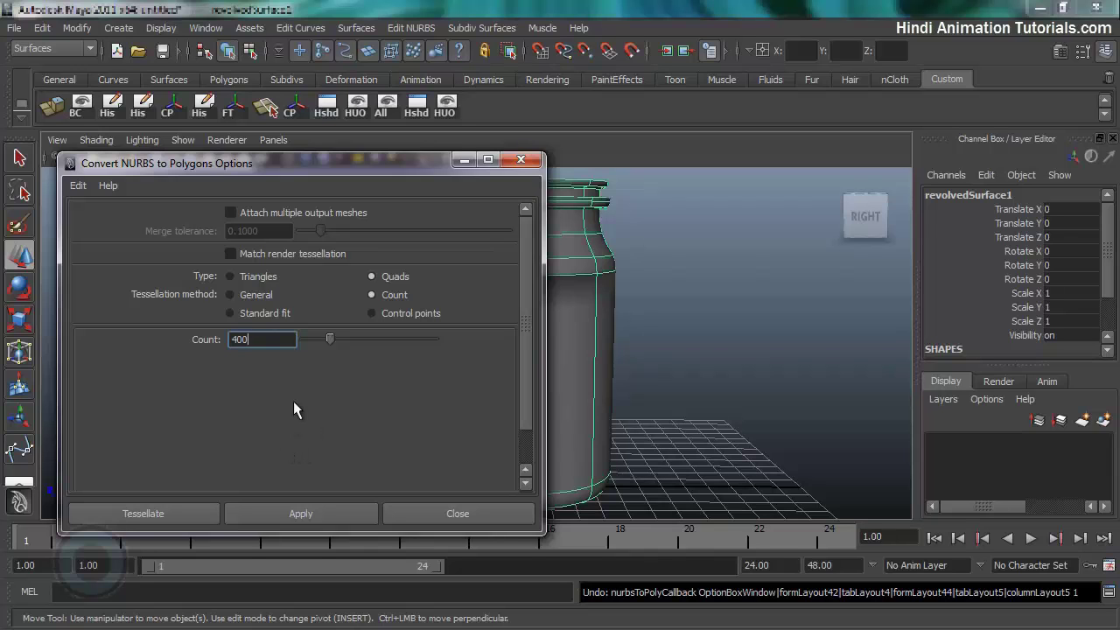
{"action": "type", "text": "0"}
Apply the NURBS to Polygons conversion to the revolved jar surface with the quad settings
{"action": "left_click_drag", "start_coordinate": [339, 161], "coordinate": [219, 184]}
{"action": "middle_click_drag", "start_coordinate": [575, 347], "coordinate": [598, 348], "text": "alt"}
{"action": "right_click_drag", "start_coordinate": [598, 349], "coordinate": [672, 361], "text": "alt"}
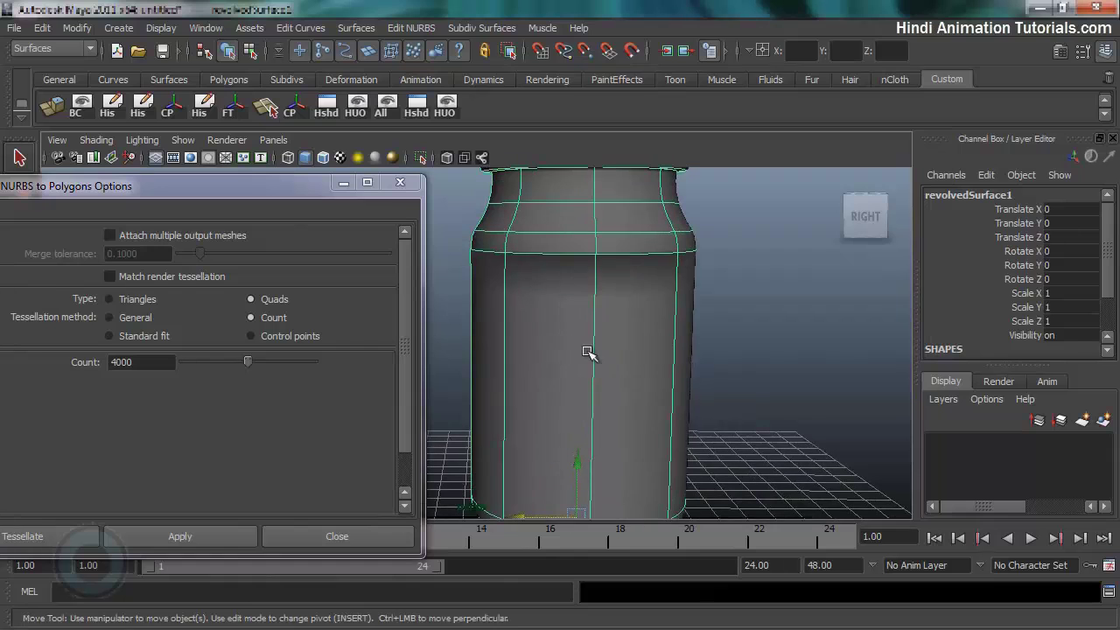
{"action": "middle_click_drag", "start_coordinate": [590, 353], "coordinate": [598, 352], "text": "alt"}
{"action": "right_click_drag", "start_coordinate": [640, 358], "coordinate": [529, 364], "text": "alt"}
{"action": "left_click_drag", "start_coordinate": [530, 365], "coordinate": [430, 313], "text": "alt"}
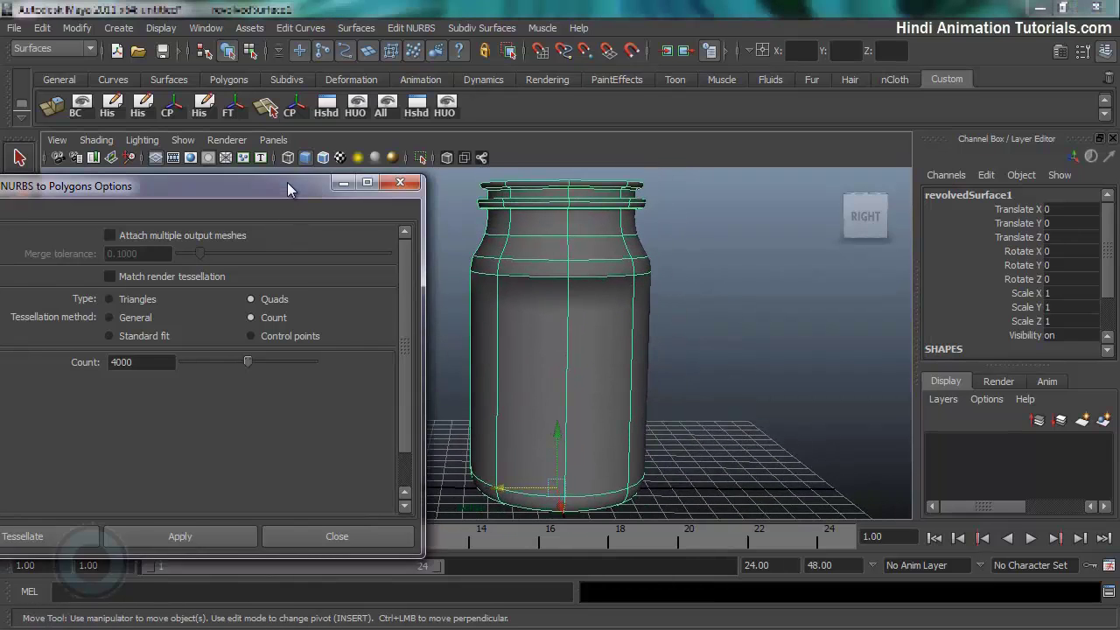
{"action": "left_click_drag", "start_coordinate": [289, 187], "coordinate": [305, 161]}
{"action": "left_click", "coordinate": [249, 504]}
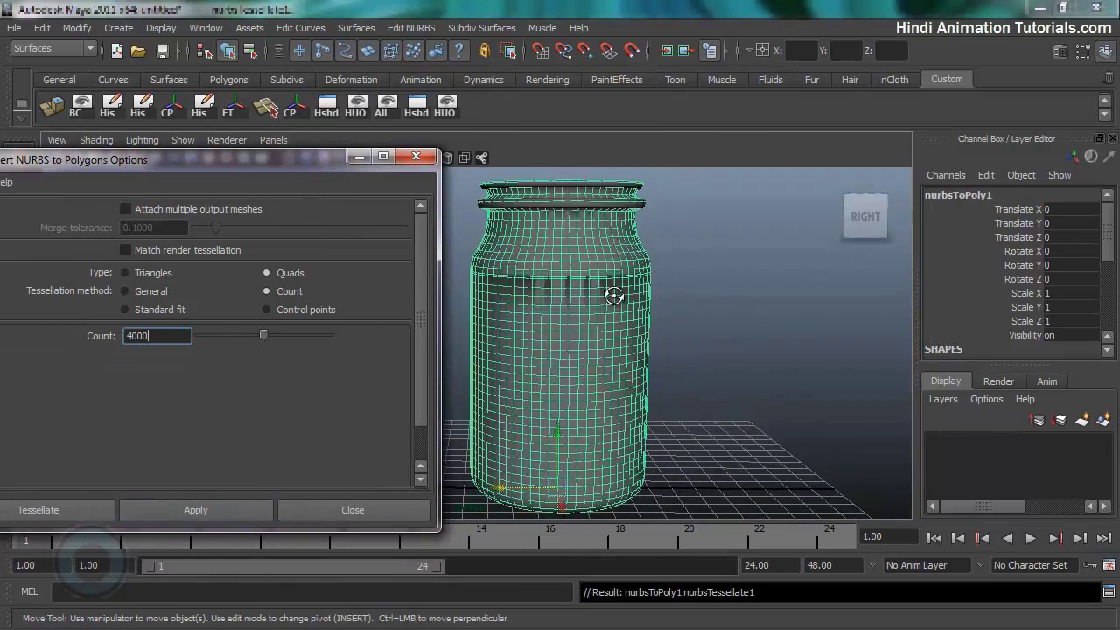
Examine the quad mesh of the jar around its rim, neck and body, both shaded and with its wireframe highlighted
{"action": "right_click_drag", "start_coordinate": [623, 289], "coordinate": [513, 306], "text": "alt"}
{"action": "left_click", "coordinate": [670, 387]}
{"action": "left_click_drag", "start_coordinate": [671, 387], "coordinate": [656, 351], "text": "alt"}
{"action": "right_click_drag", "start_coordinate": [657, 352], "coordinate": [536, 350], "text": "alt"}
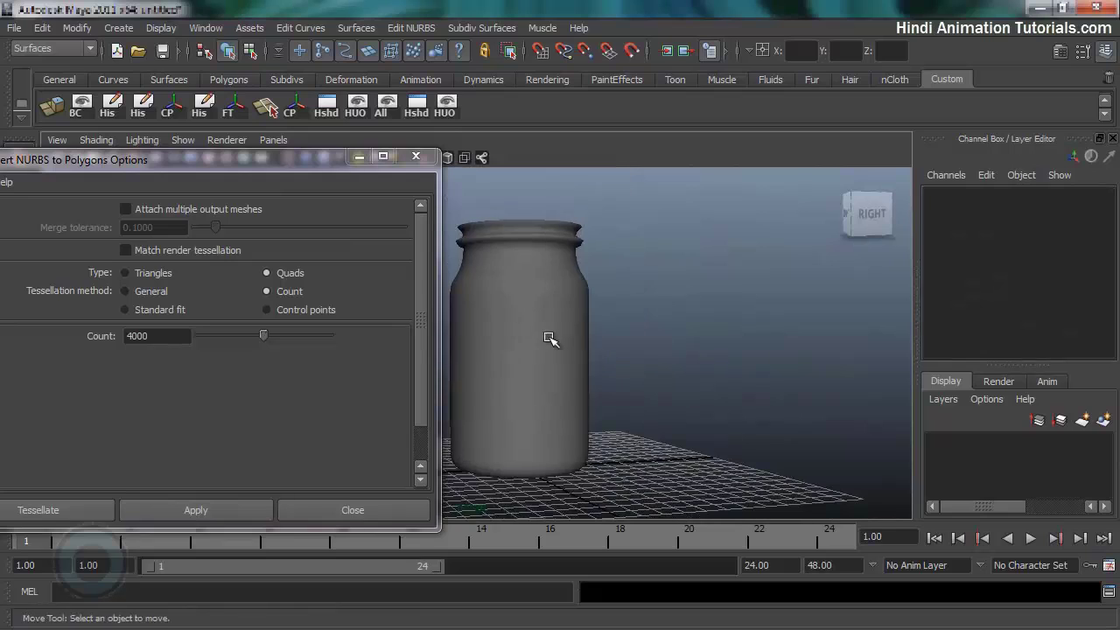
{"action": "middle_click_drag", "start_coordinate": [554, 340], "coordinate": [669, 366], "text": "alt"}
{"action": "left_click", "coordinate": [571, 319]}
{"action": "middle_click_drag", "start_coordinate": [564, 290], "coordinate": [512, 446], "text": "alt"}
{"action": "right_click_drag", "start_coordinate": [512, 446], "coordinate": [820, 445], "text": "alt"}
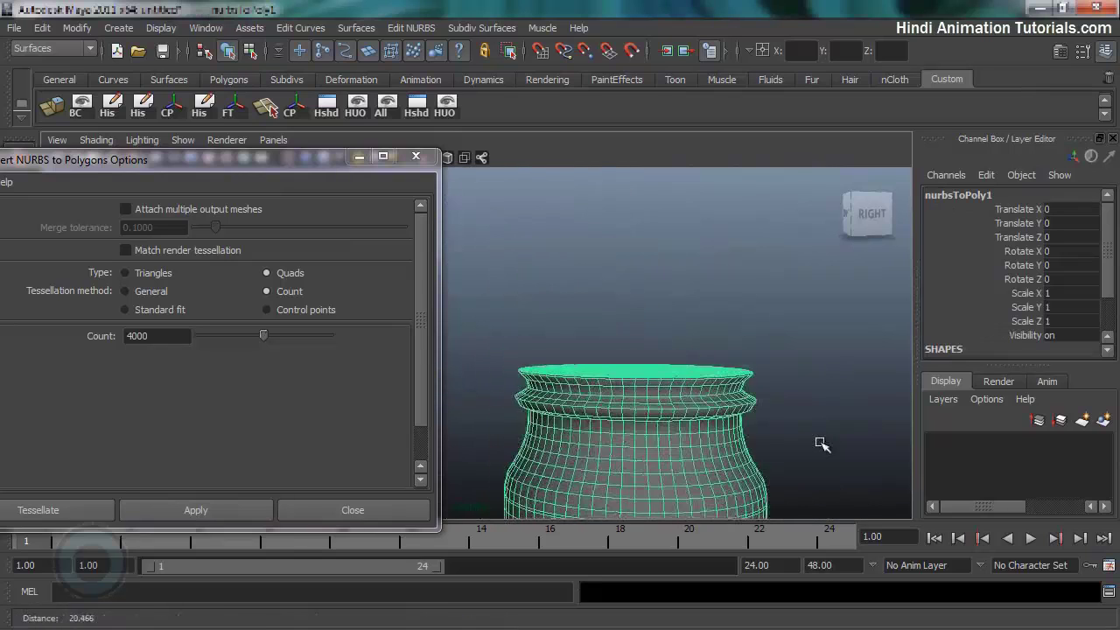
{"action": "middle_click_drag", "start_coordinate": [665, 423], "coordinate": [605, 319], "text": "alt"}
{"action": "right_click_drag", "start_coordinate": [606, 319], "coordinate": [570, 278], "text": "alt"}
Minimise the conversion options, switch the jar mesh to edge selection and select an edge near its base
{"action": "left_click", "coordinate": [354, 159]}
{"action": "left_click", "coordinate": [354, 160]}
{"action": "left_click_drag", "start_coordinate": [570, 278], "coordinate": [510, 325], "text": "alt"}
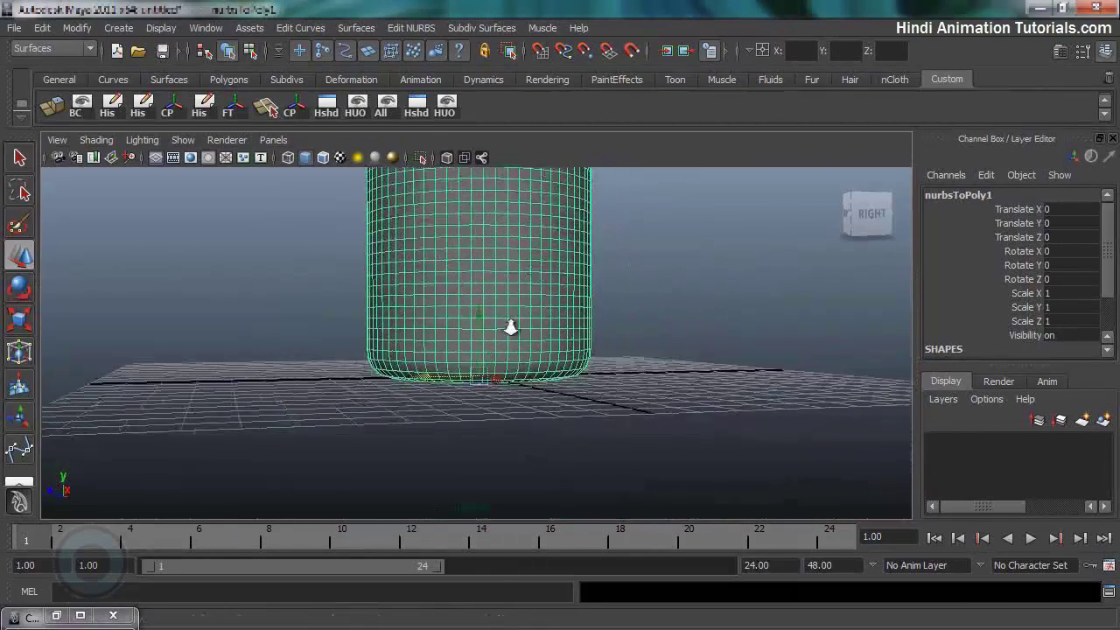
{"action": "right_click_drag", "start_coordinate": [510, 325], "coordinate": [563, 332], "text": "alt"}
{"action": "right_click", "coordinate": [560, 298]}
{"action": "left_click", "coordinate": [563, 256]}
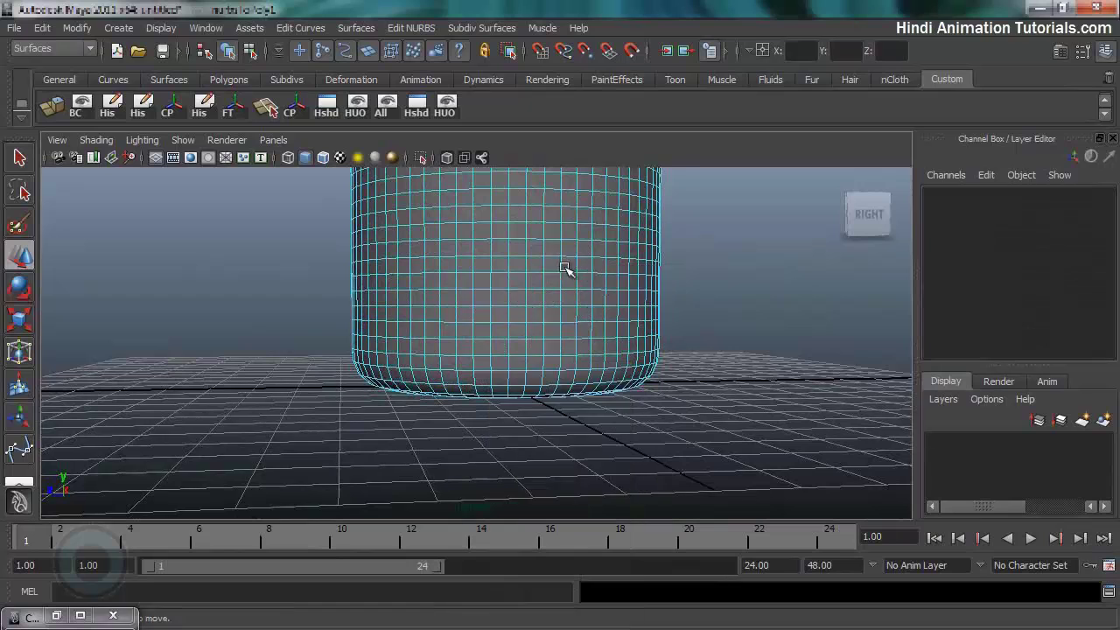
{"action": "left_click", "coordinate": [512, 352]}
{"action": "key", "text": "q"}
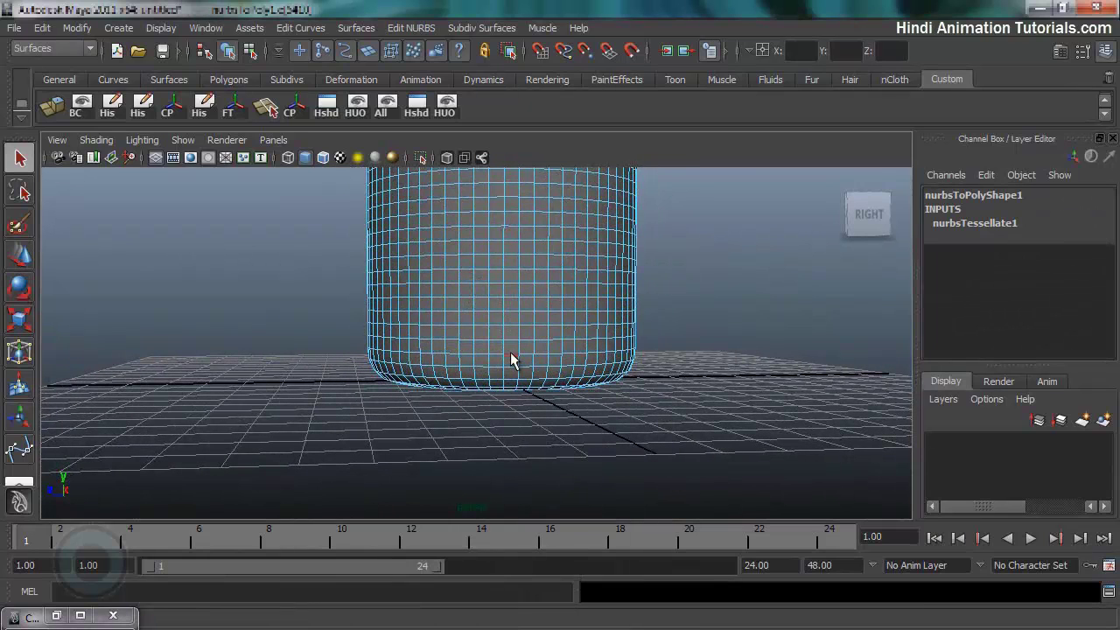
Switch to the side view and work in edge selection on the upper body of the jar mesh
{"action": "key", "text": "space"}
{"action": "left_click_drag", "start_coordinate": [511, 353], "coordinate": [594, 352]}
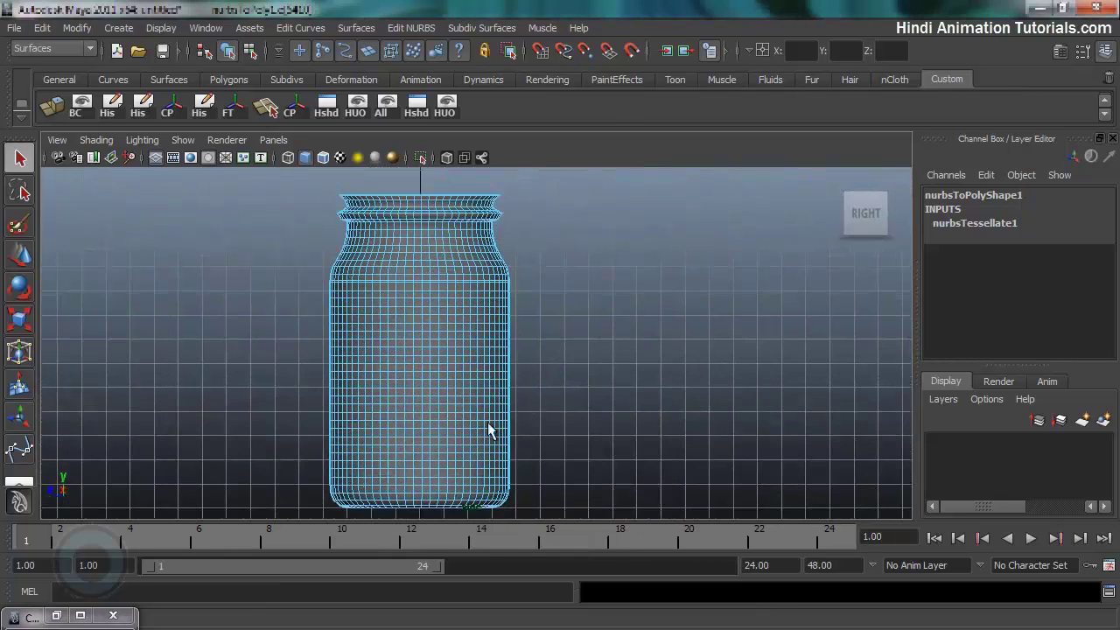
{"action": "middle_click_drag", "start_coordinate": [487, 400], "coordinate": [547, 372], "text": "alt"}
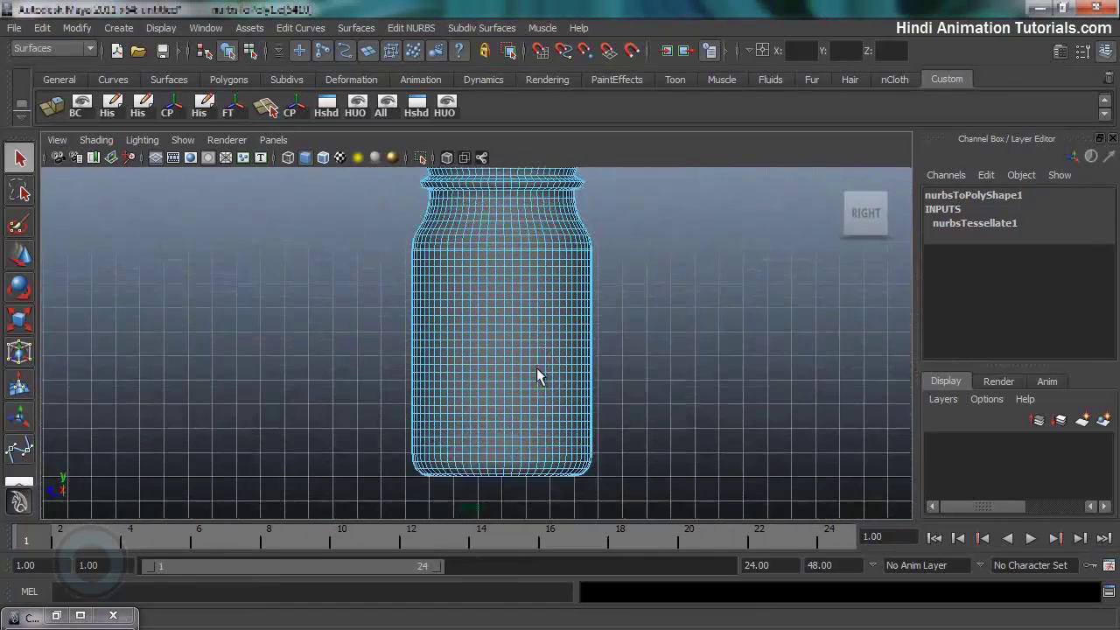
{"action": "right_click_drag", "start_coordinate": [537, 368], "coordinate": [535, 340]}
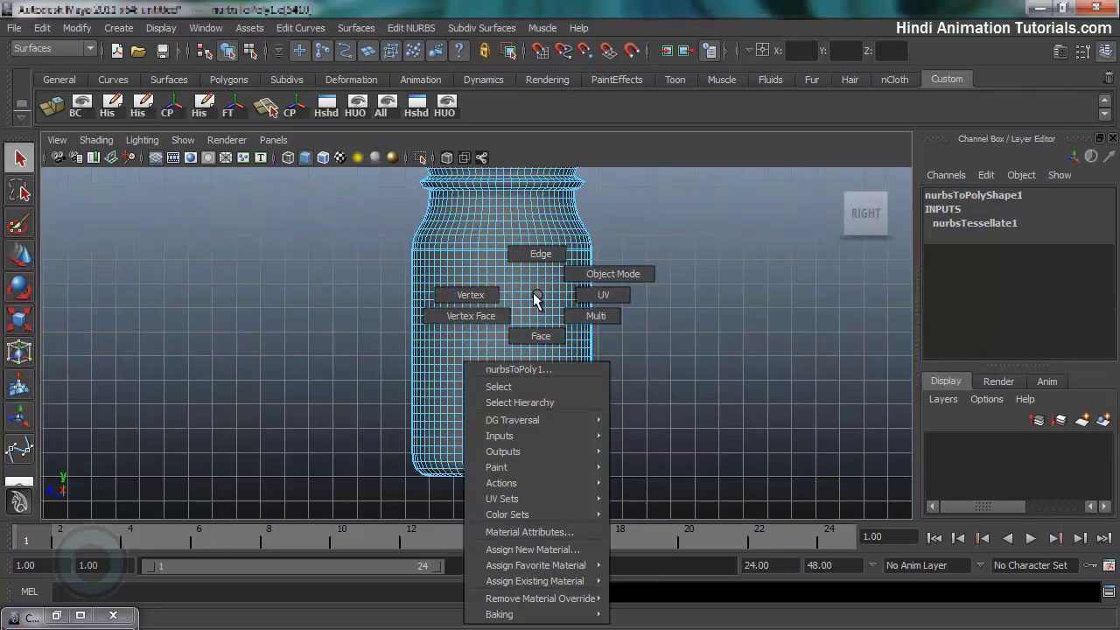
{"action": "right_click_drag", "start_coordinate": [536, 299], "coordinate": [536, 303]}
{"action": "right_click_drag", "start_coordinate": [415, 400], "coordinate": [543, 372], "text": "alt"}
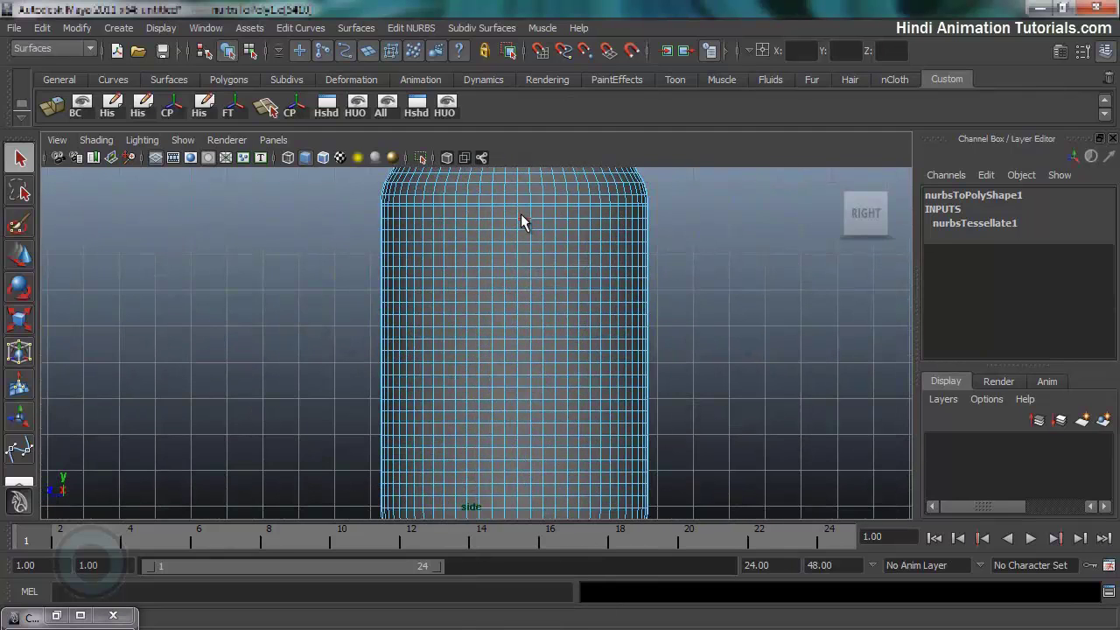
{"action": "right_click_drag", "start_coordinate": [668, 338], "coordinate": [524, 329], "text": "alt"}
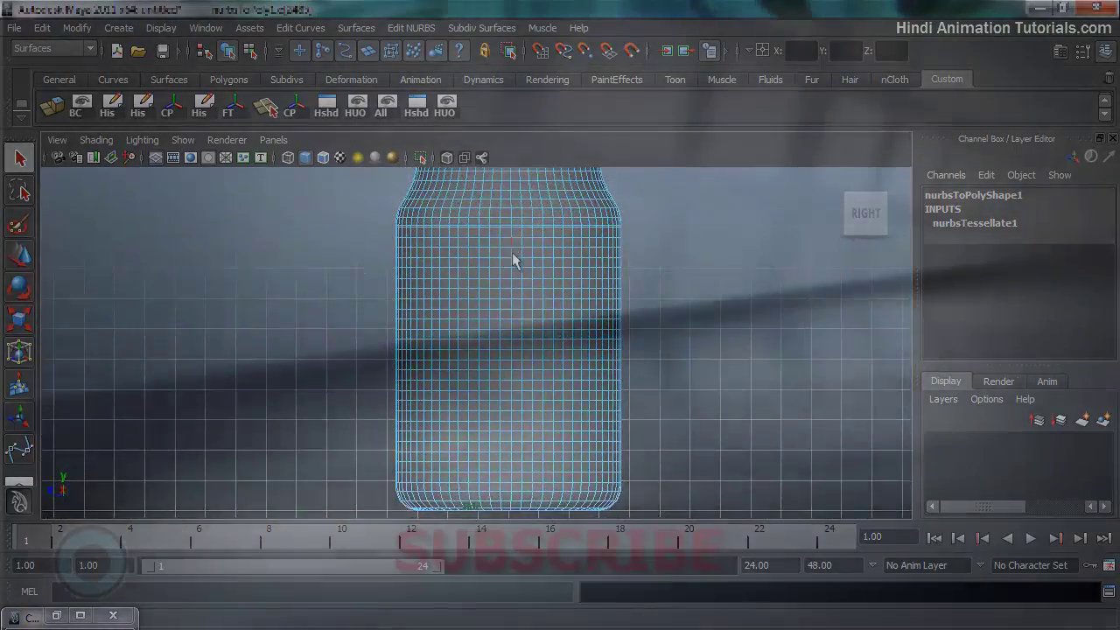